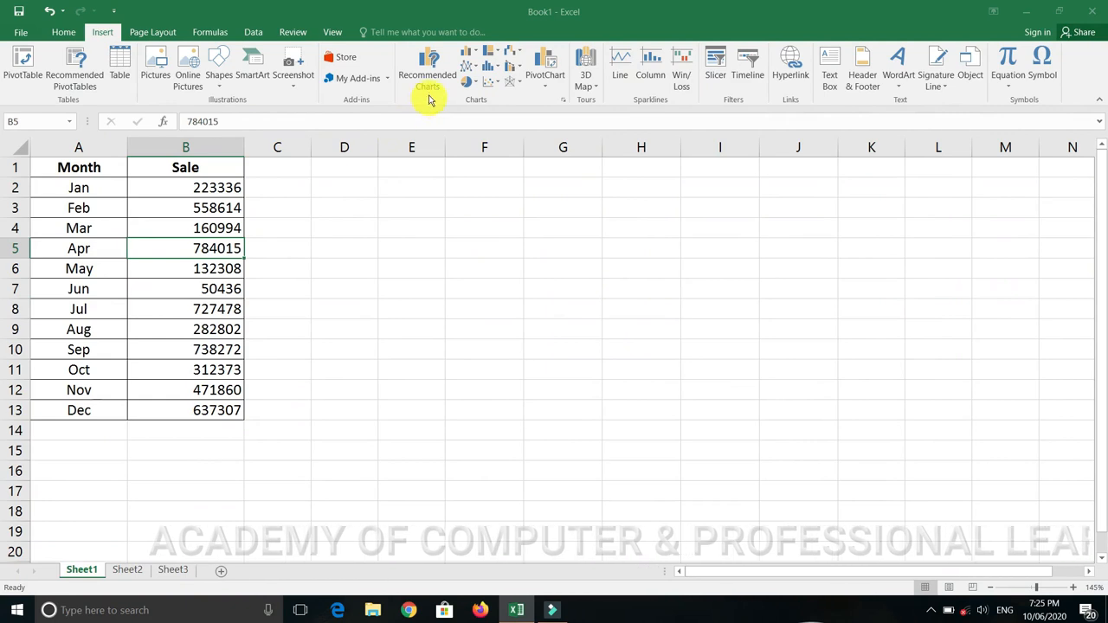
# - Insert a Clustered Column chart of the monthly sales data
pyautogui.click(431, 91)
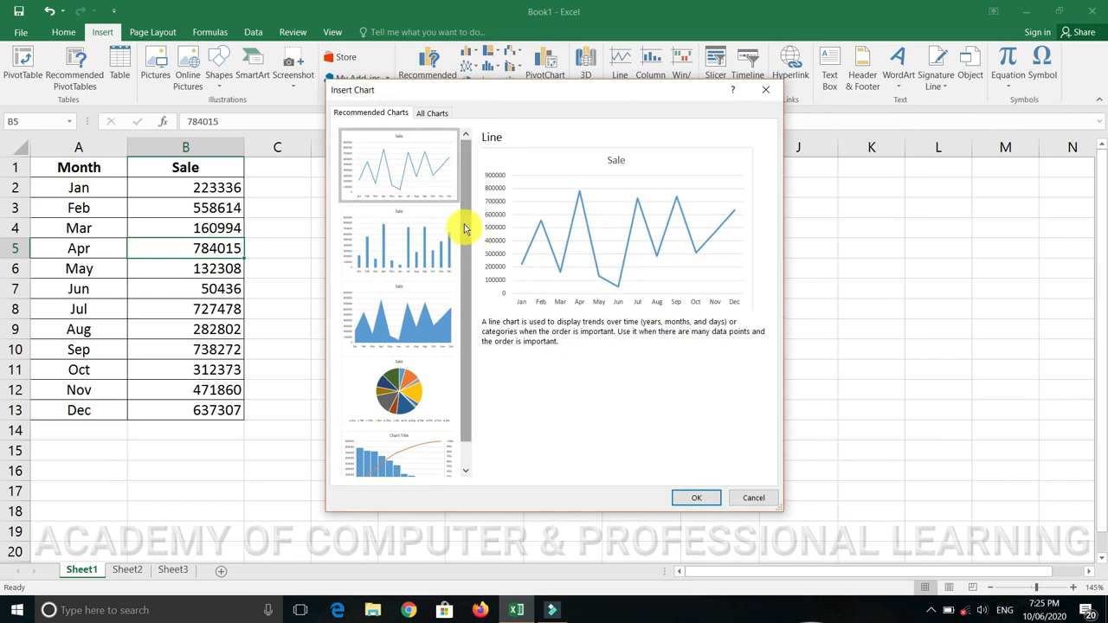
pyautogui.click(430, 114)
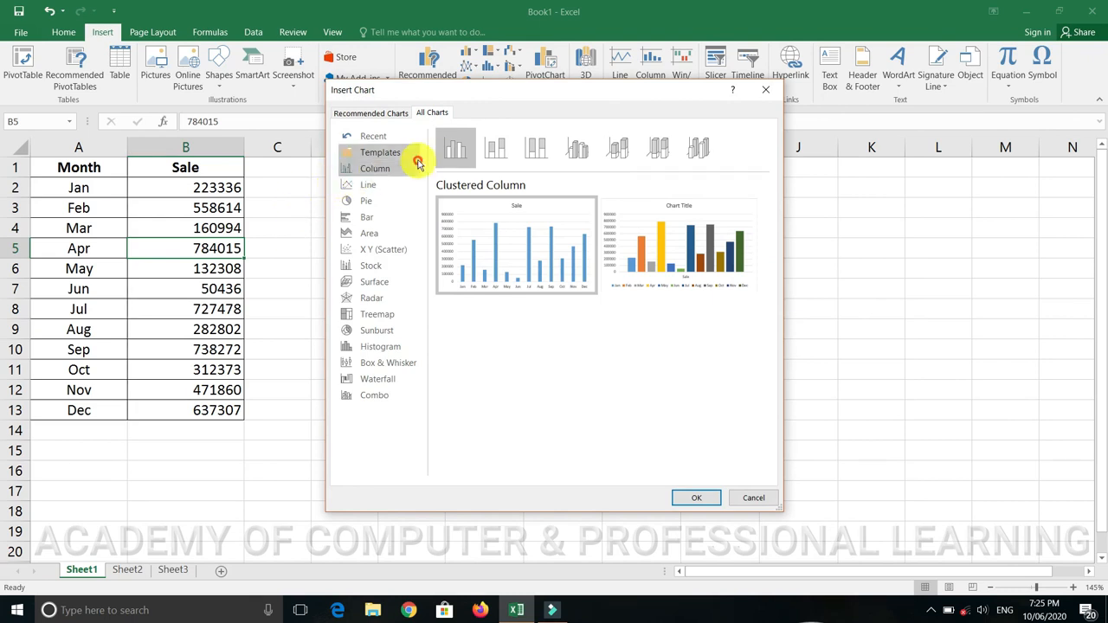
pyautogui.click(693, 499)
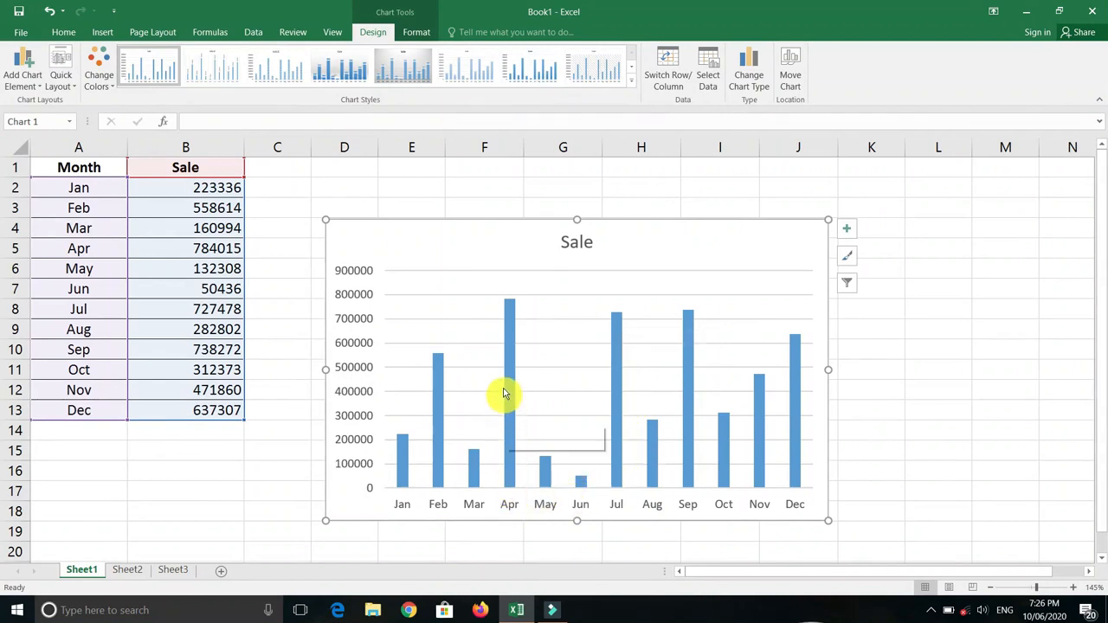
# - Change the sales chart's type from Clustered Column to the basic Line type
pyautogui.moveTo(509, 305)
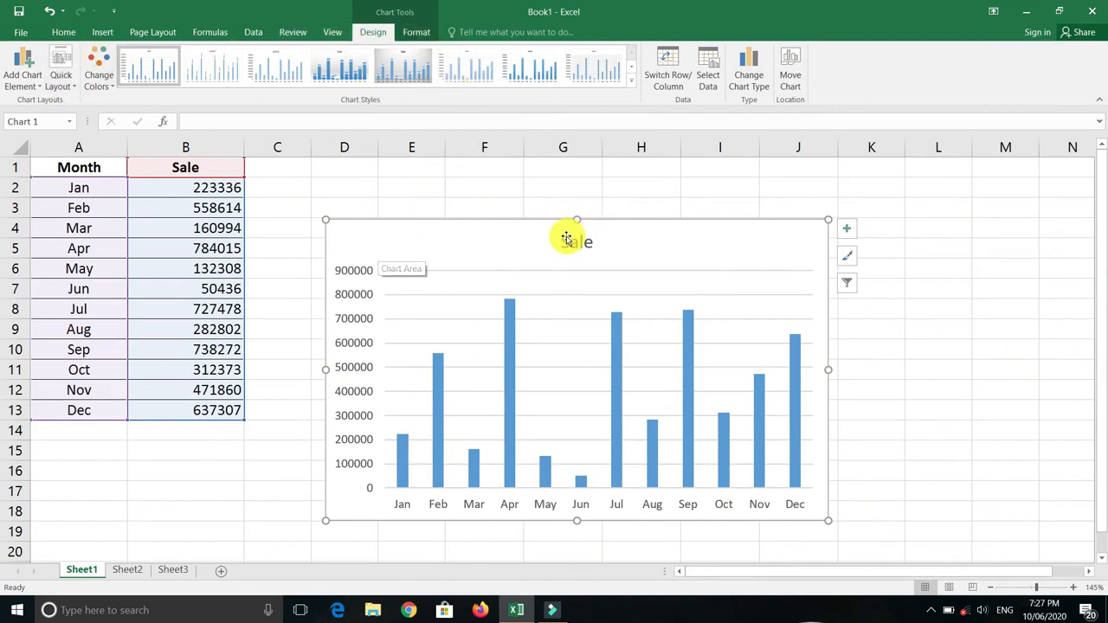
pyautogui.click(747, 86)
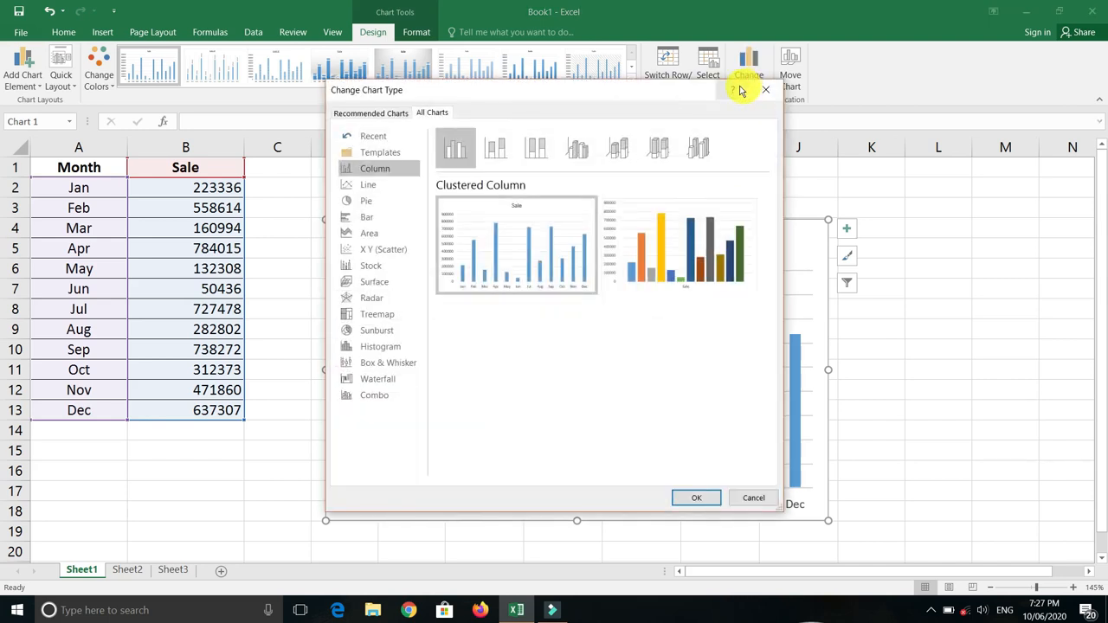
pyautogui.click(354, 188)
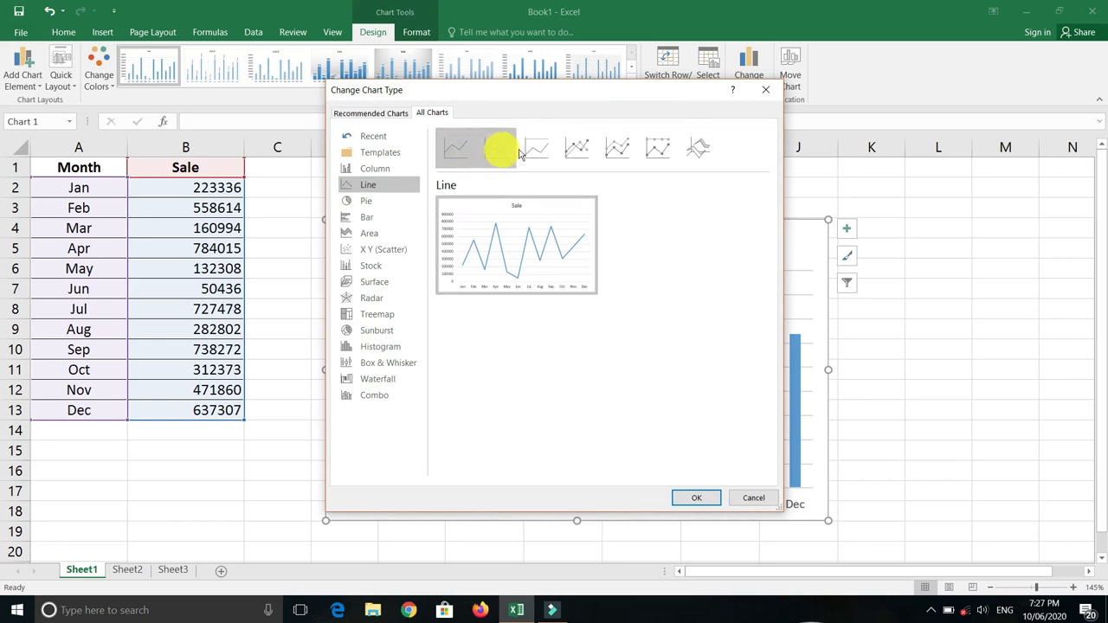
pyautogui.click(457, 147)
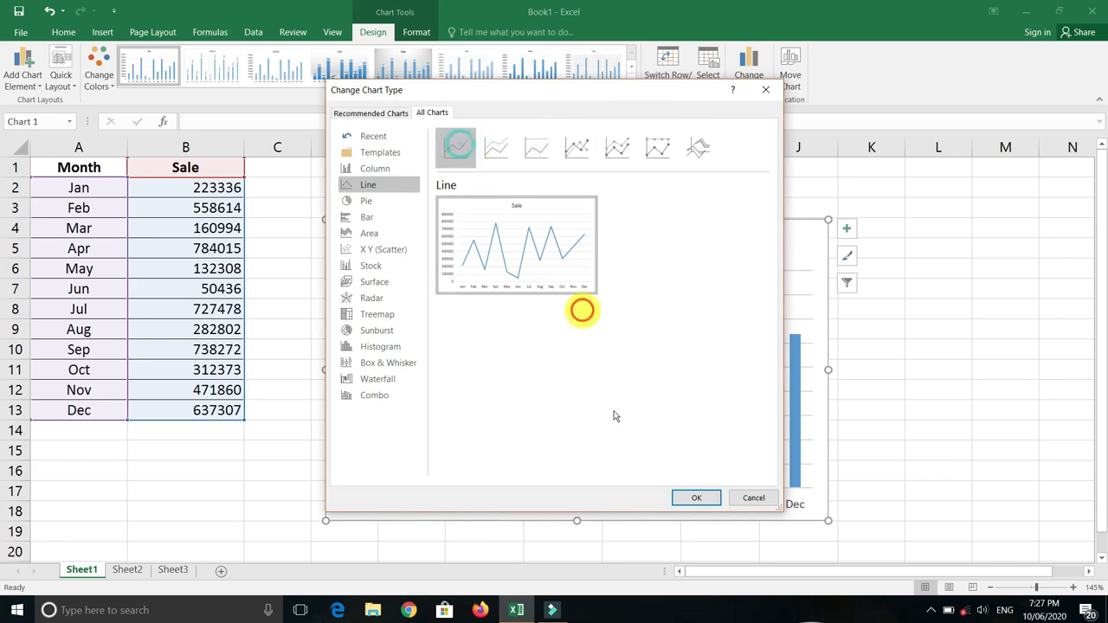
pyautogui.click(695, 498)
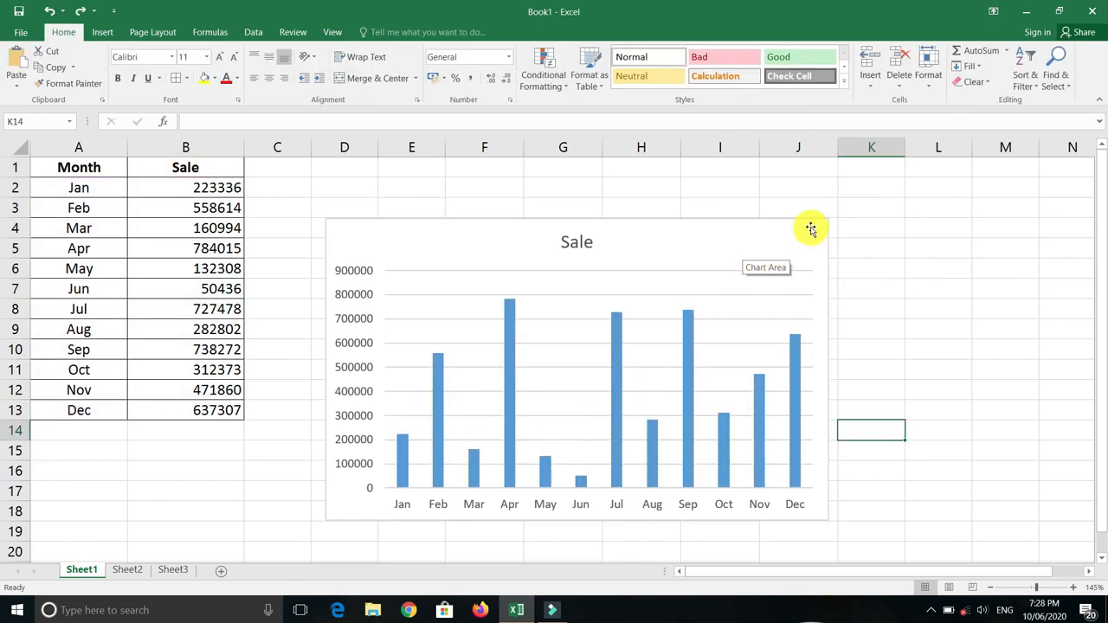
# - Add a legend to the sales column chart
pyautogui.click(814, 231)
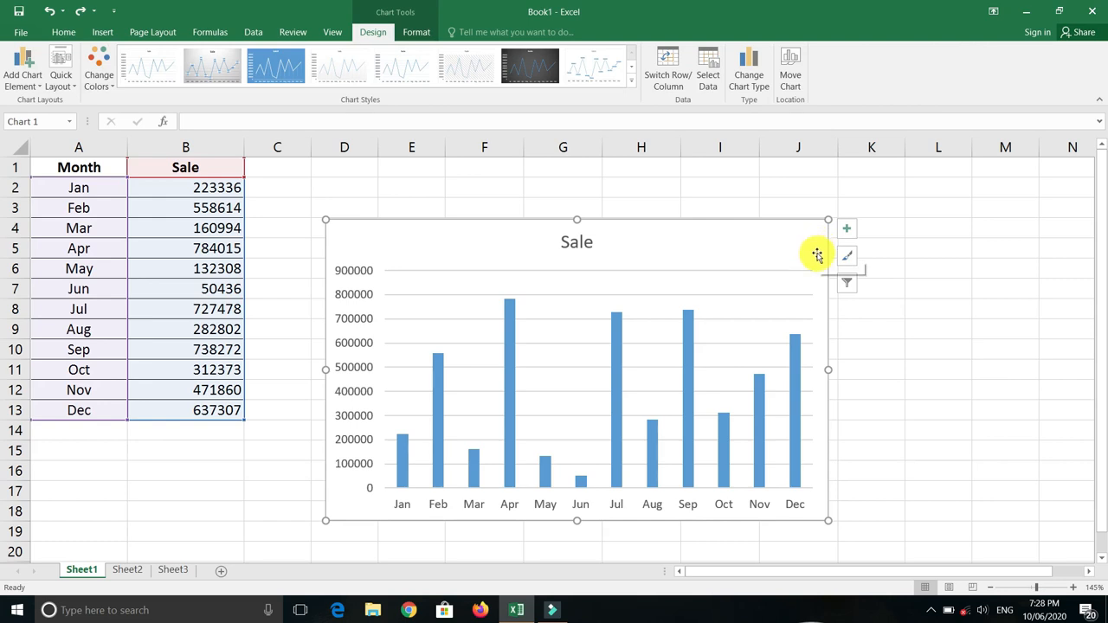
pyautogui.click(847, 235)
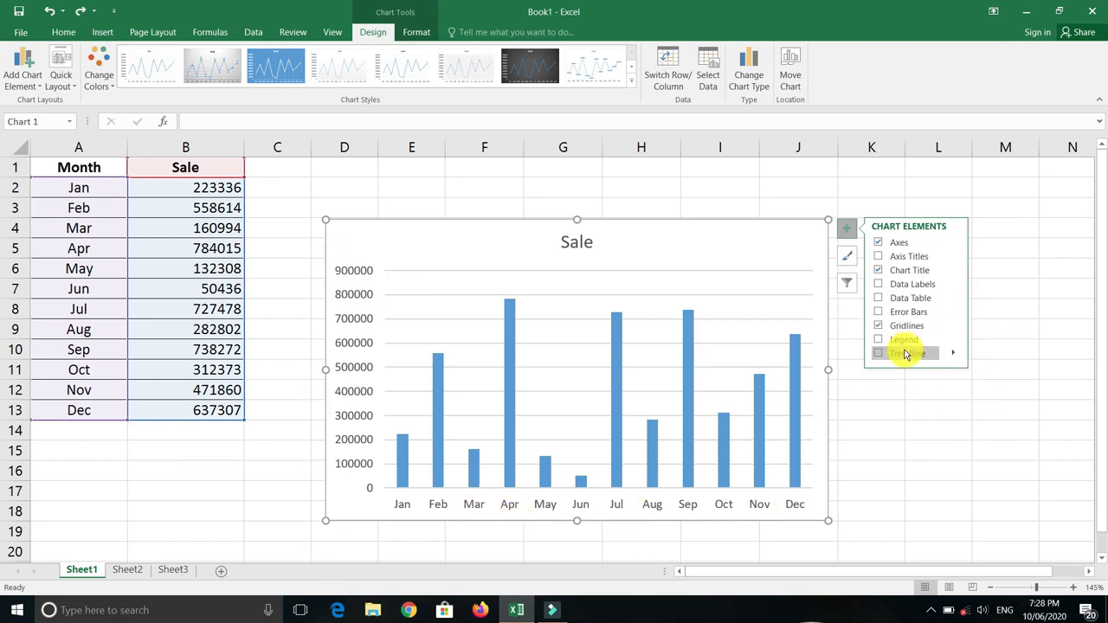
pyautogui.click(880, 342)
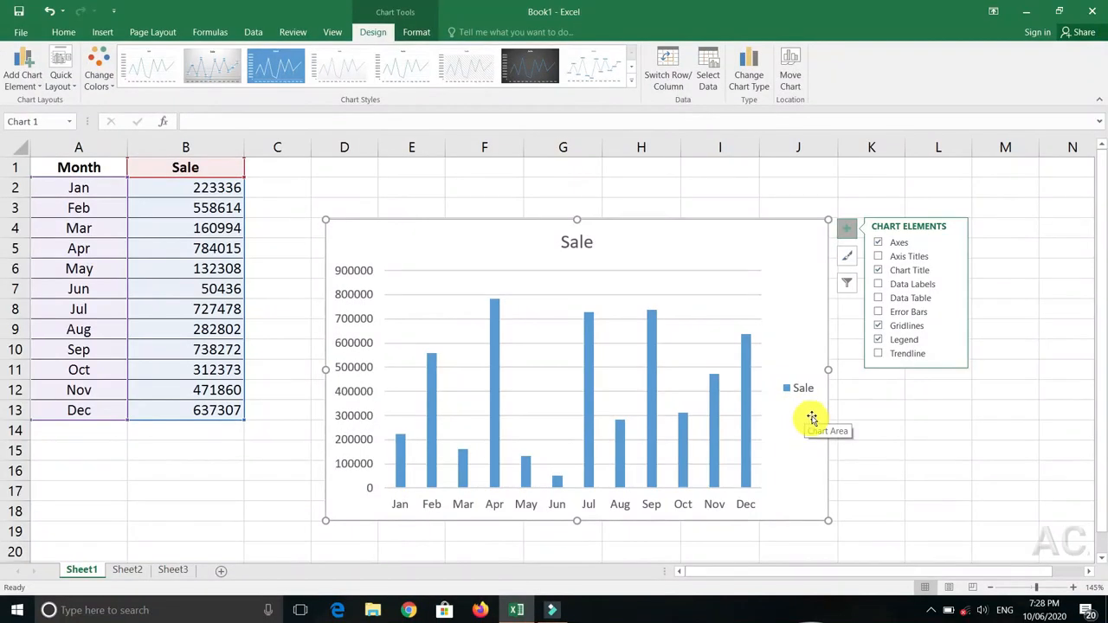
# - Add a data table to the chart and enlarge the chart until the table shows the full sales figures
pyautogui.click(879, 301)
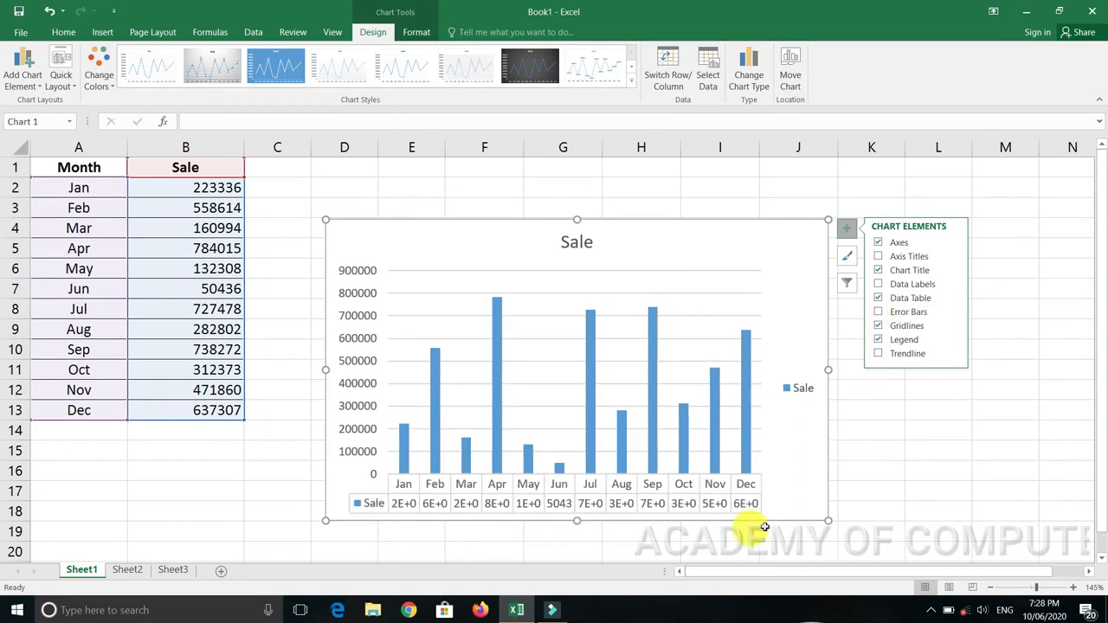
pyautogui.moveTo(830, 522); pyautogui.dragTo(891, 542)
pyautogui.scroll(-2, 774, 531)
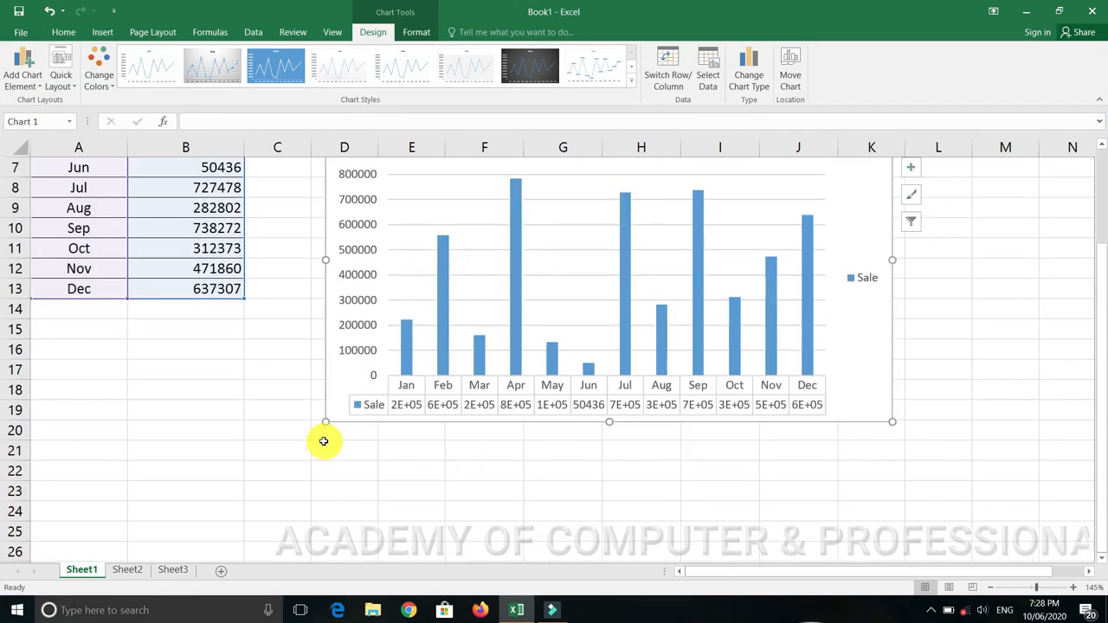
pyautogui.moveTo(324, 423); pyautogui.dragTo(180, 506)
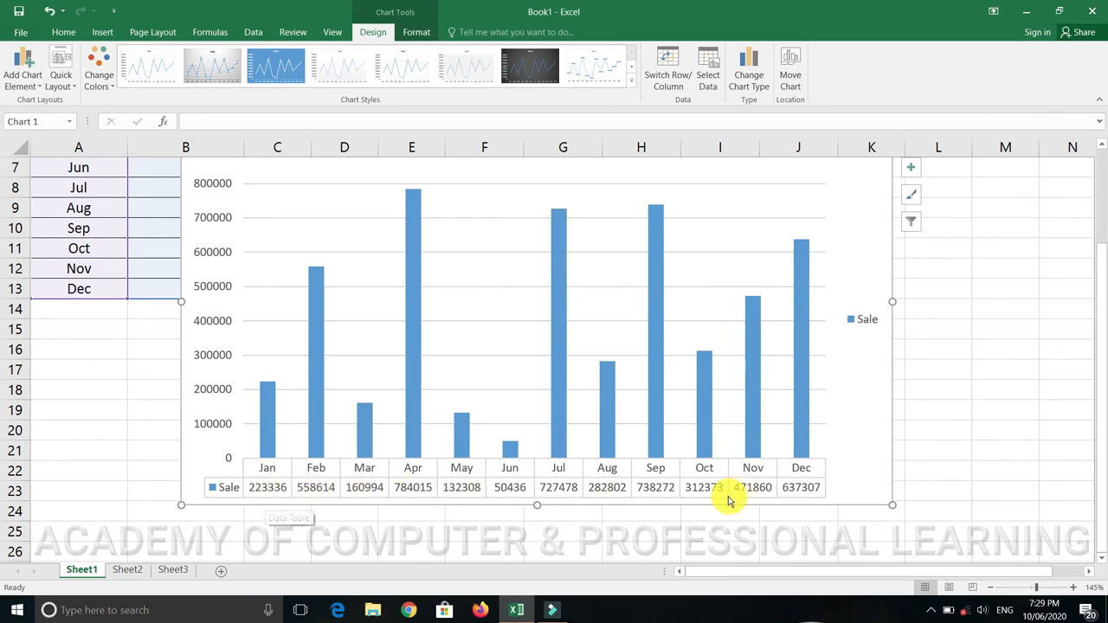
# - Undo the chart's enlargement and the added data table
pyautogui.hotkey('ctrl', 'z')
pyautogui.hotkey('ctrl', 'z')
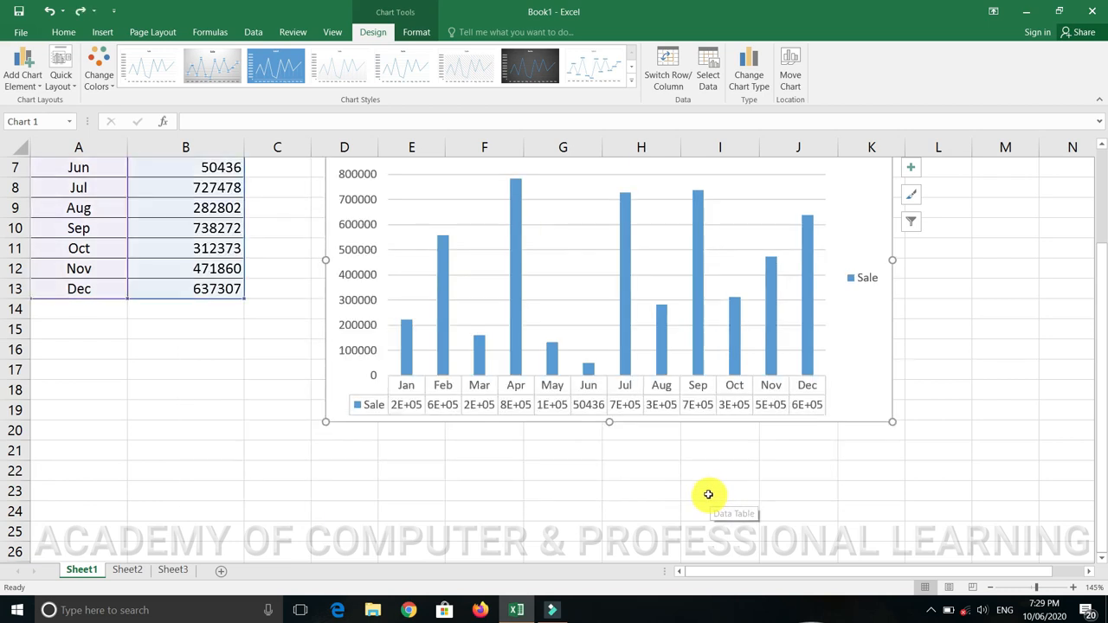
pyautogui.hotkey('ctrl', 'z')
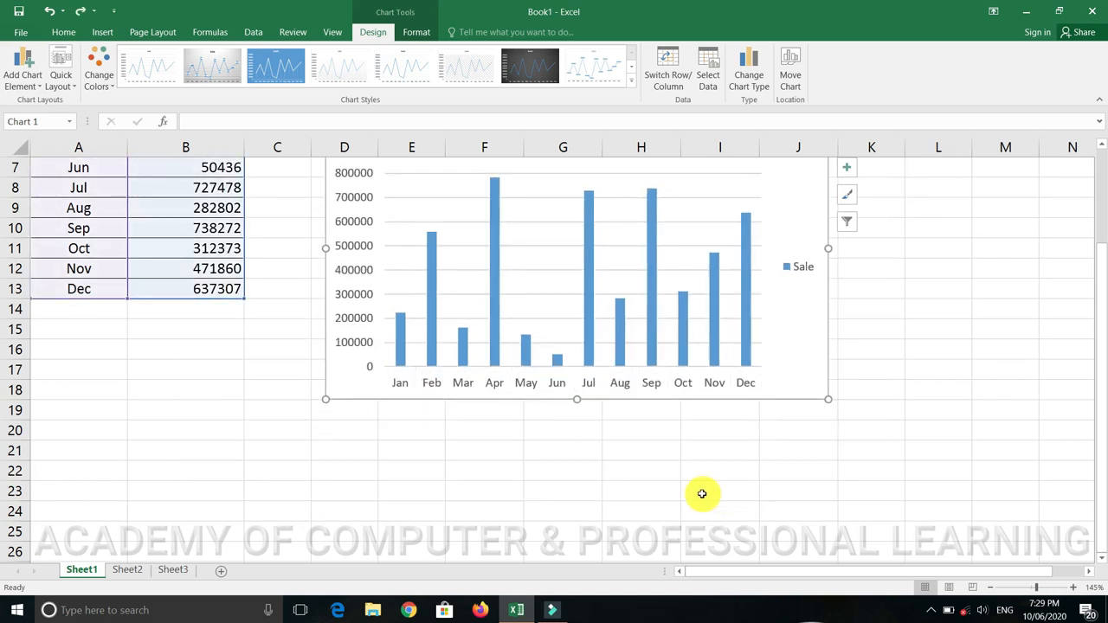
pyautogui.scroll(2, 823, 341)
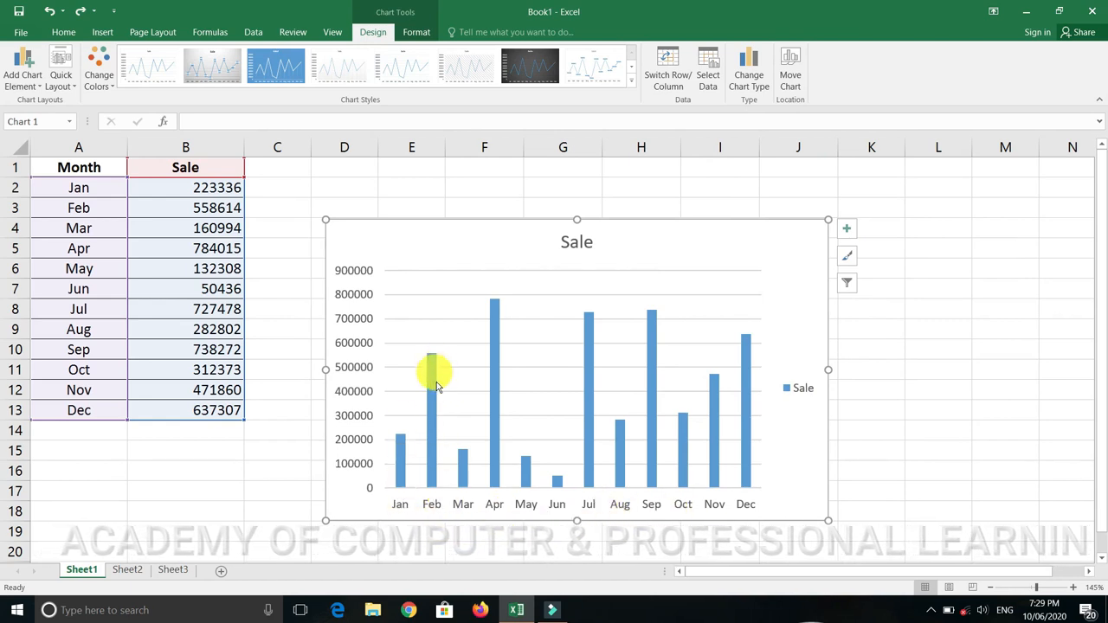
# - Switch the chart's rows and columns to compare both layouts, returning to months along the horizontal axis
pyautogui.click(673, 82)
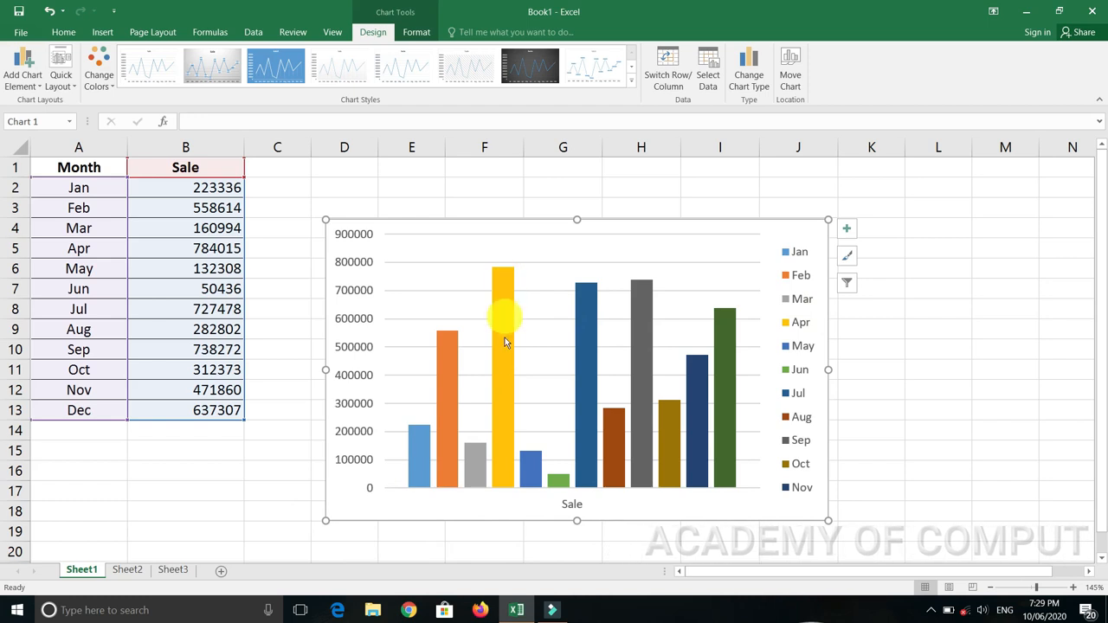
pyautogui.click(675, 76)
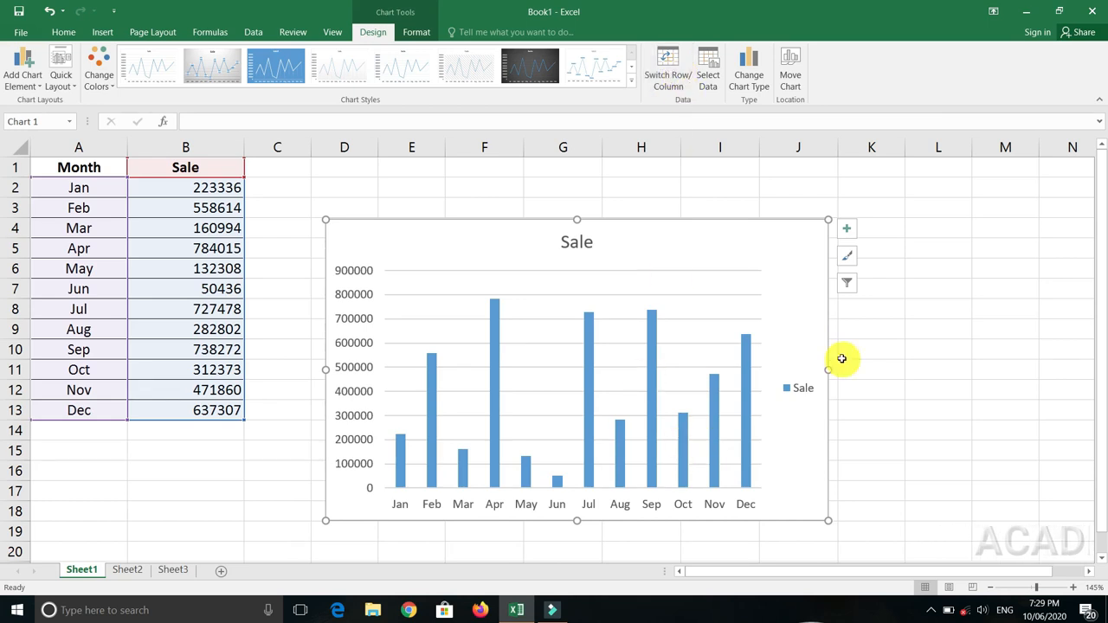
pyautogui.click(663, 76)
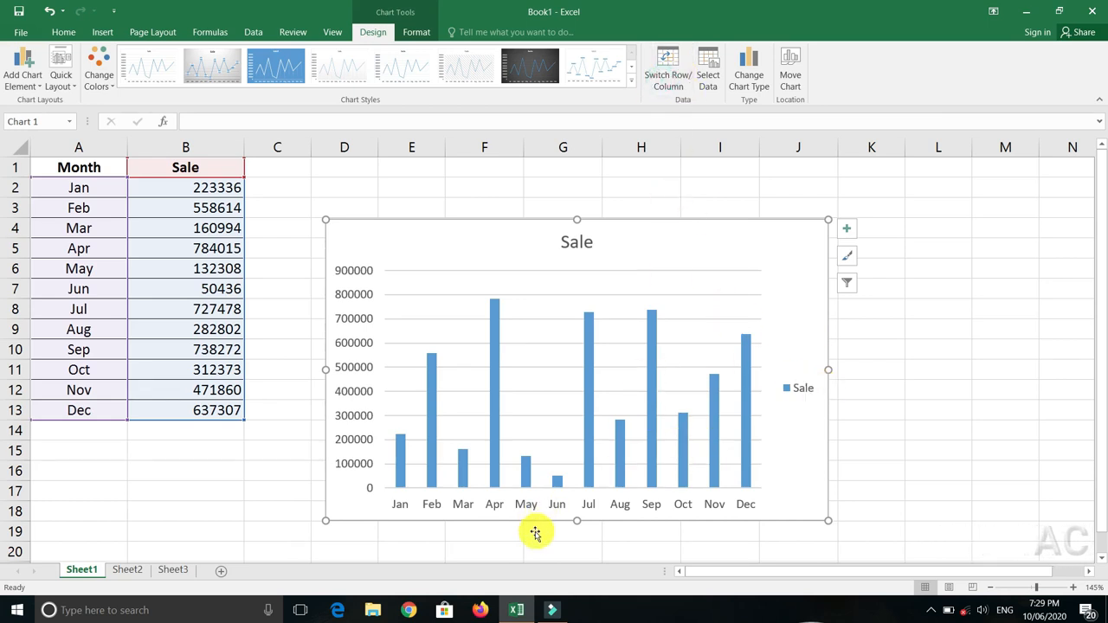
pyautogui.click(680, 78)
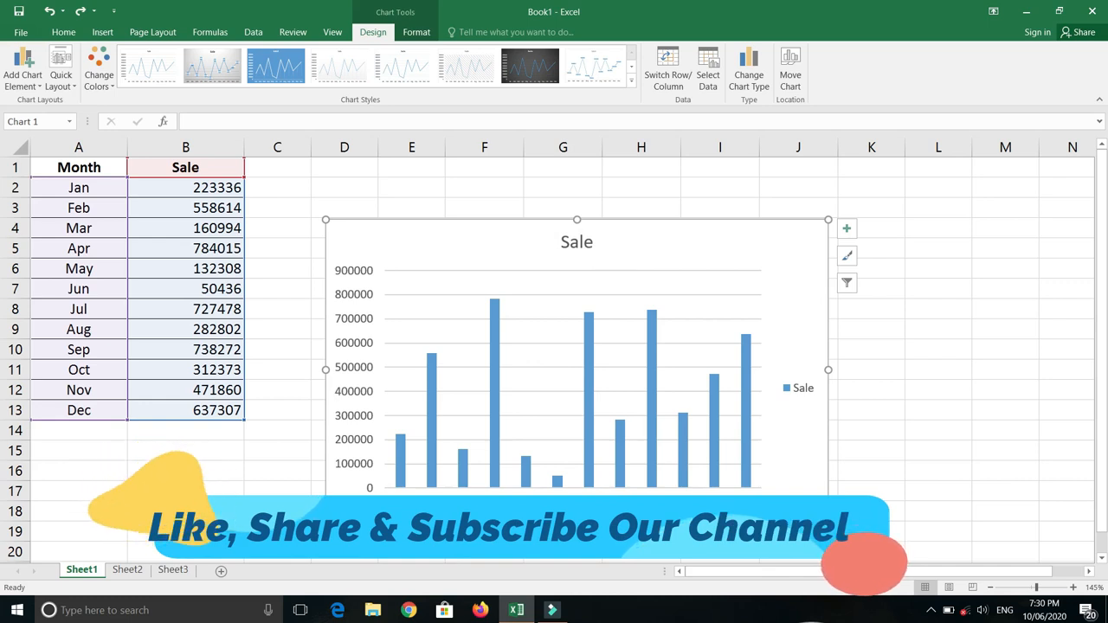
# - Add only a primary horizontal axis title to the chart and set its text to "Months"
pyautogui.click(849, 231)
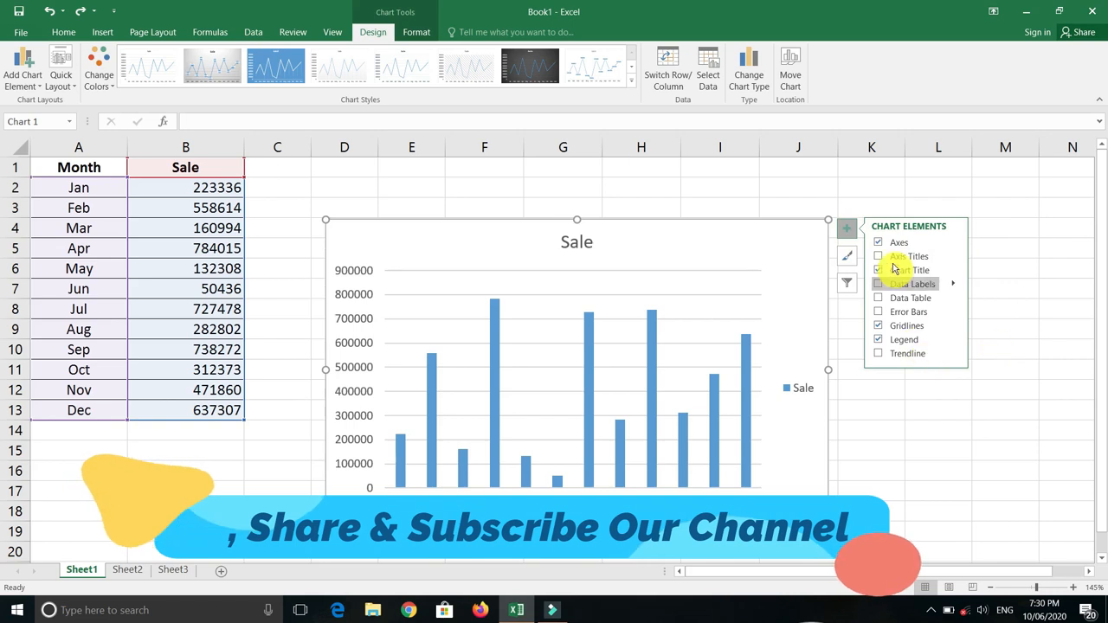
pyautogui.click(879, 256)
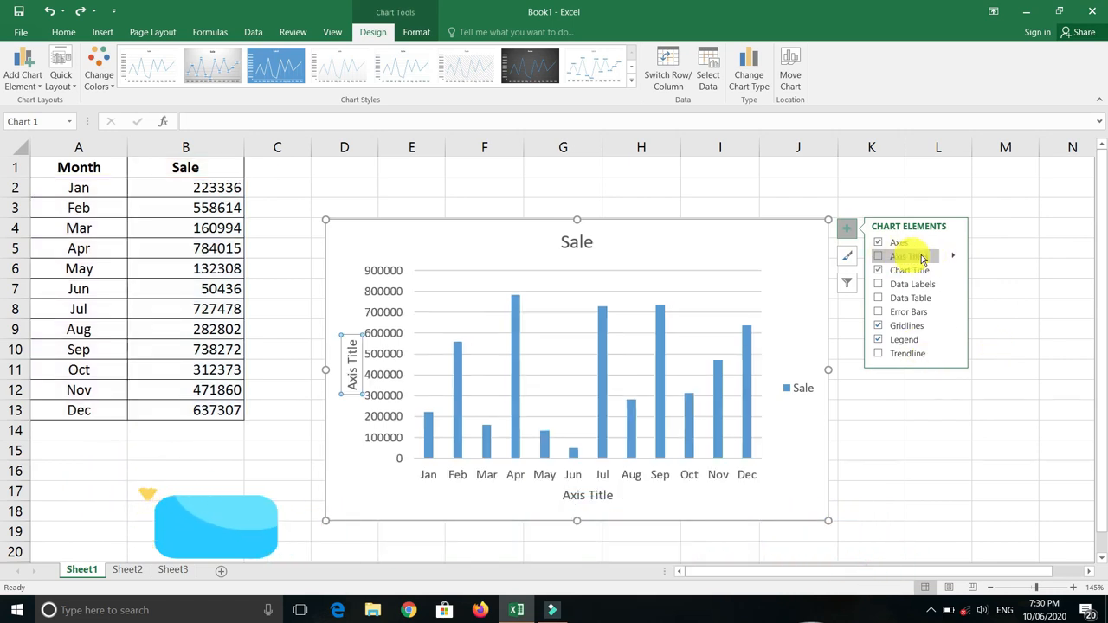
pyautogui.click(922, 258)
pyautogui.click(954, 257)
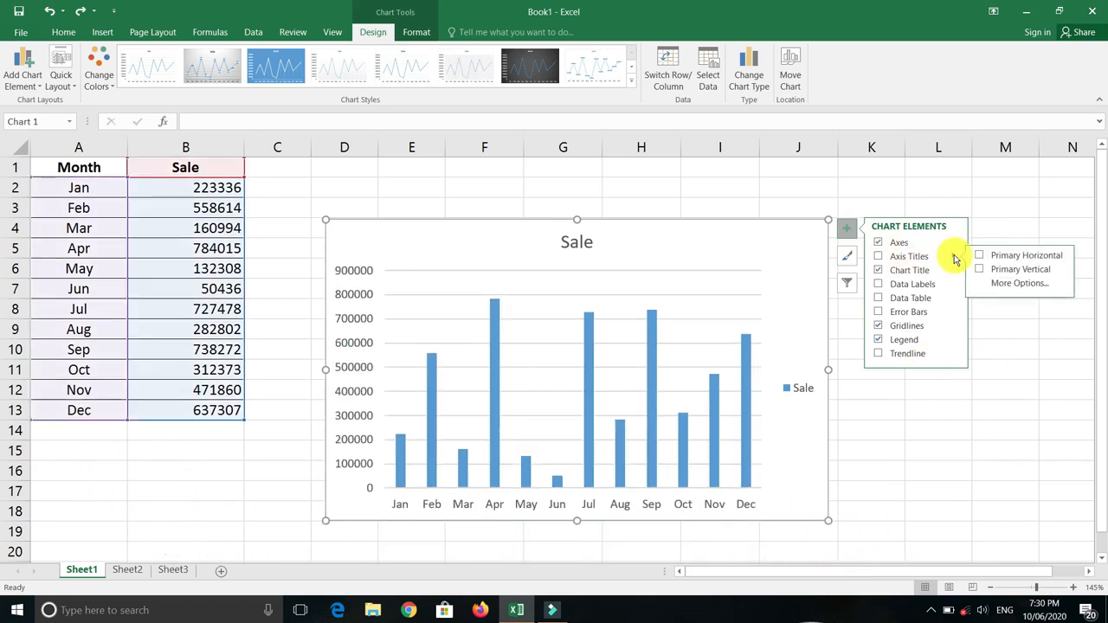
pyautogui.click(981, 258)
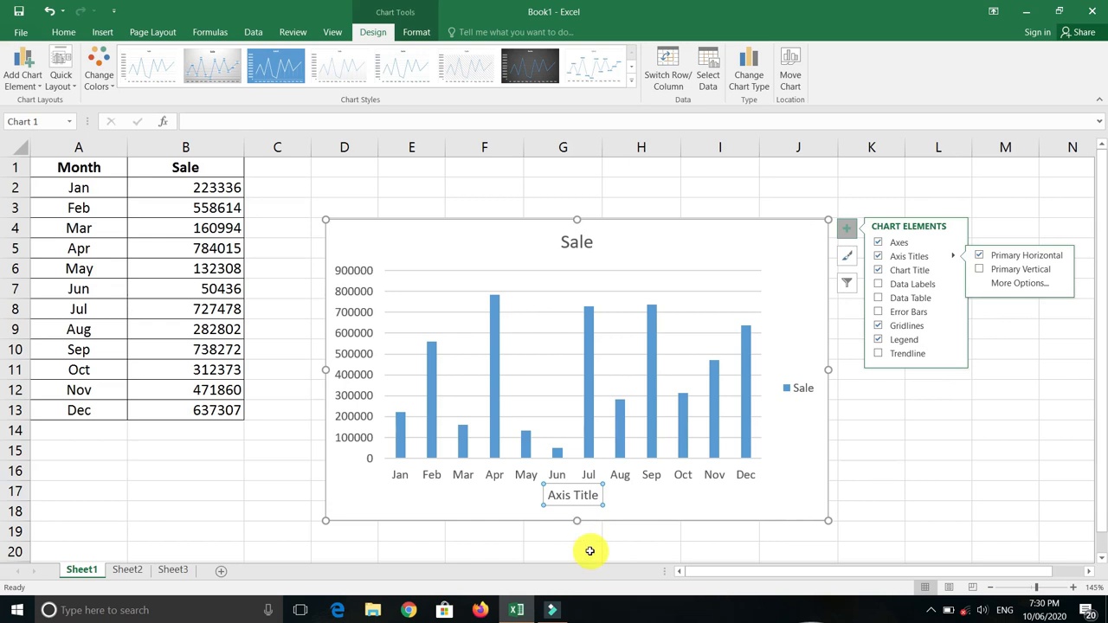
pyautogui.write('Months')
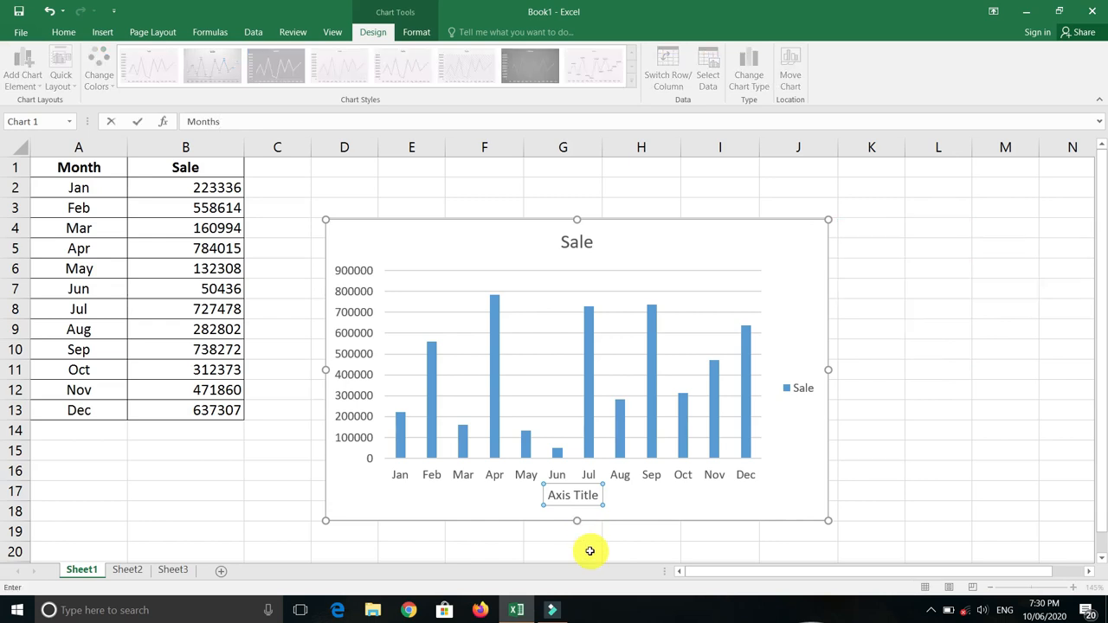
pyautogui.press('Return')
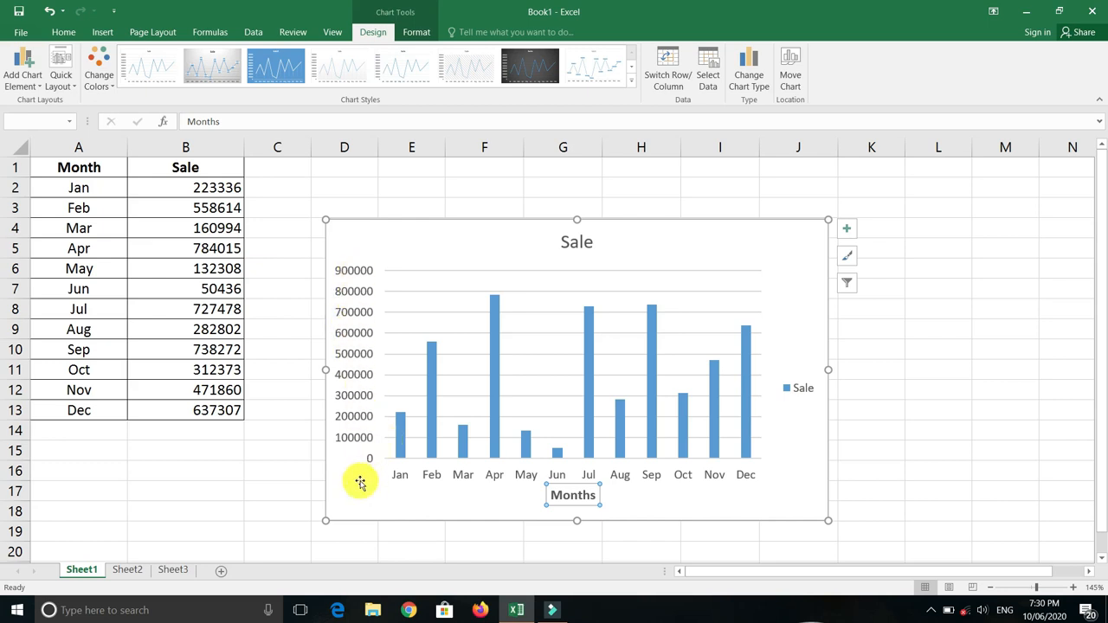
# - Add a primary vertical axis title to the chart and set its text to "Sales"
pyautogui.click(848, 231)
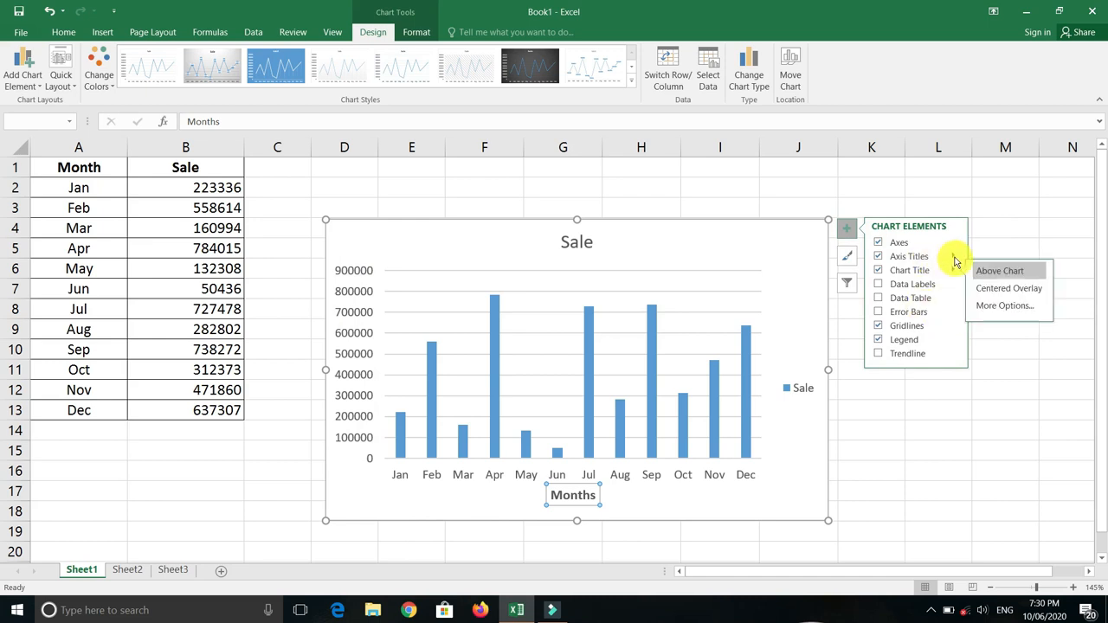
pyautogui.click(955, 256)
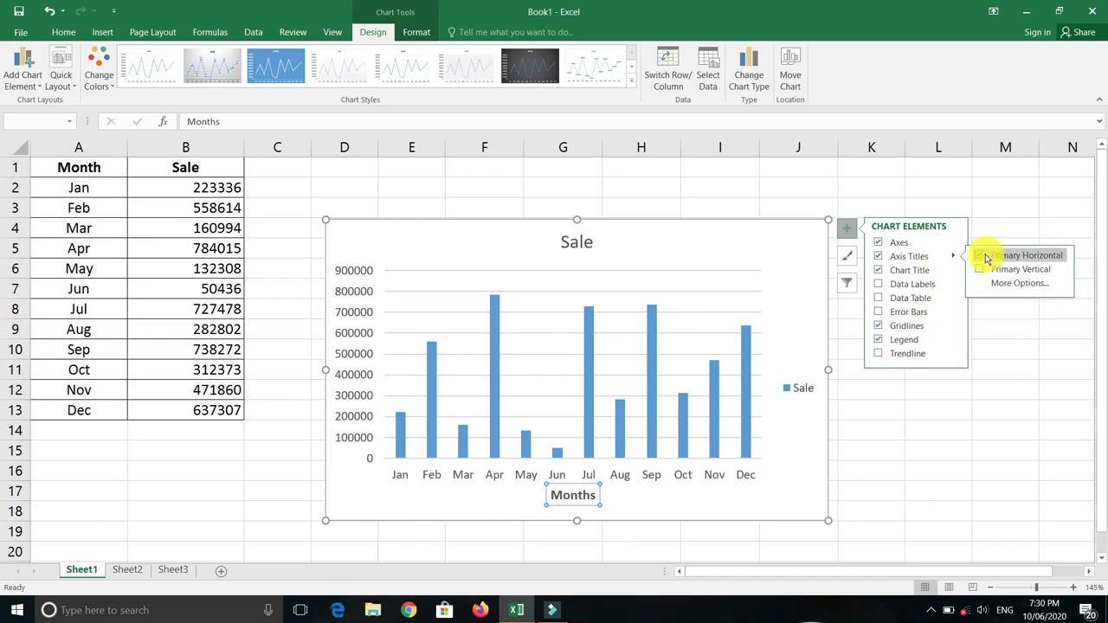
pyautogui.click(984, 271)
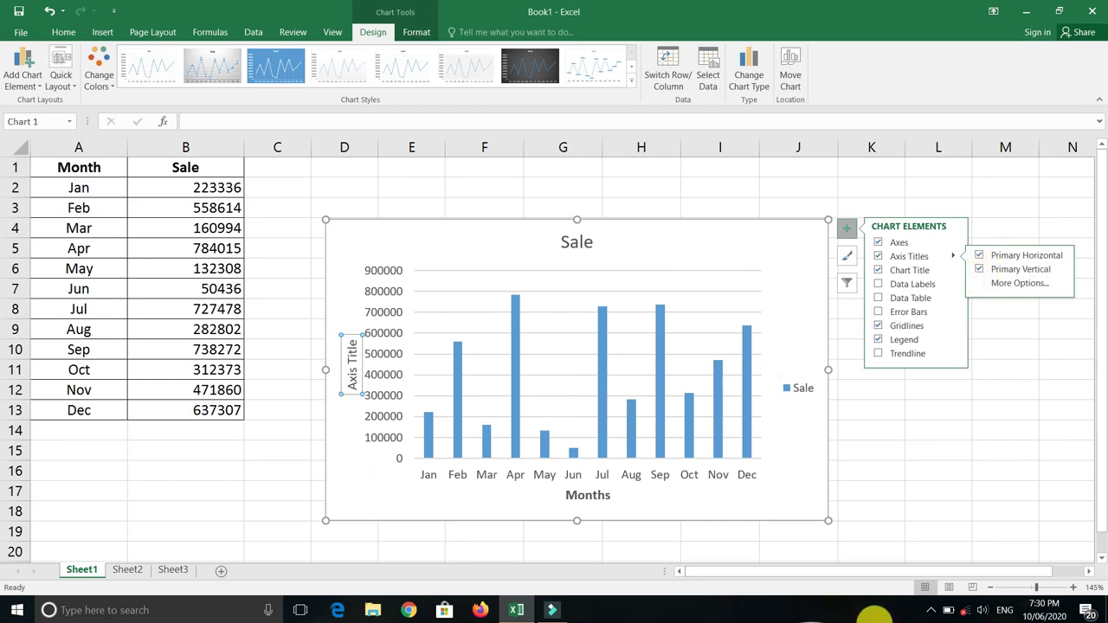
pyautogui.write('Sales')
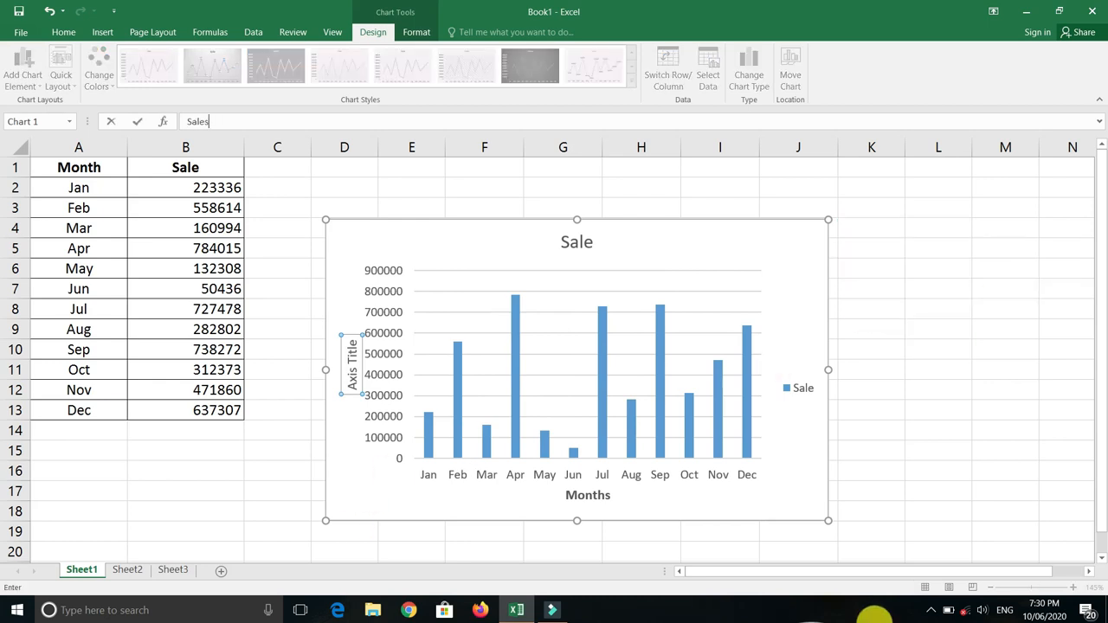
pyautogui.press('Return')
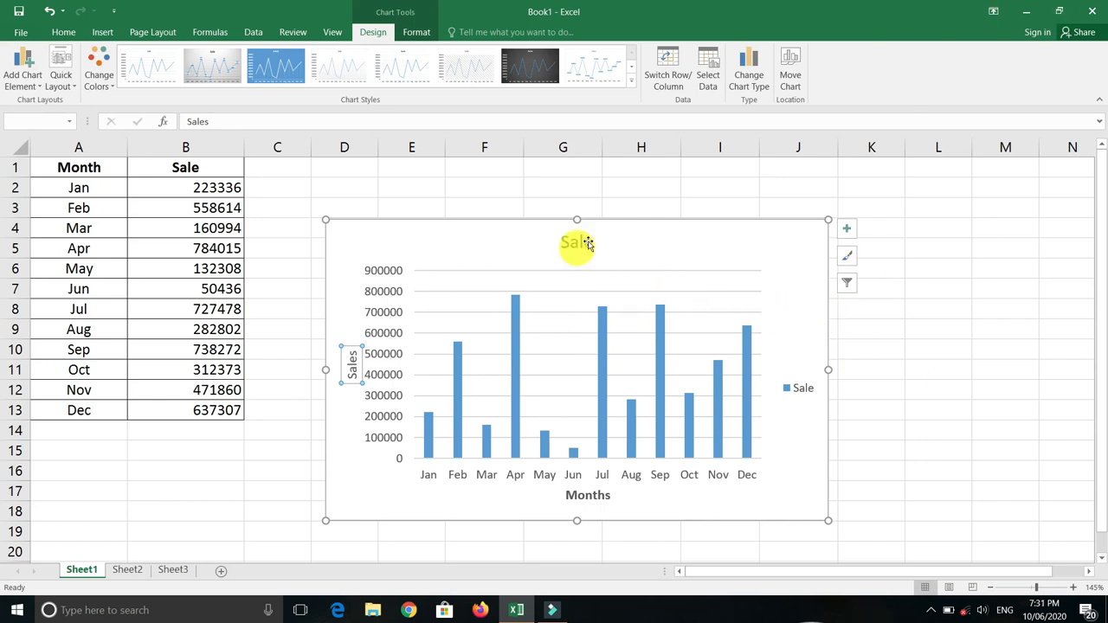
# - Change the chart title to "Annual Sale Report"
pyautogui.click(846, 230)
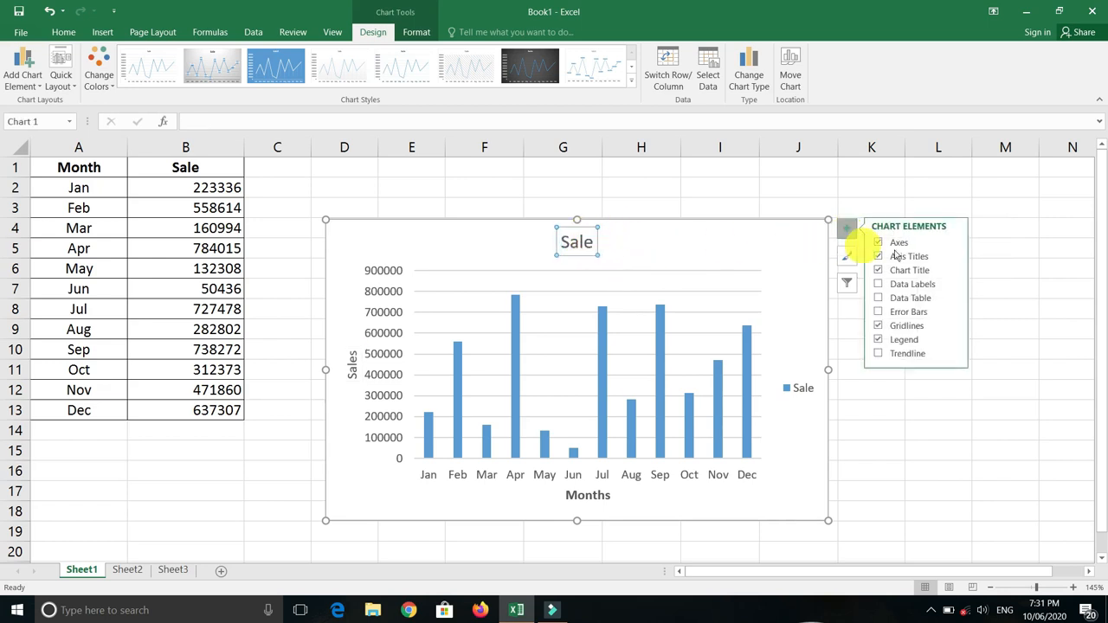
pyautogui.click(575, 239)
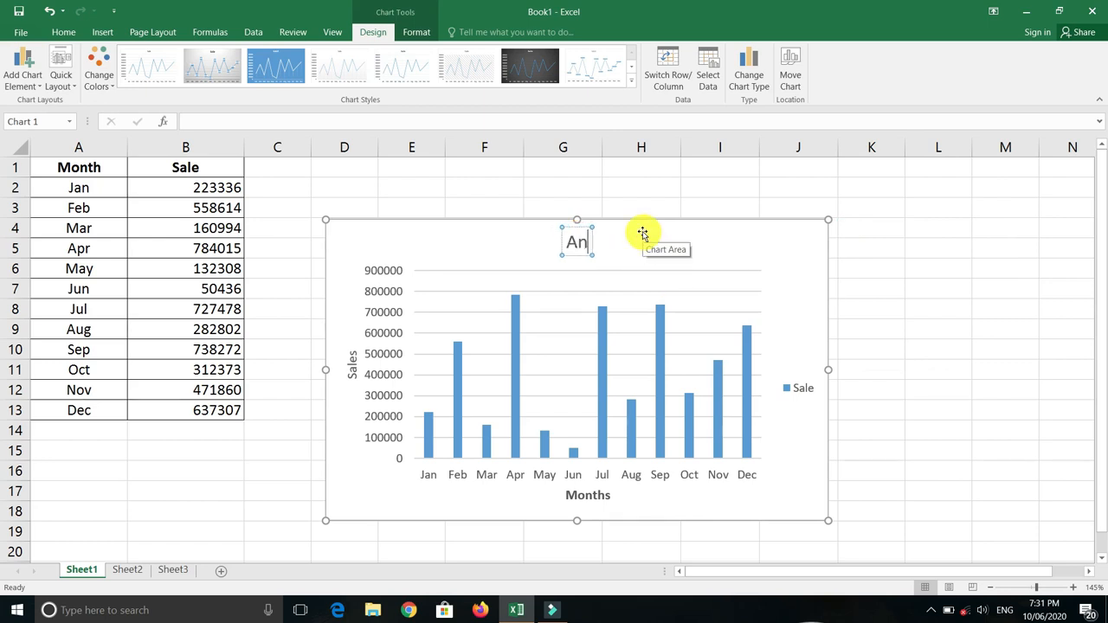
pyautogui.write('port')
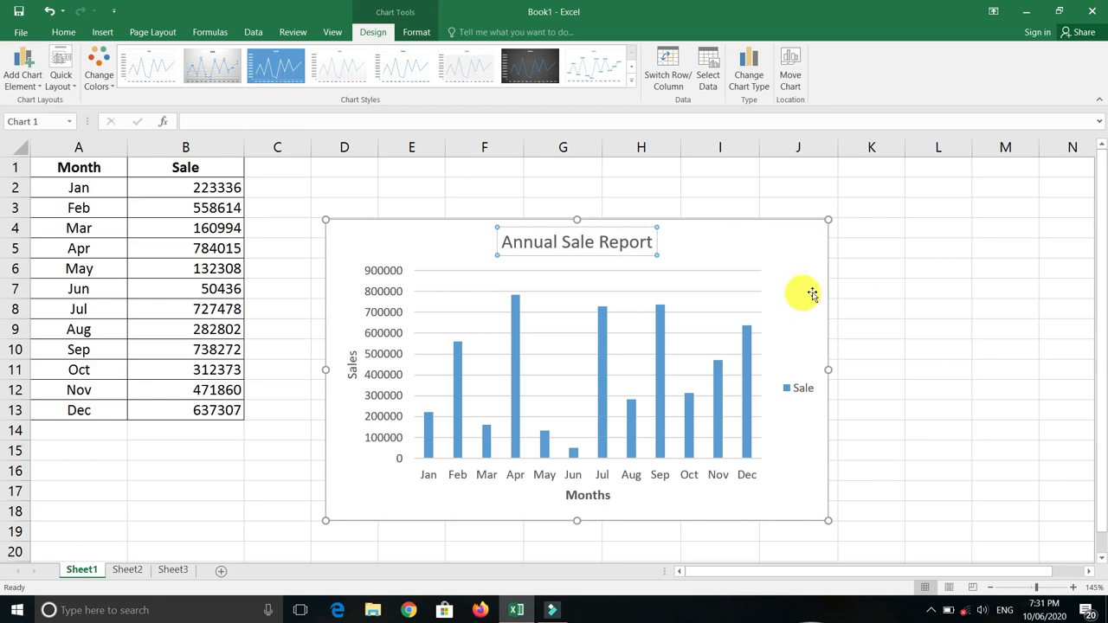
# - Add data labels at the outside end of the chart's columns and move the chart up beside the Sale column
pyautogui.click(871, 288)
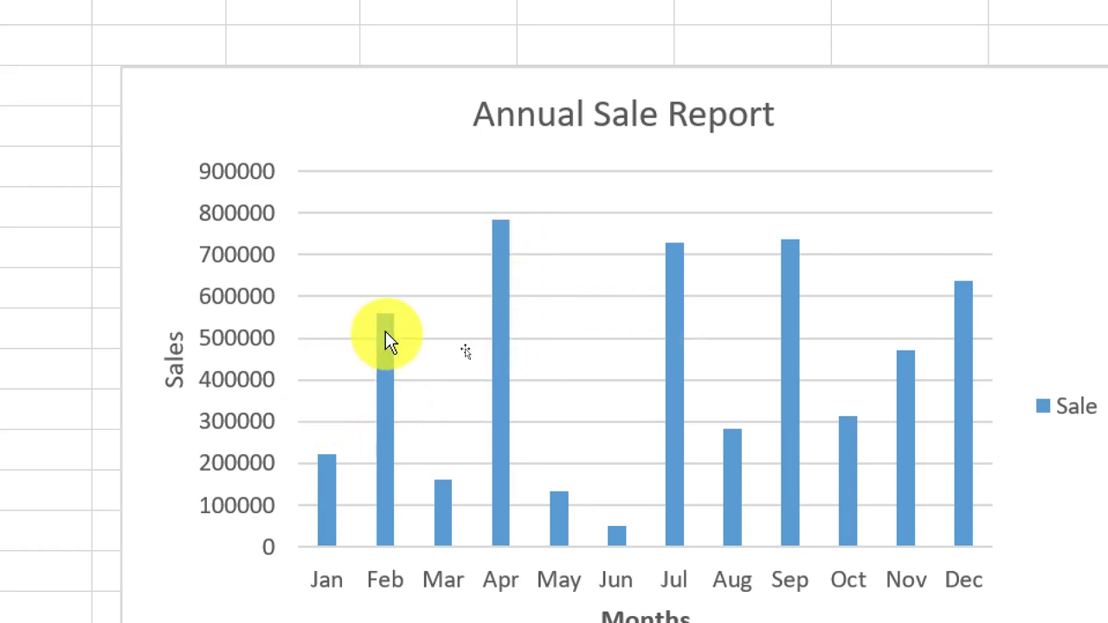
pyautogui.moveTo(383, 330)
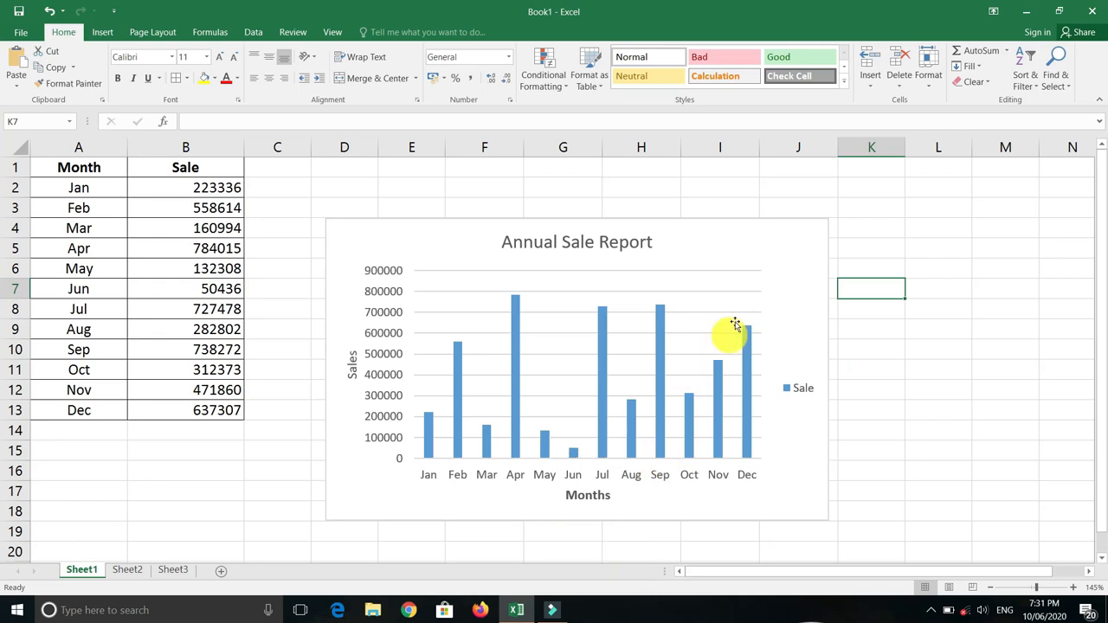
pyautogui.click(801, 243)
pyautogui.click(847, 230)
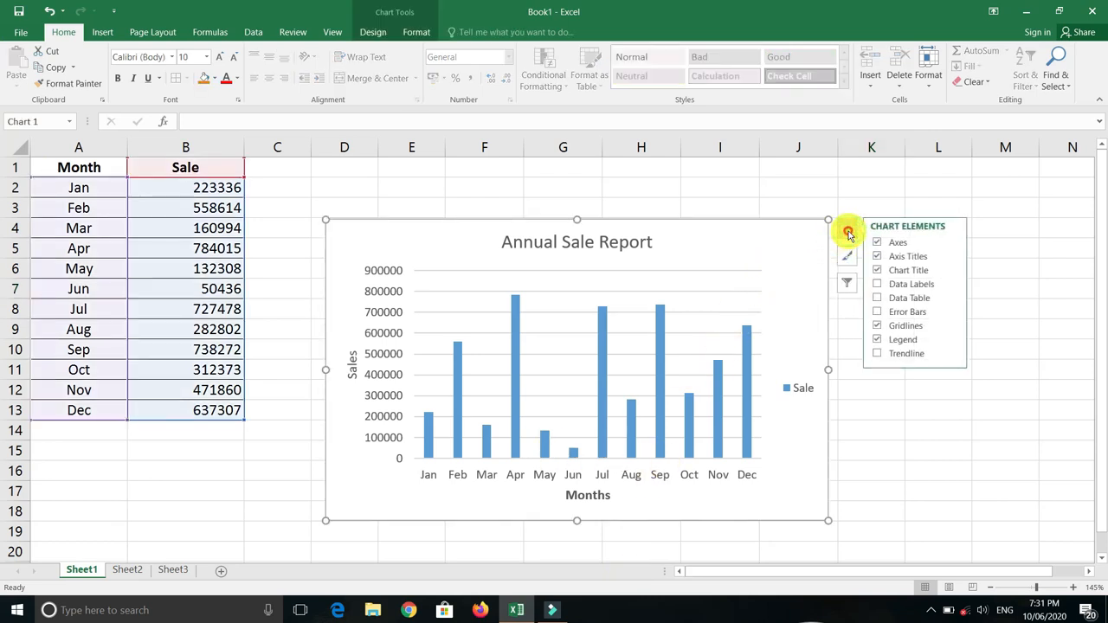
pyautogui.click(881, 288)
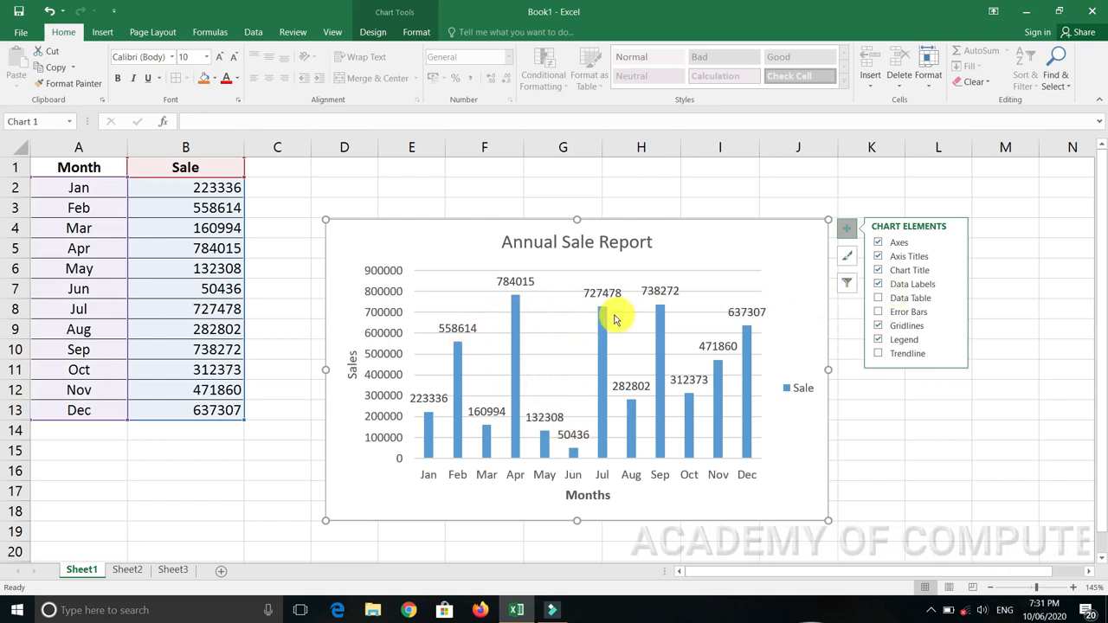
pyautogui.click(954, 285)
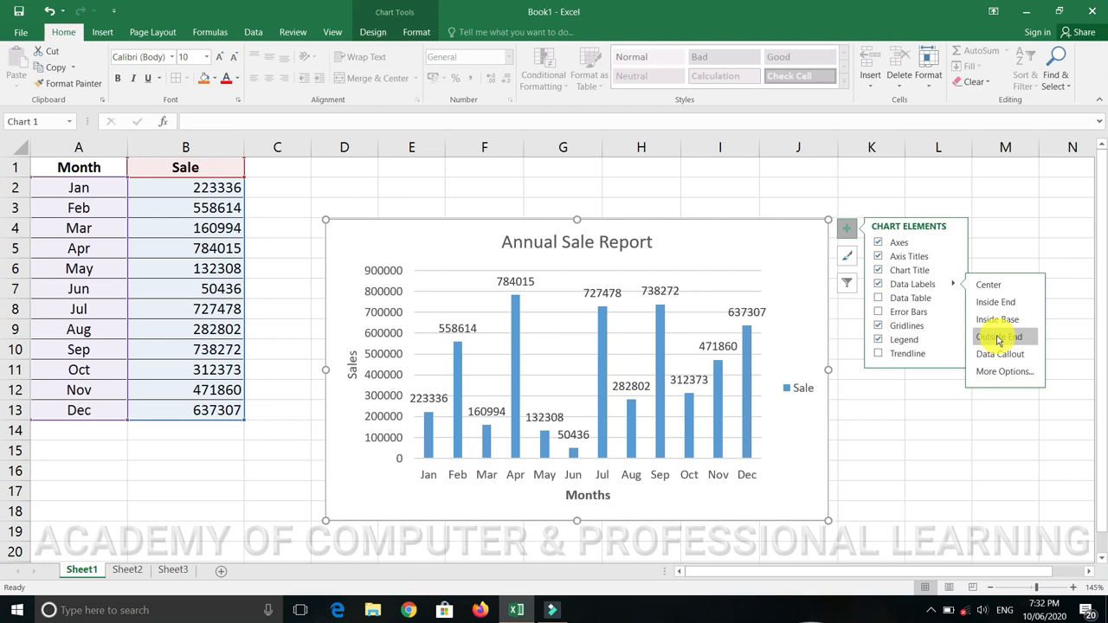
pyautogui.click(997, 339)
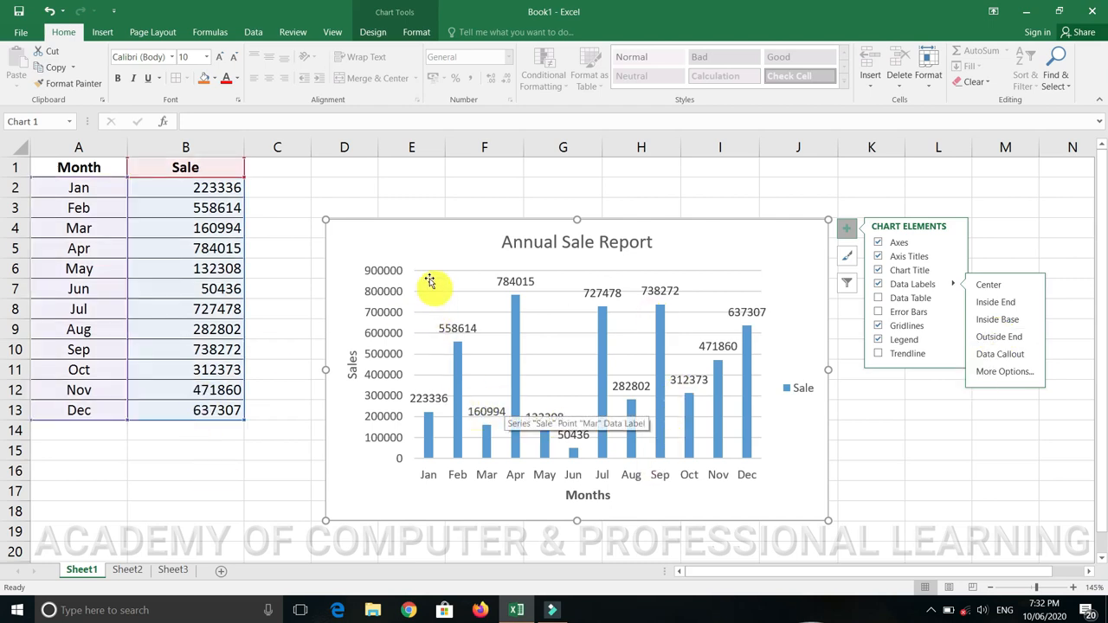
pyautogui.moveTo(403, 225); pyautogui.dragTo(331, 168)
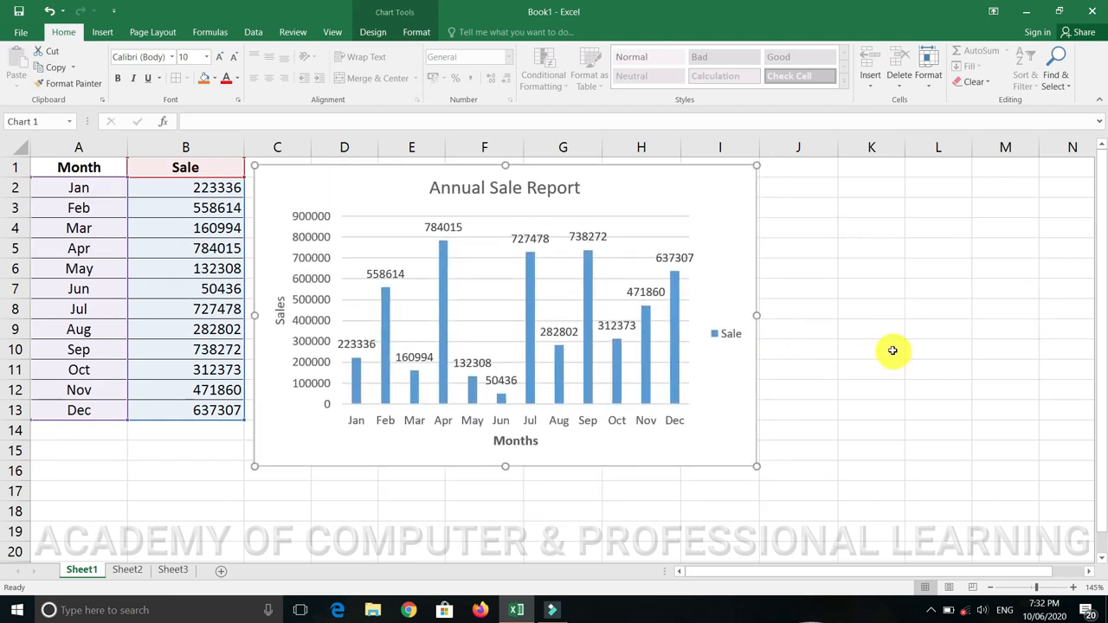
pyautogui.click(893, 350)
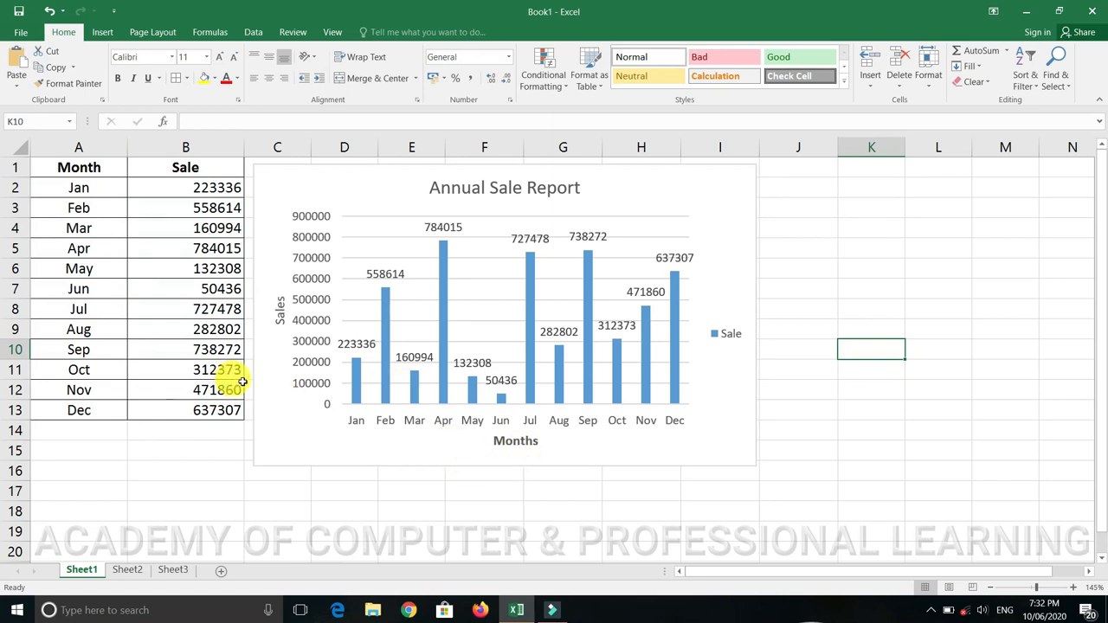
# - Open Sheet2 and examine the monthly sales figures for Product1, Product2 and Product3
pyautogui.click(130, 570)
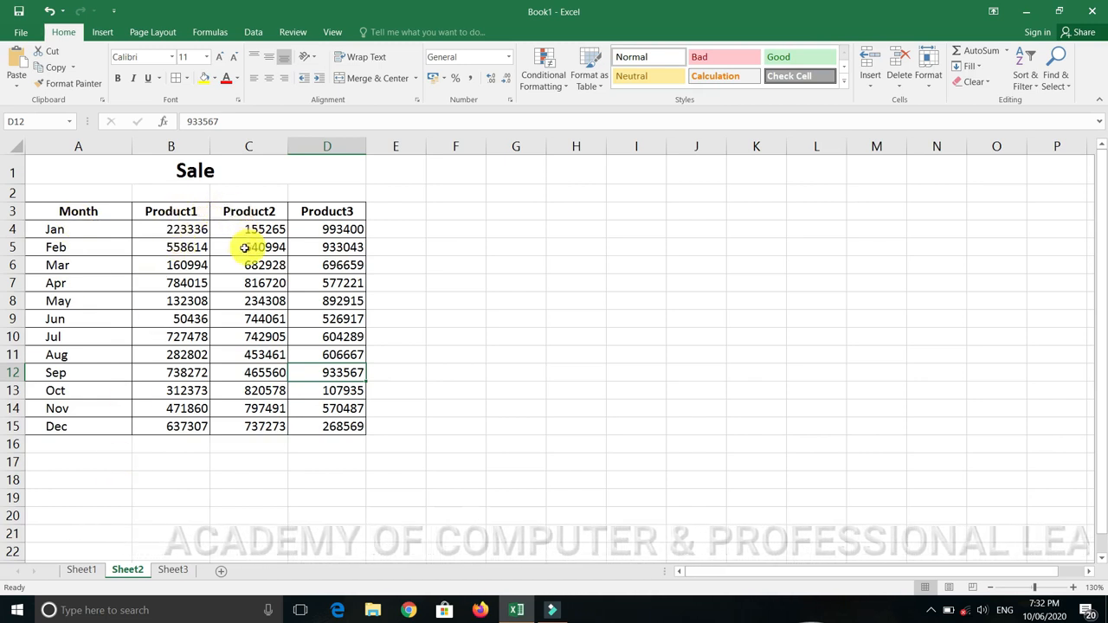
pyautogui.click(166, 214)
pyautogui.click(253, 211)
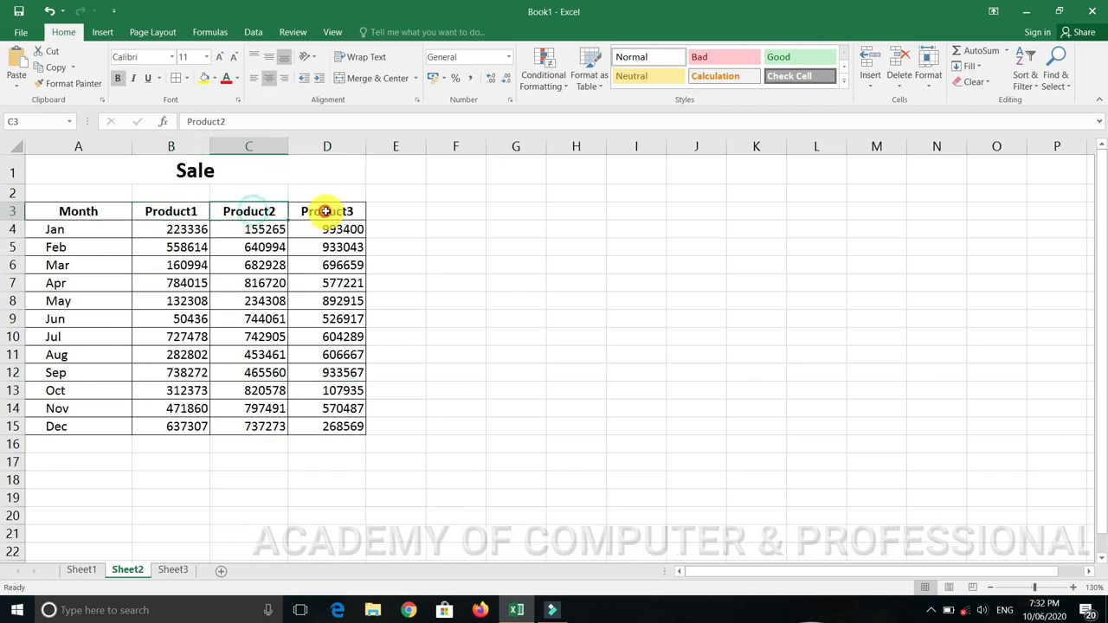
pyautogui.click(193, 213)
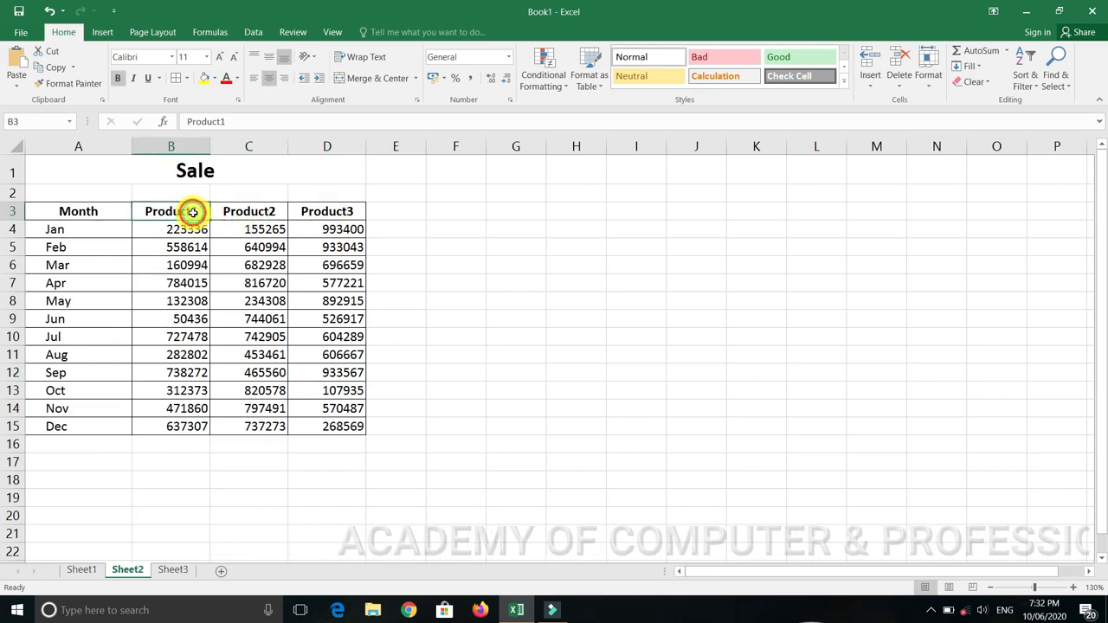
pyautogui.click(269, 211)
pyautogui.click(313, 211)
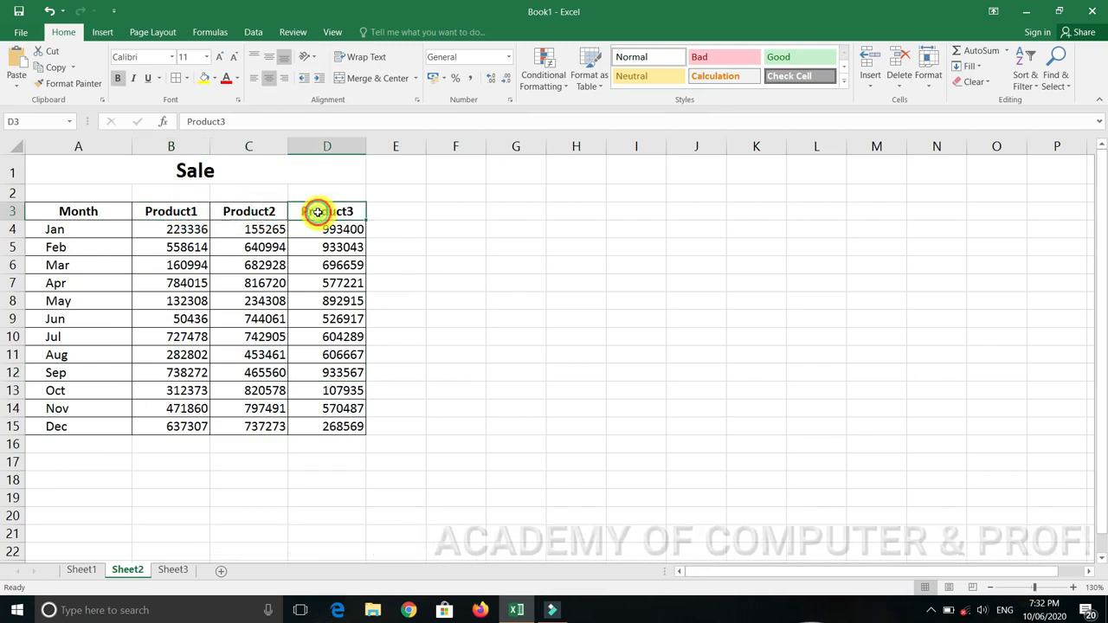
pyautogui.click(201, 335)
pyautogui.click(182, 286)
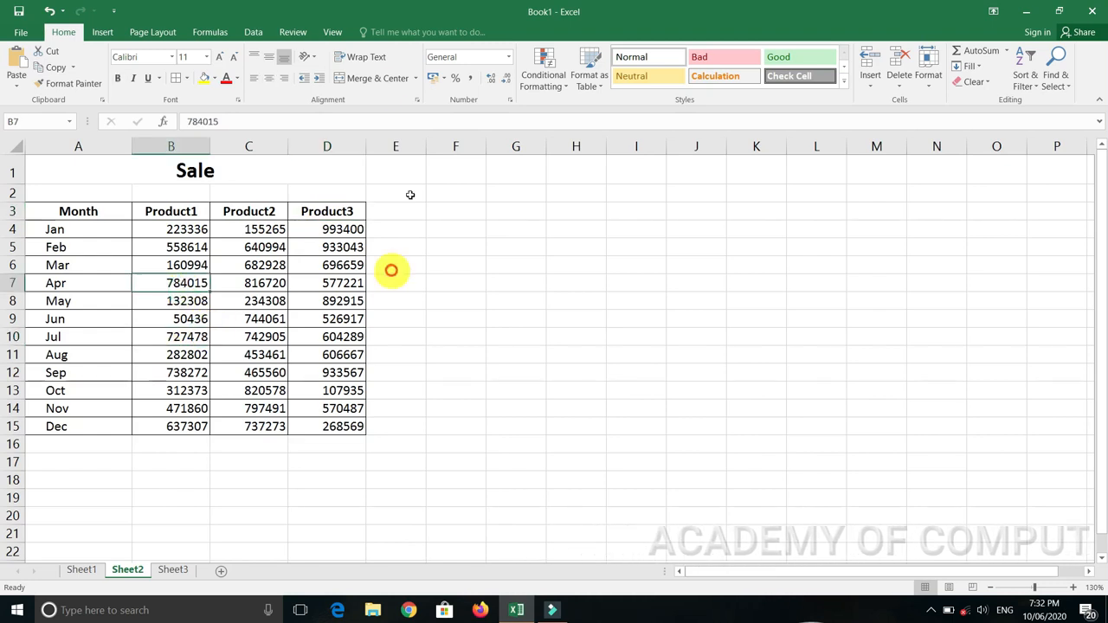
# - Insert a clustered column chart of the three products' monthly sales from the chart type gallery, and undo the insertion
pyautogui.click(104, 33)
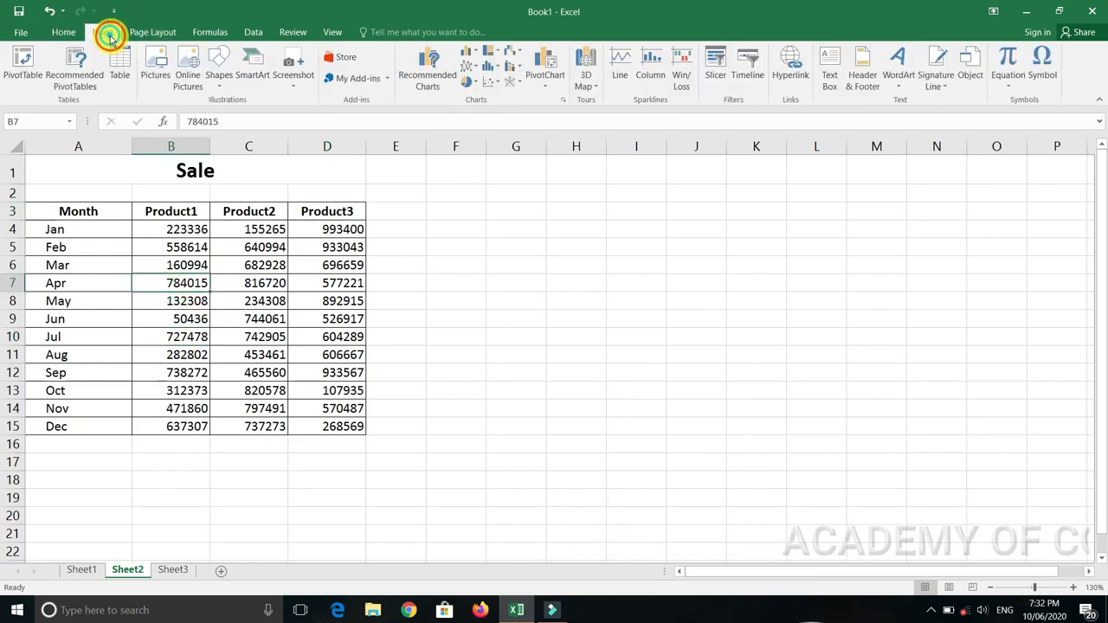
pyautogui.click(433, 83)
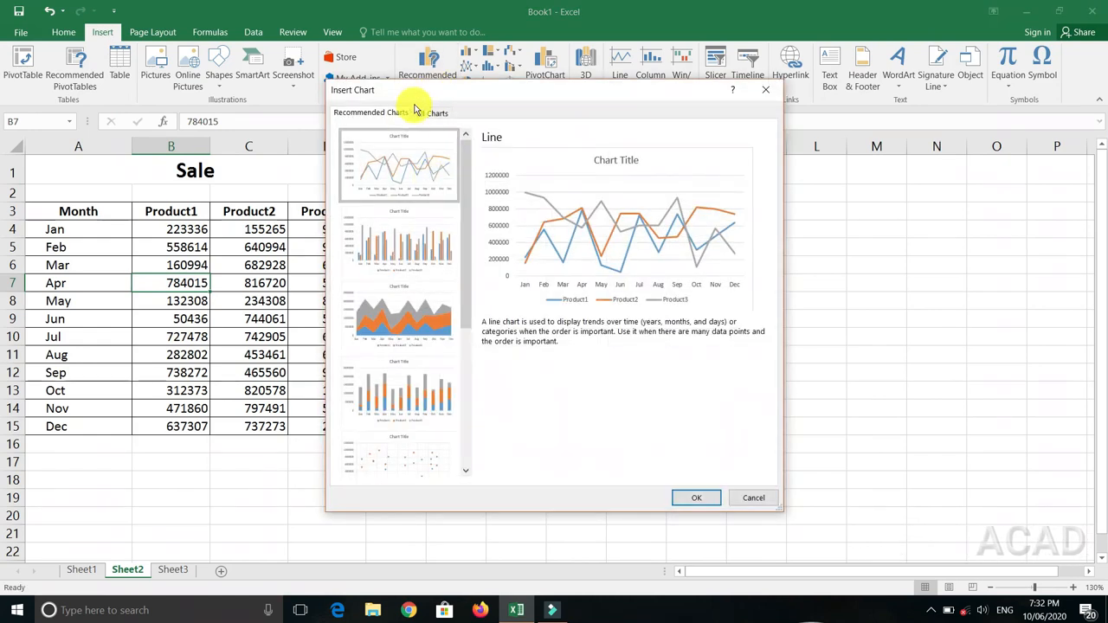
pyautogui.click(432, 114)
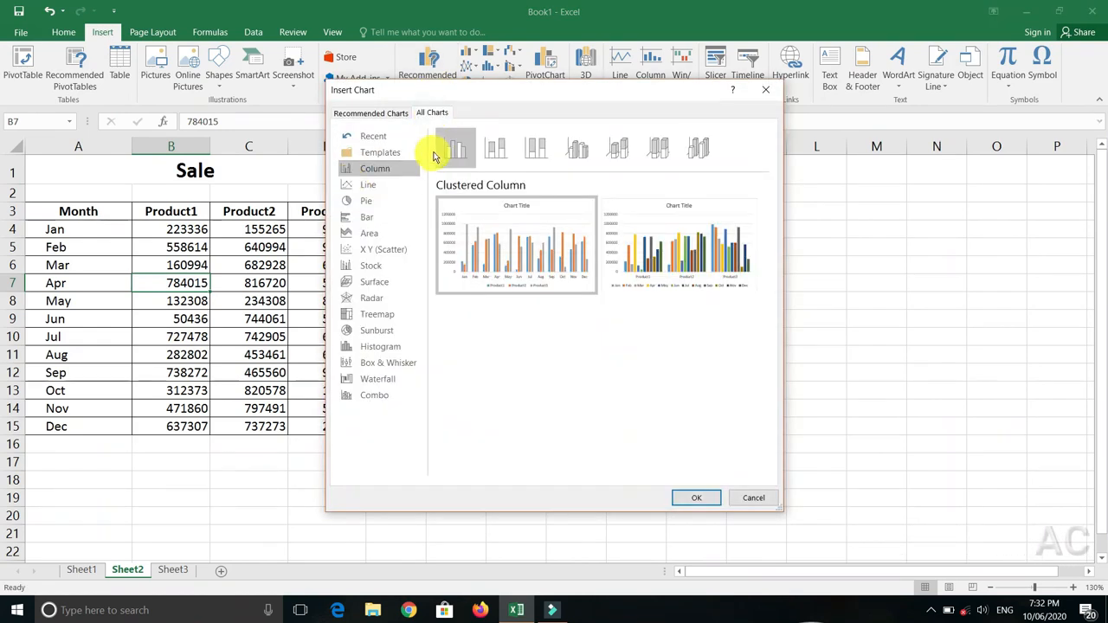
pyautogui.click(695, 499)
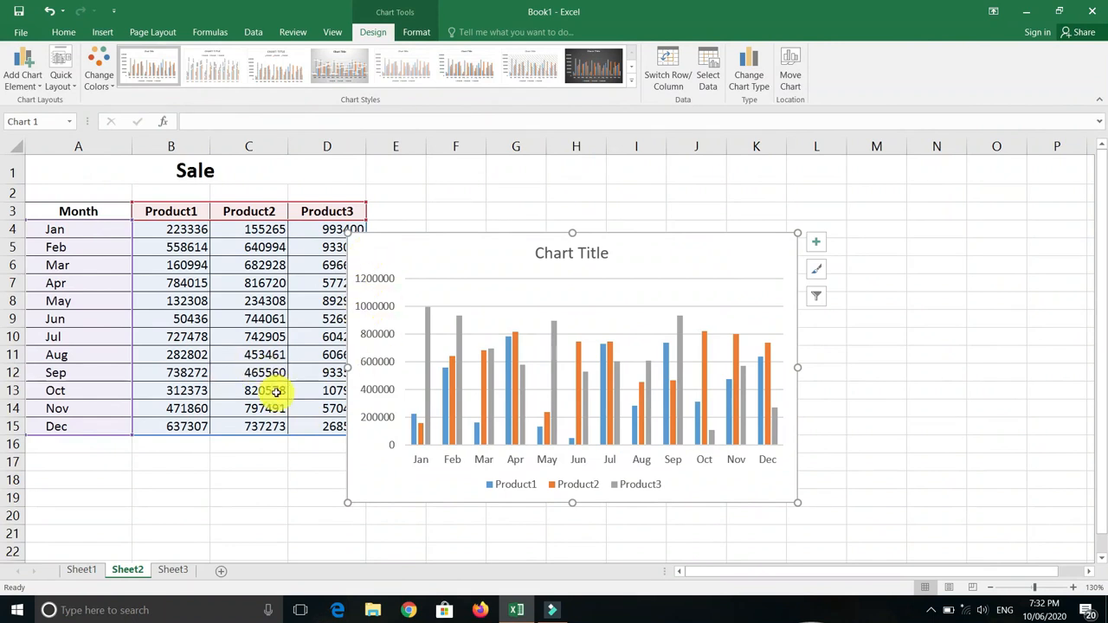
pyautogui.hotkey('ctrl', 'z')
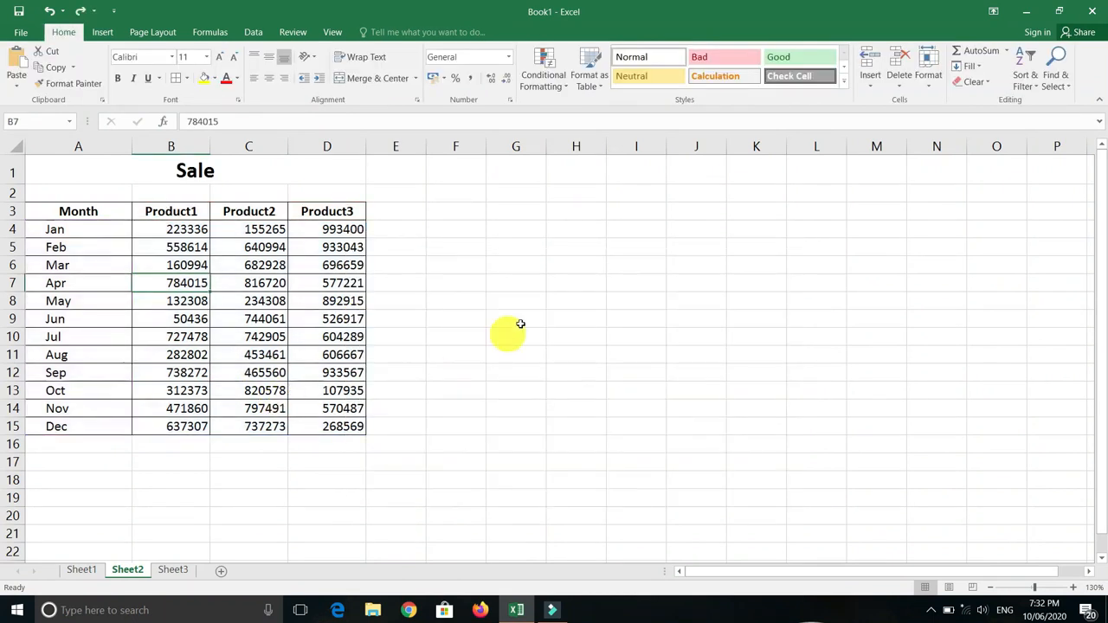
# - Insert an empty 2-D clustered column chart on Sheet2 with a blank cell below the sales table selected
pyautogui.click(198, 500)
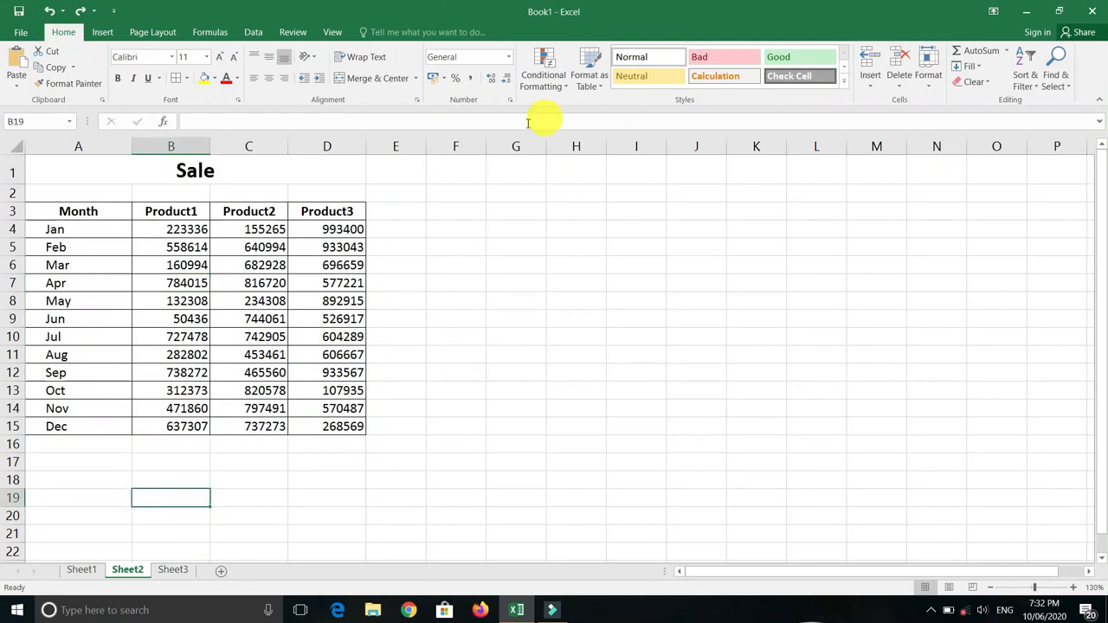
pyautogui.click(101, 33)
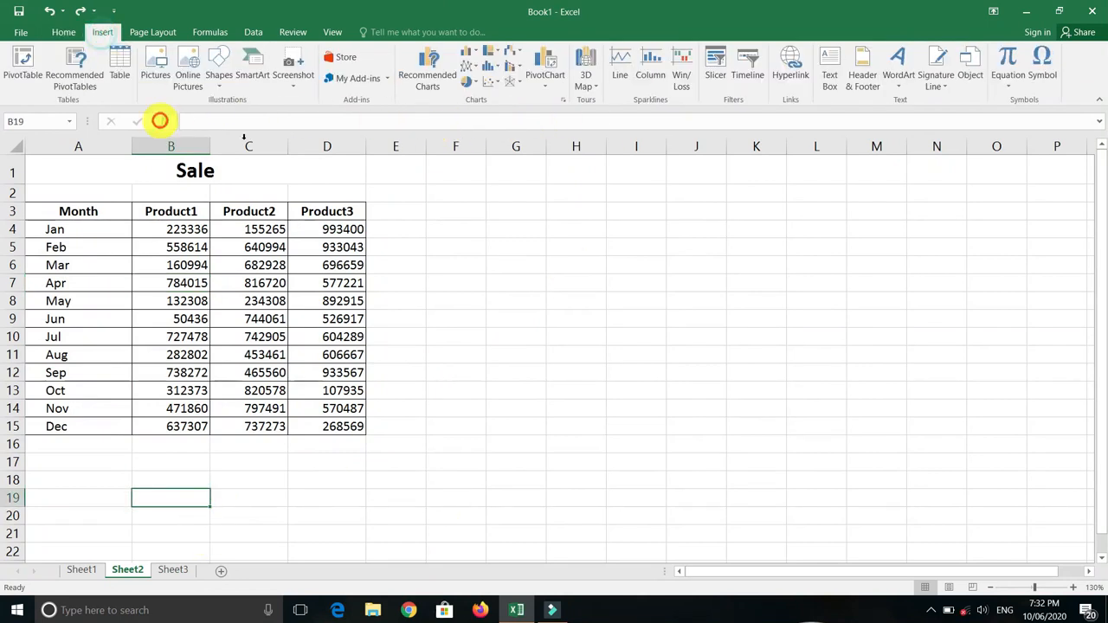
pyautogui.click(470, 52)
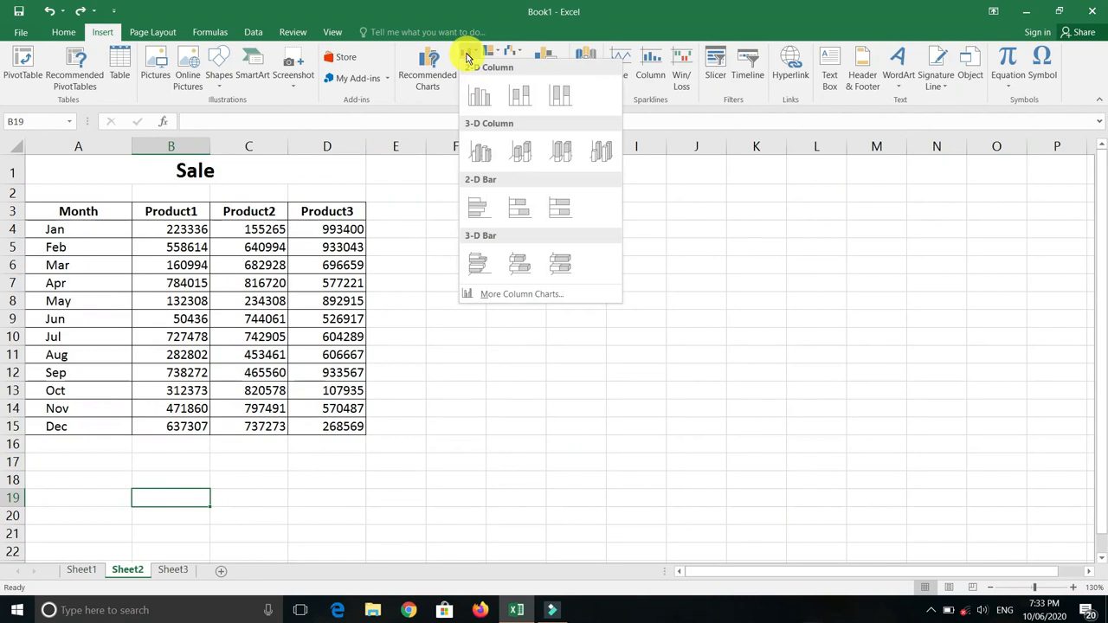
pyautogui.click(477, 90)
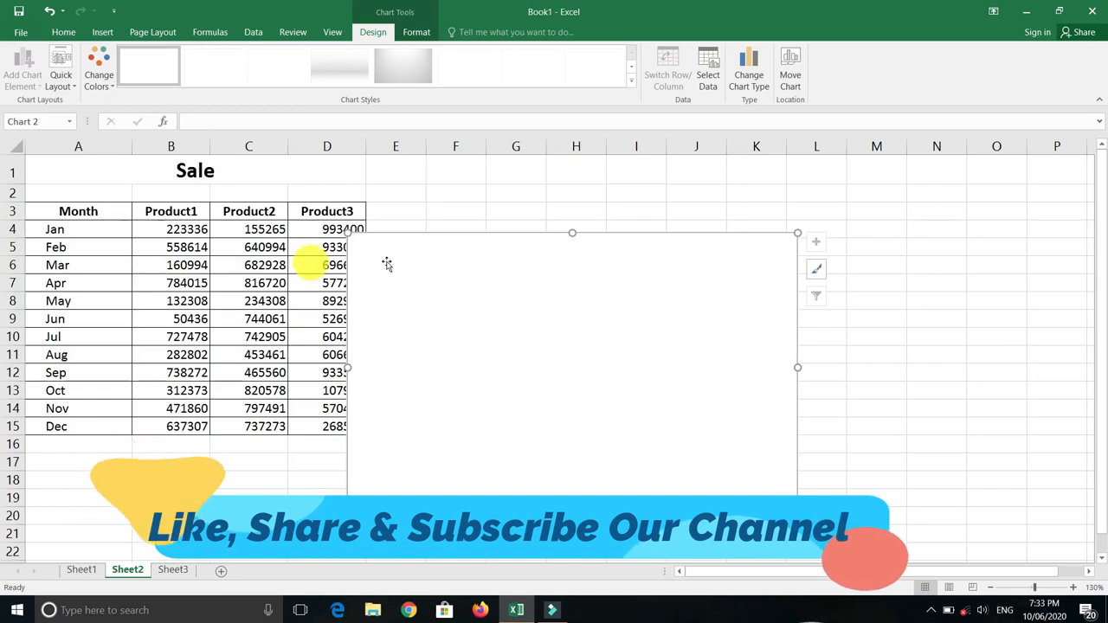
# - Set the empty chart's data range to A3:D15 on Sheet2 and close the chart formatting pane
pyautogui.doubleClick(420, 259)
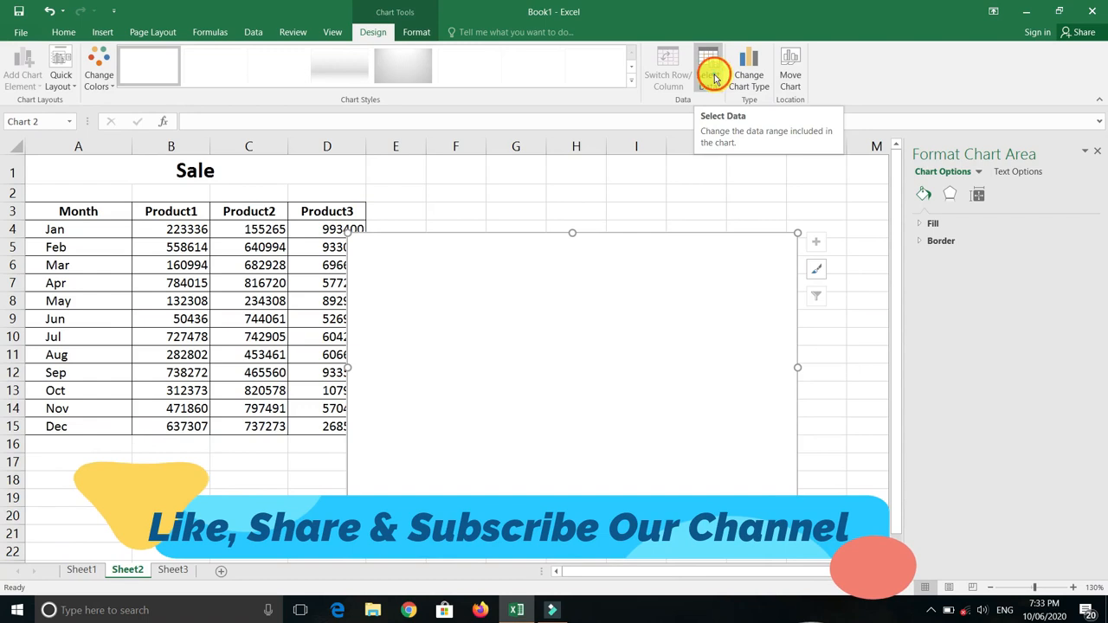
pyautogui.click(712, 76)
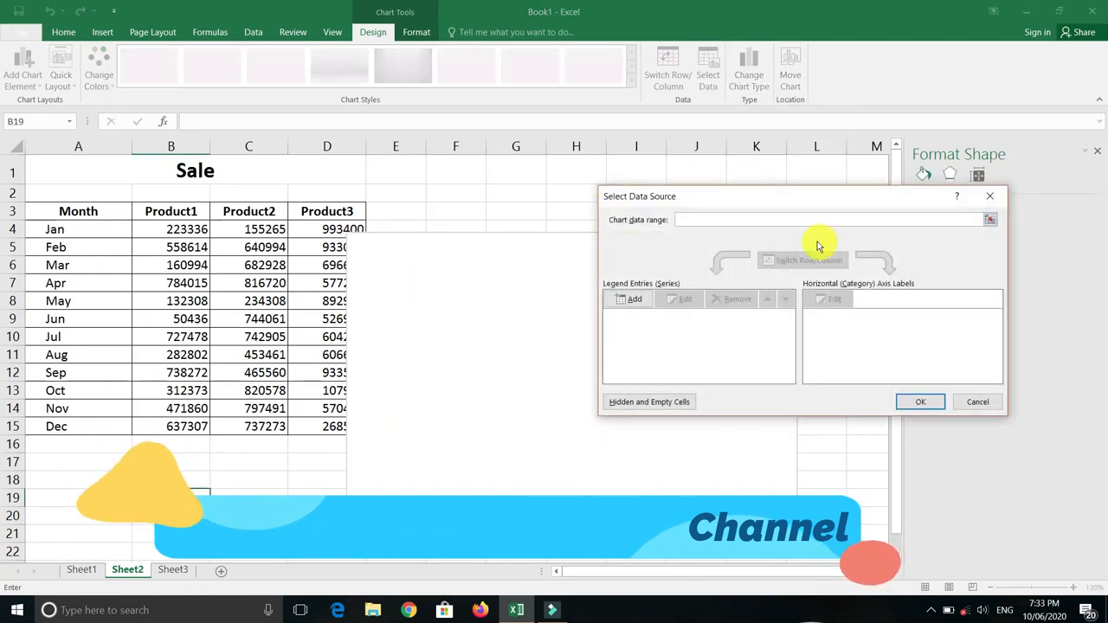
pyautogui.moveTo(53, 208); pyautogui.dragTo(350, 426)
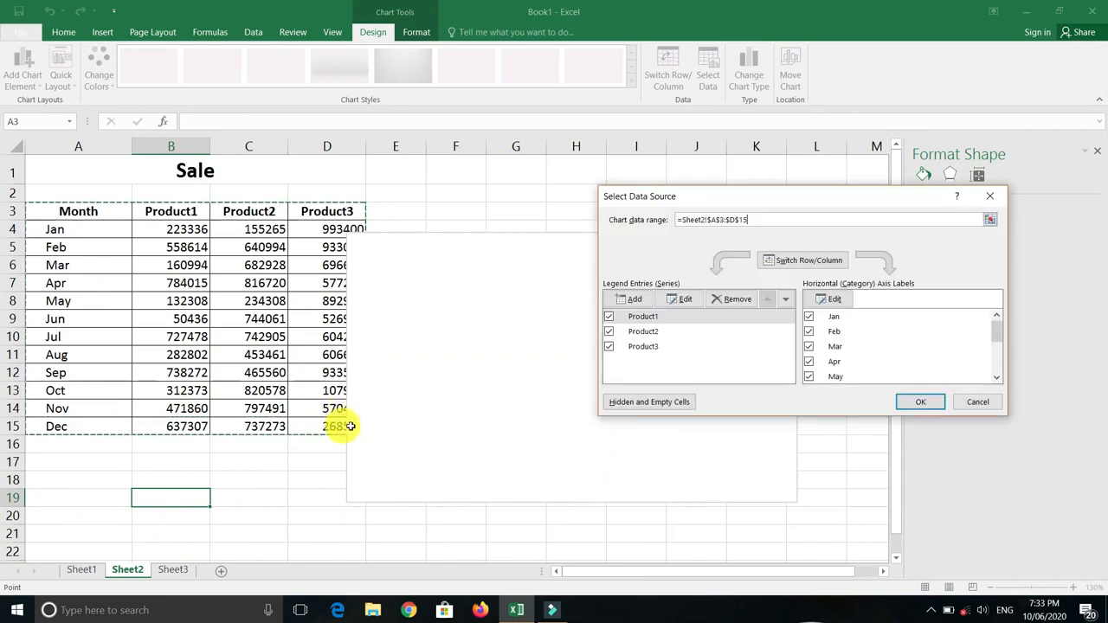
pyautogui.click(921, 401)
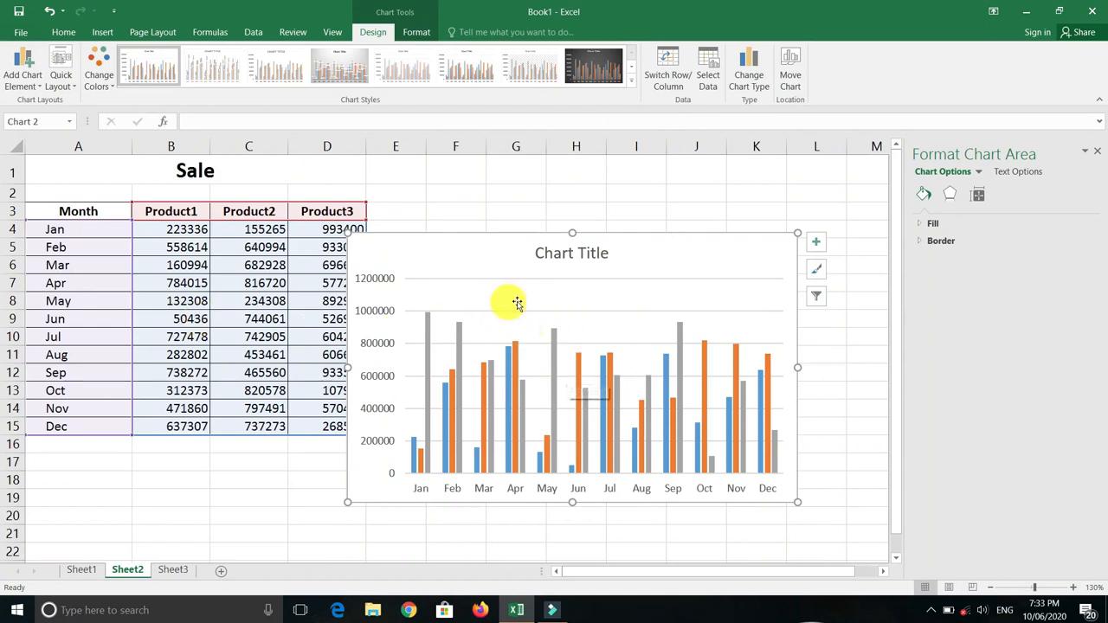
pyautogui.click(1095, 156)
# - Enlarge the product sales chart by extending both of its lower corners outward
pyautogui.scroll(-1, 727, 422)
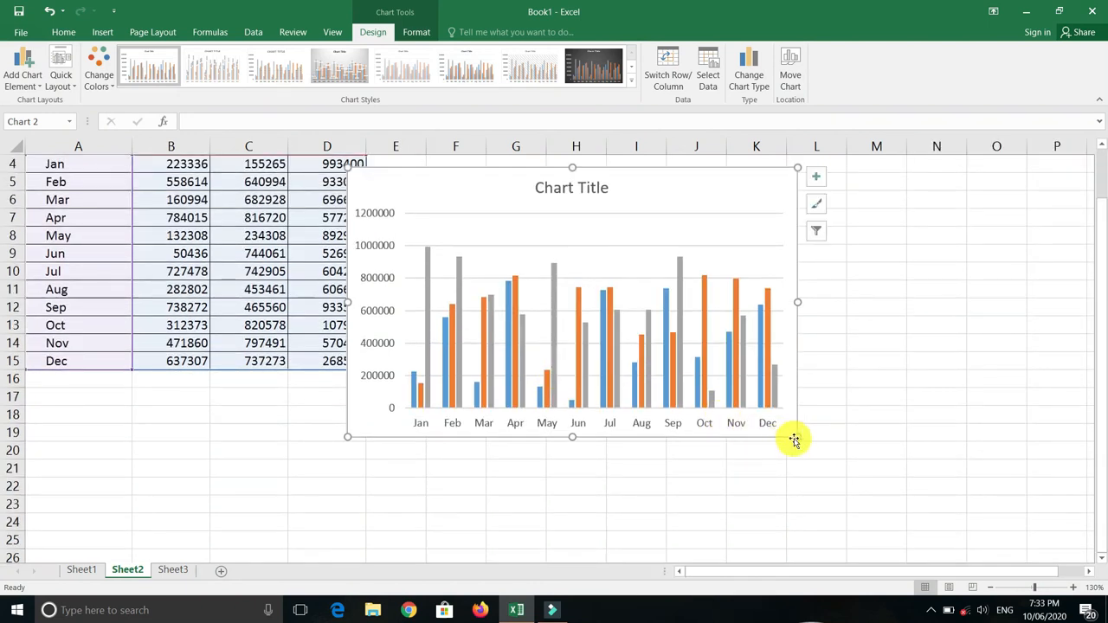
pyautogui.moveTo(797, 436); pyautogui.dragTo(892, 475)
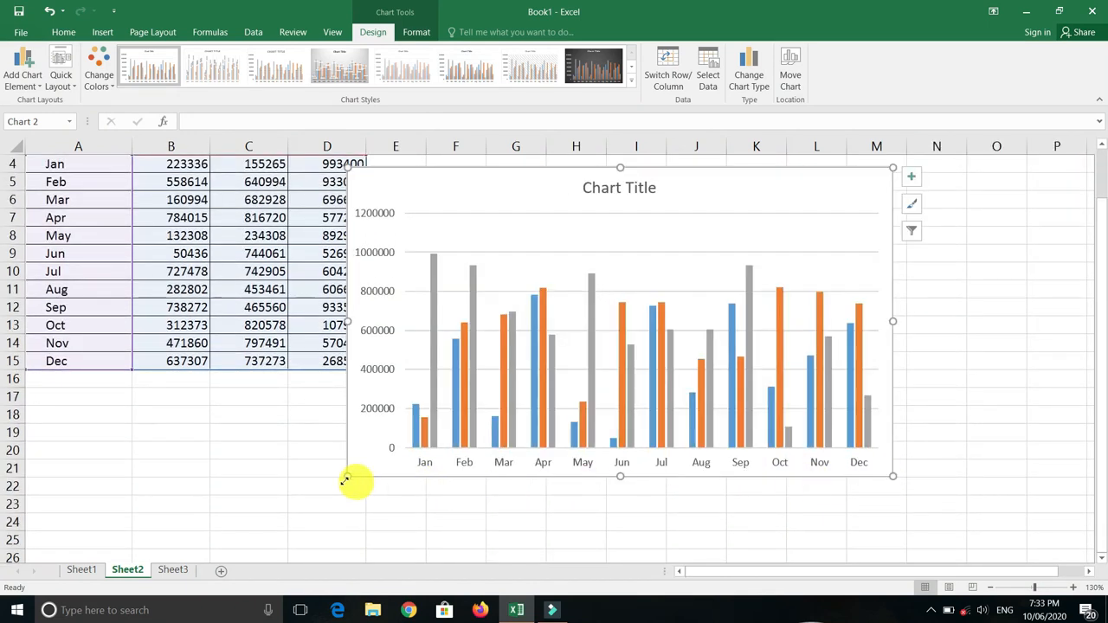
pyautogui.moveTo(346, 478); pyautogui.dragTo(255, 525)
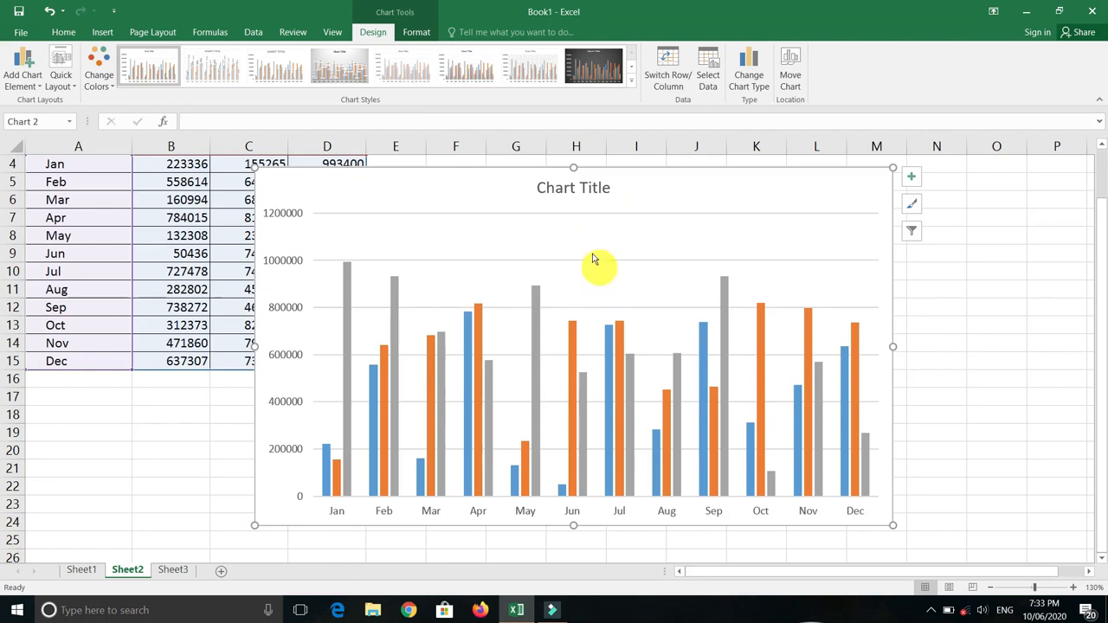
# - Change the product sales chart's title to "Annual Sale Report"
pyautogui.click(563, 191)
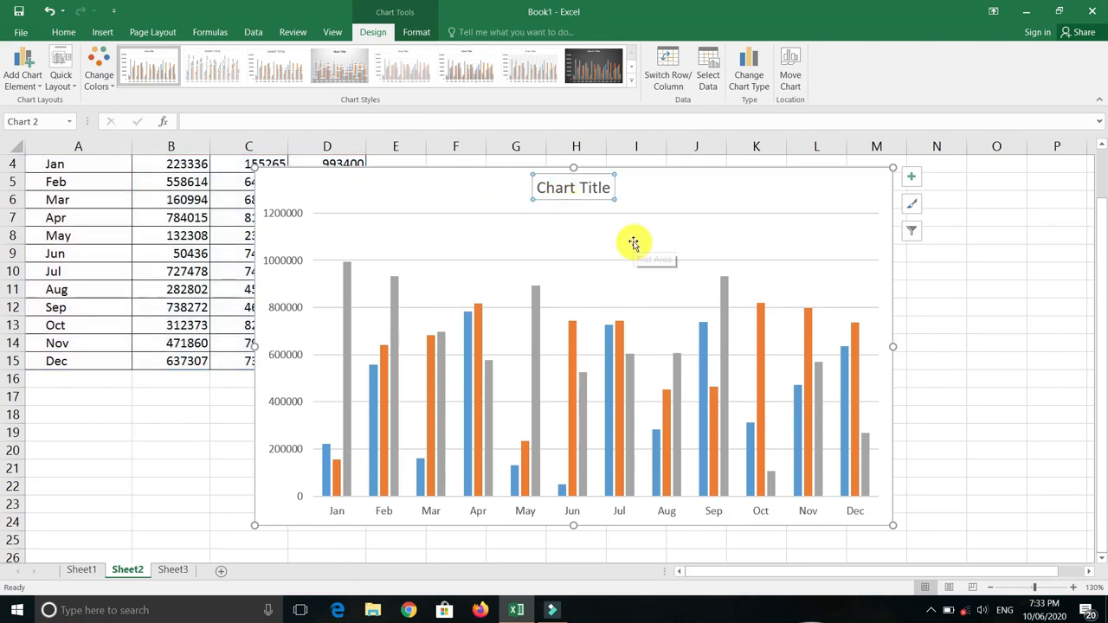
pyautogui.write('An')
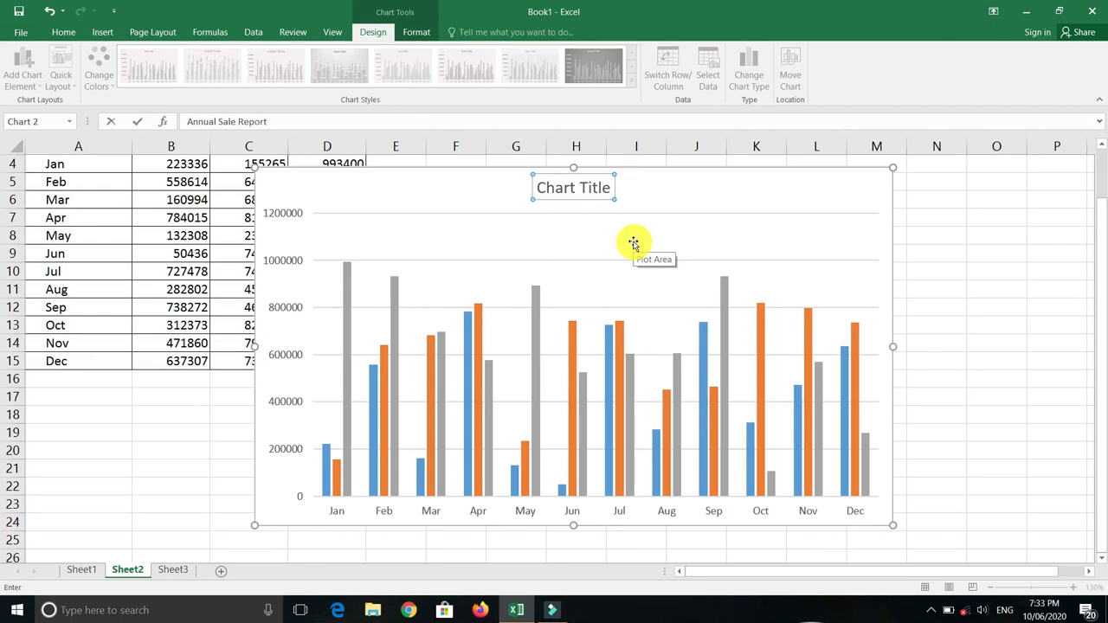
pyautogui.write('nual Sale Report')
pyautogui.press('Return')
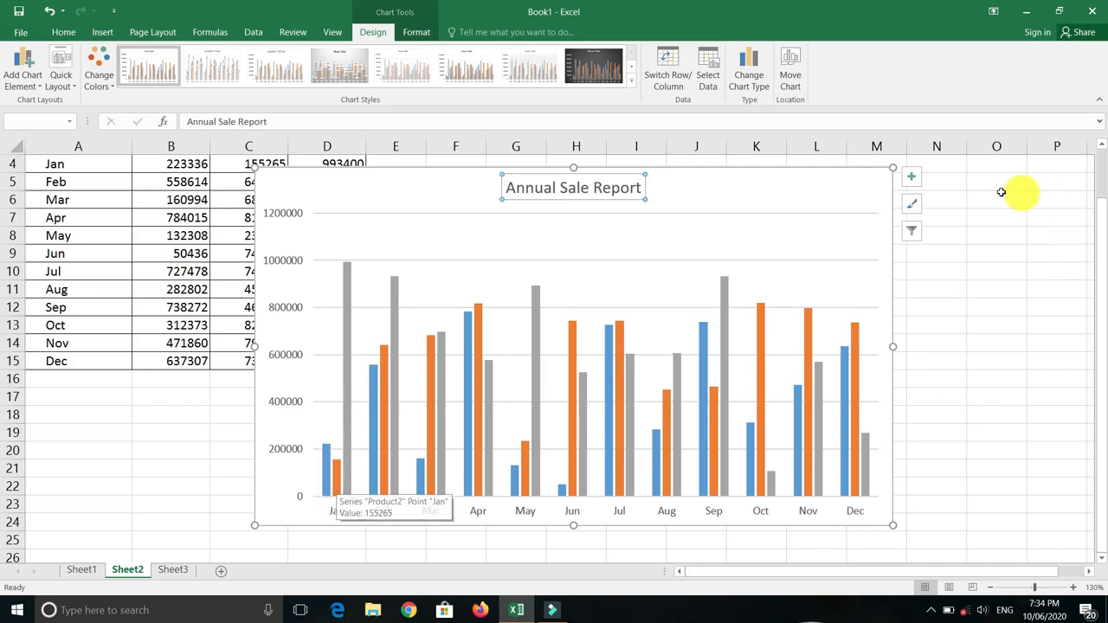
# - Add a legend to the product sales chart and move the chart lower and slightly right on the sheet
pyautogui.click(913, 178)
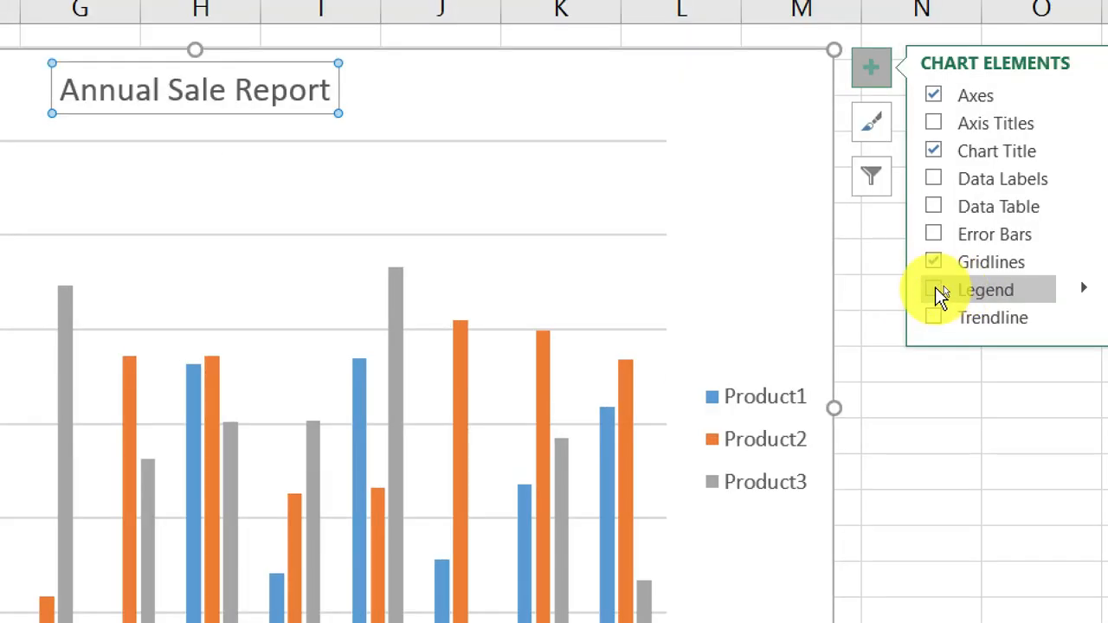
pyautogui.click(934, 289)
pyautogui.click(921, 468)
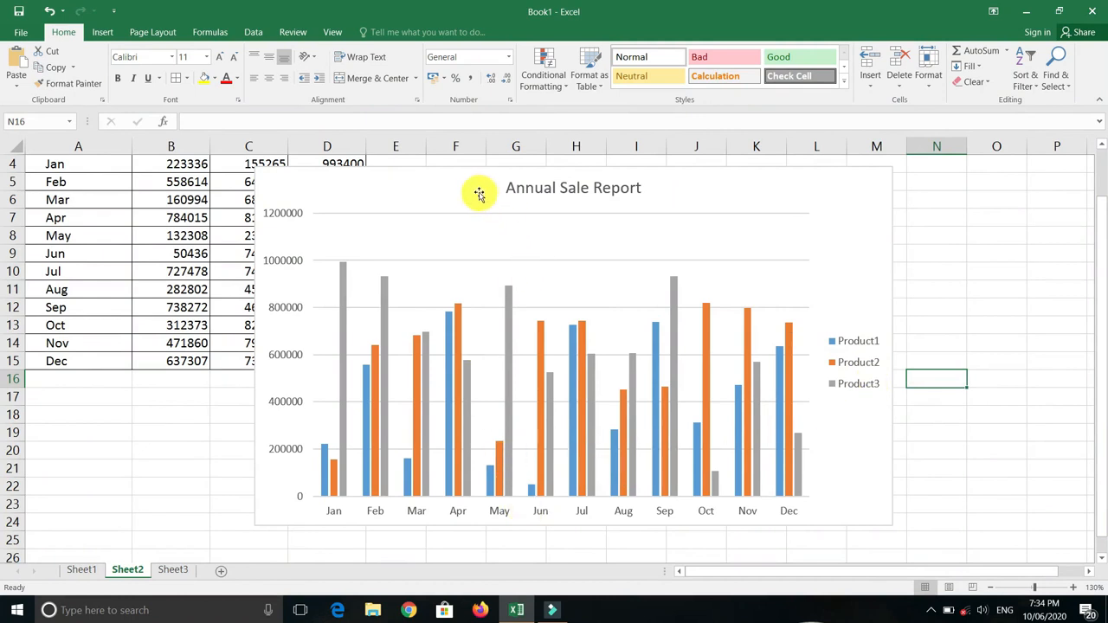
pyautogui.moveTo(479, 194); pyautogui.dragTo(509, 249)
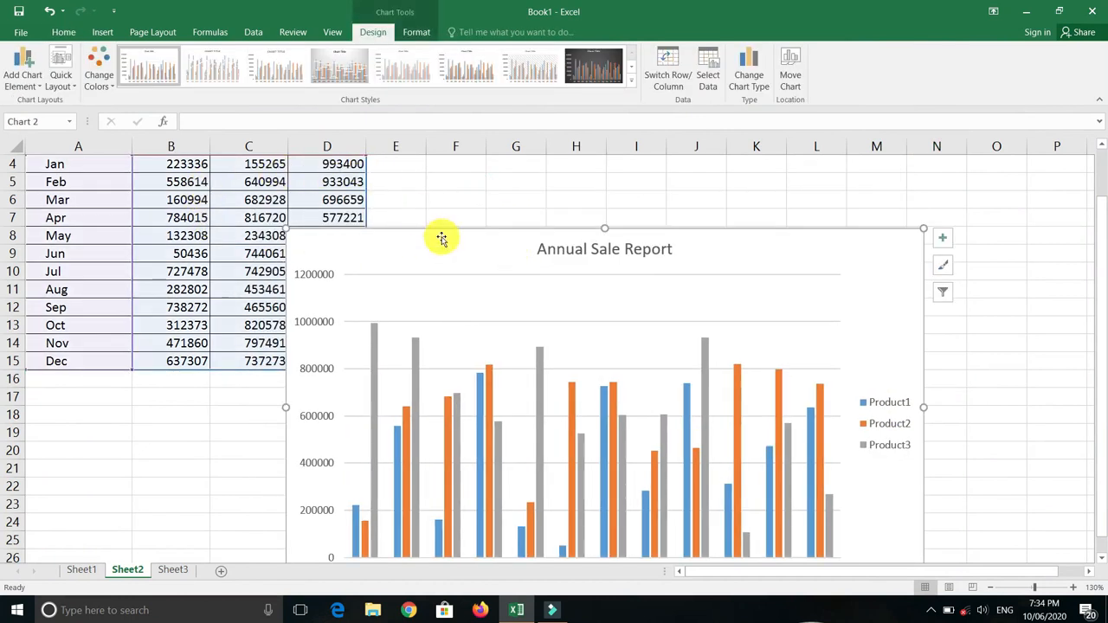
# - Add data labels to all three product series in the Annual Sale Report chart
pyautogui.scroll(-1, 627, 344)
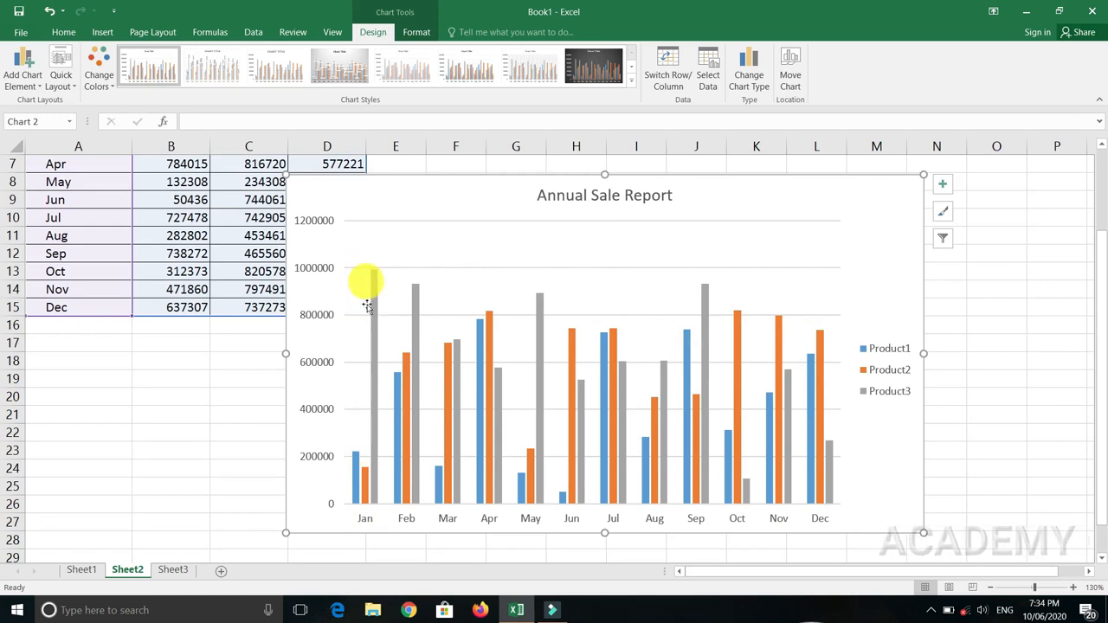
pyautogui.click(943, 183)
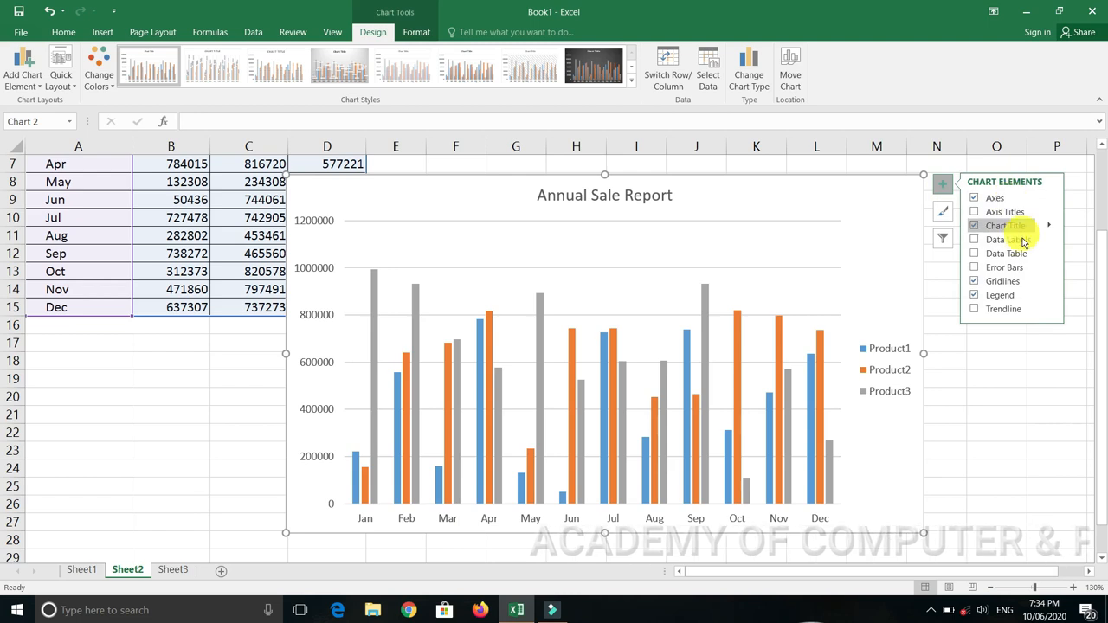
pyautogui.click(977, 246)
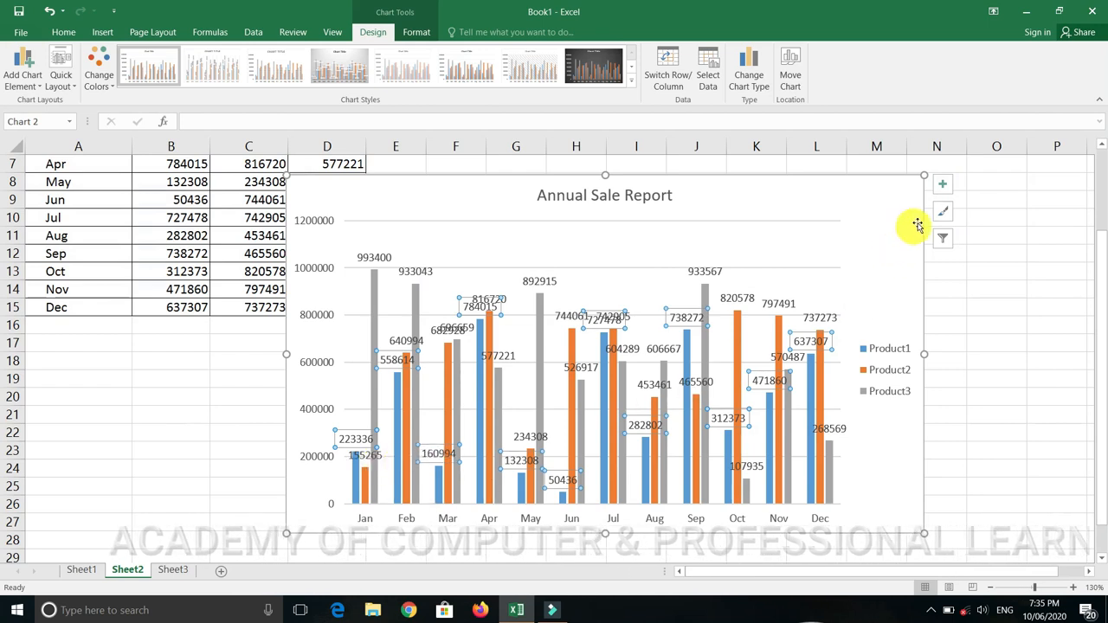
# - Set the text direction of the Product1 data labels to Rotate all text 270°
pyautogui.click(942, 184)
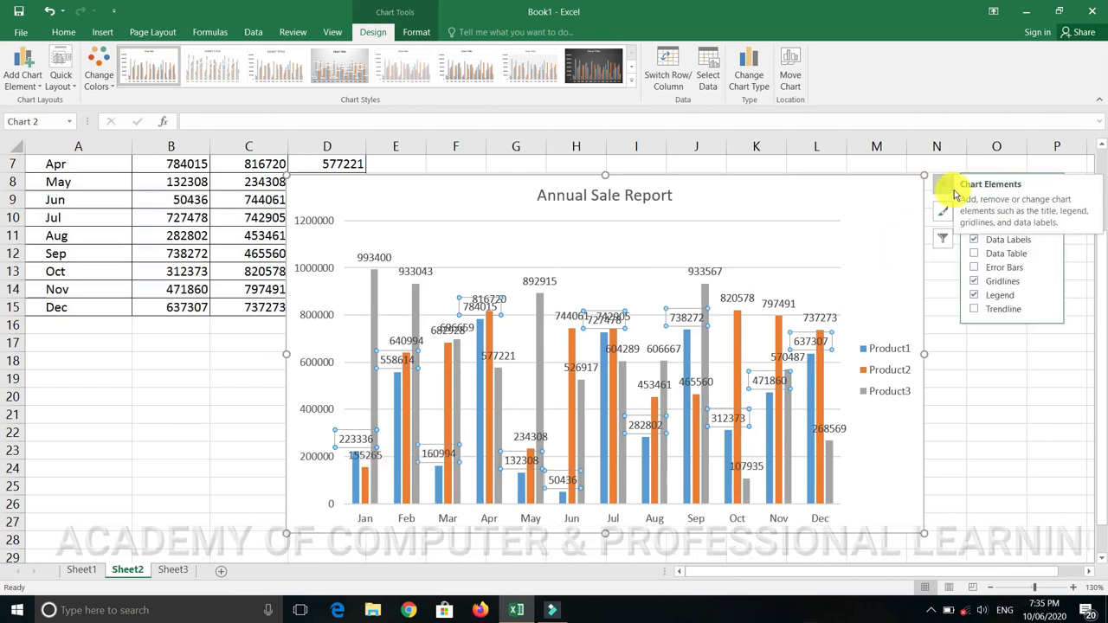
pyautogui.click(1050, 240)
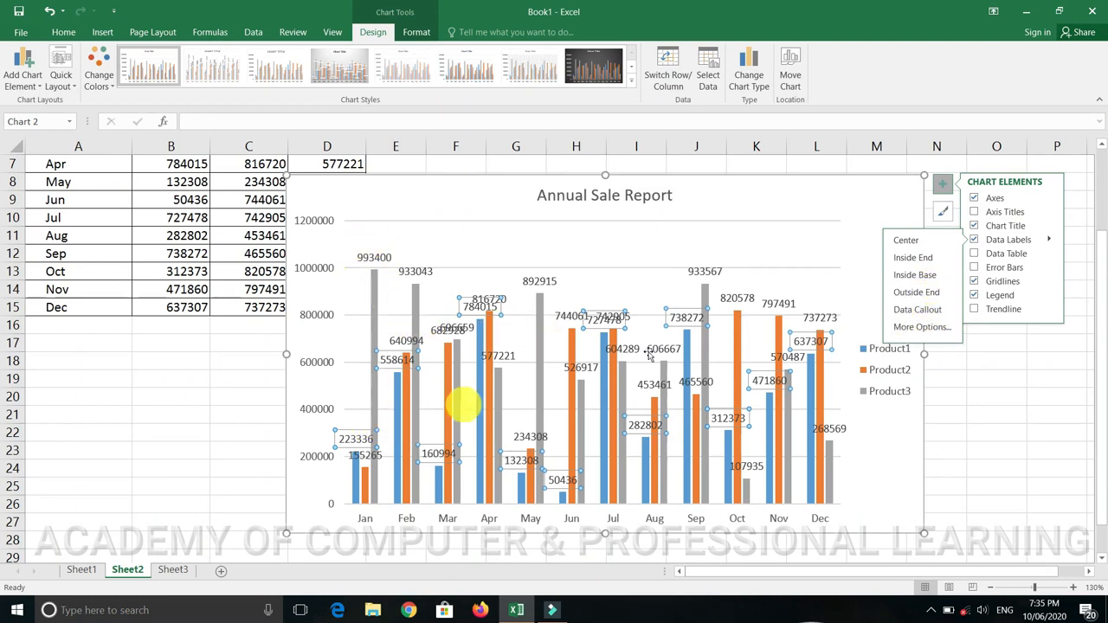
pyautogui.click(934, 327)
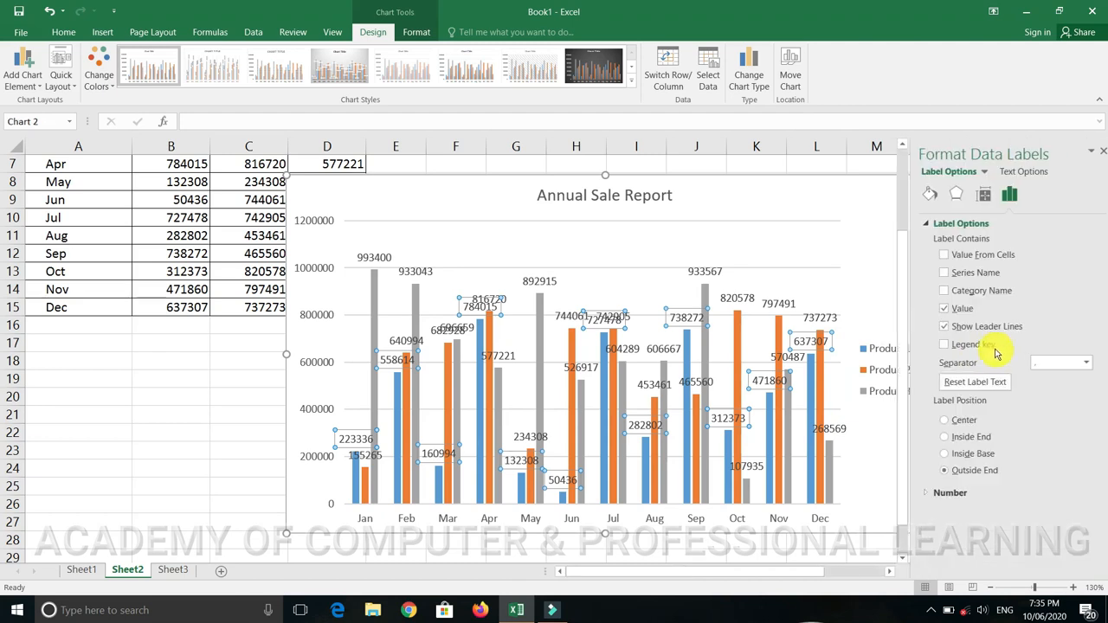
pyautogui.click(1025, 172)
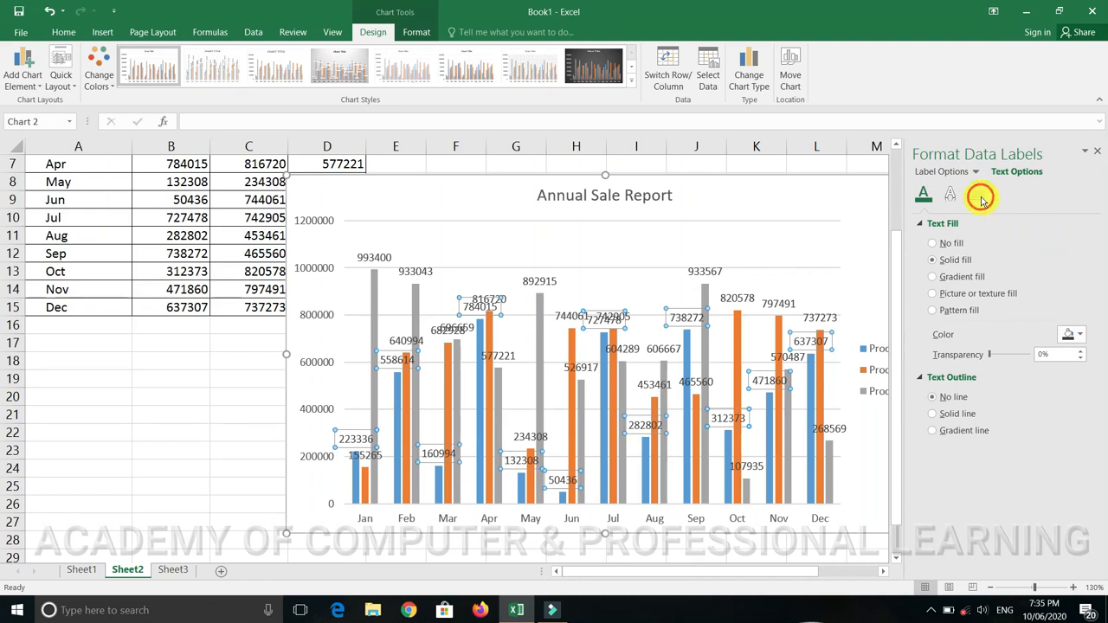
pyautogui.click(978, 195)
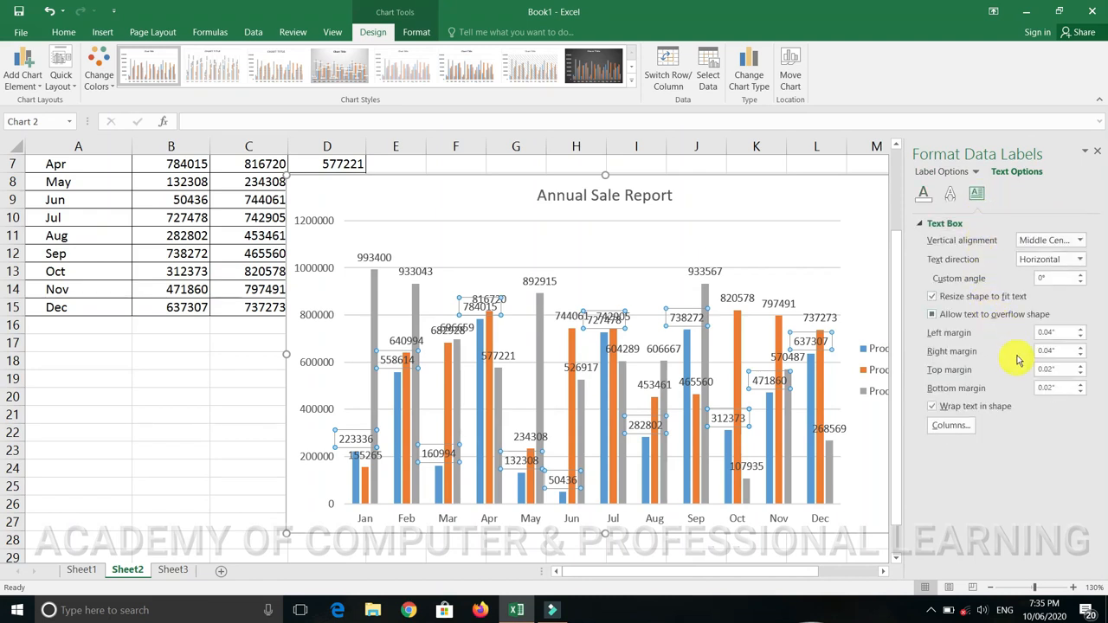
pyautogui.click(1081, 261)
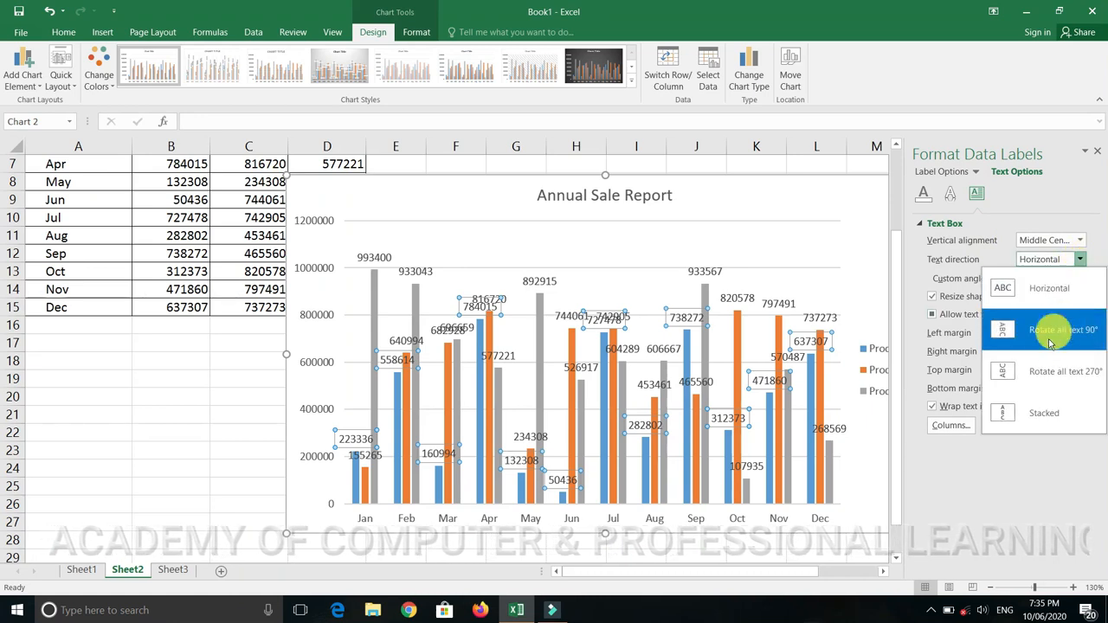
pyautogui.click(1051, 379)
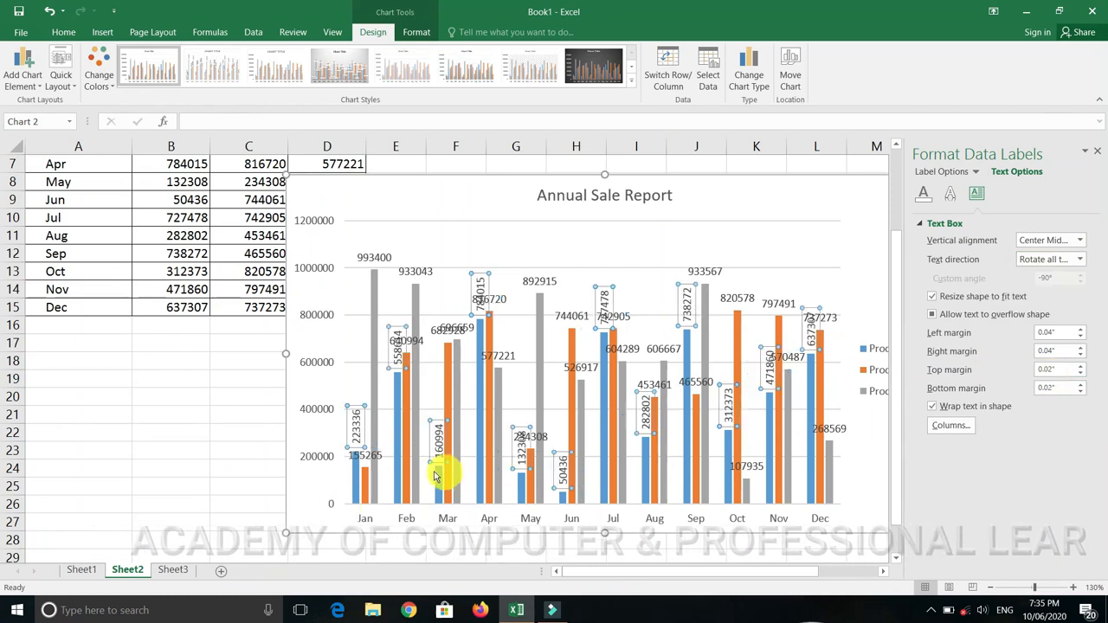
# - Select the Product2 series and set its data labels' text direction to Rotate all text 270°
pyautogui.click(365, 489)
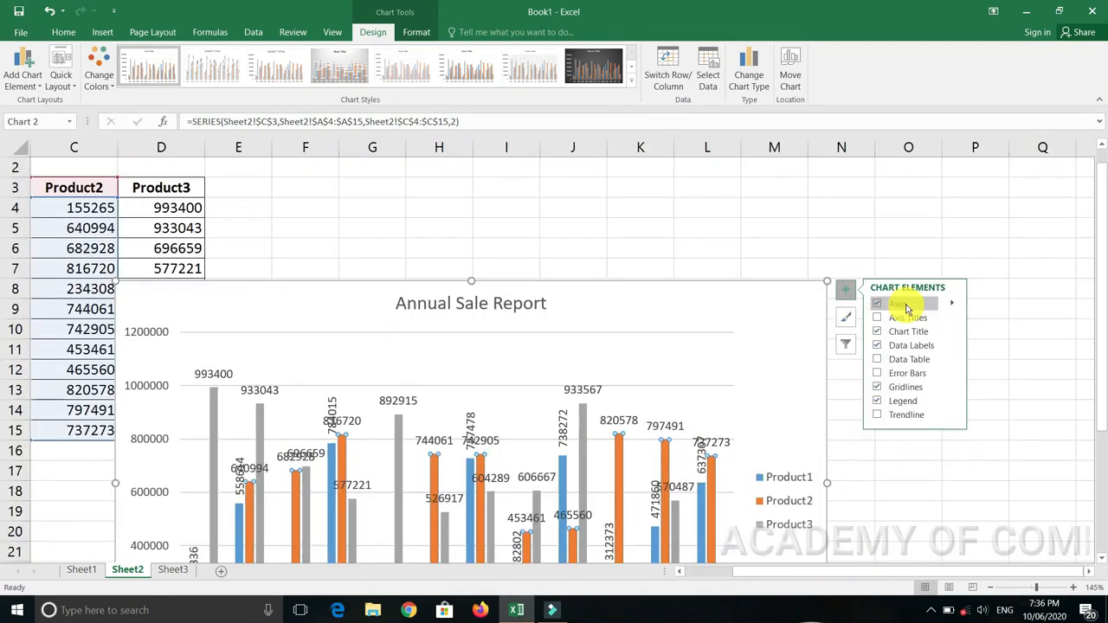
pyautogui.click(952, 345)
pyautogui.click(991, 435)
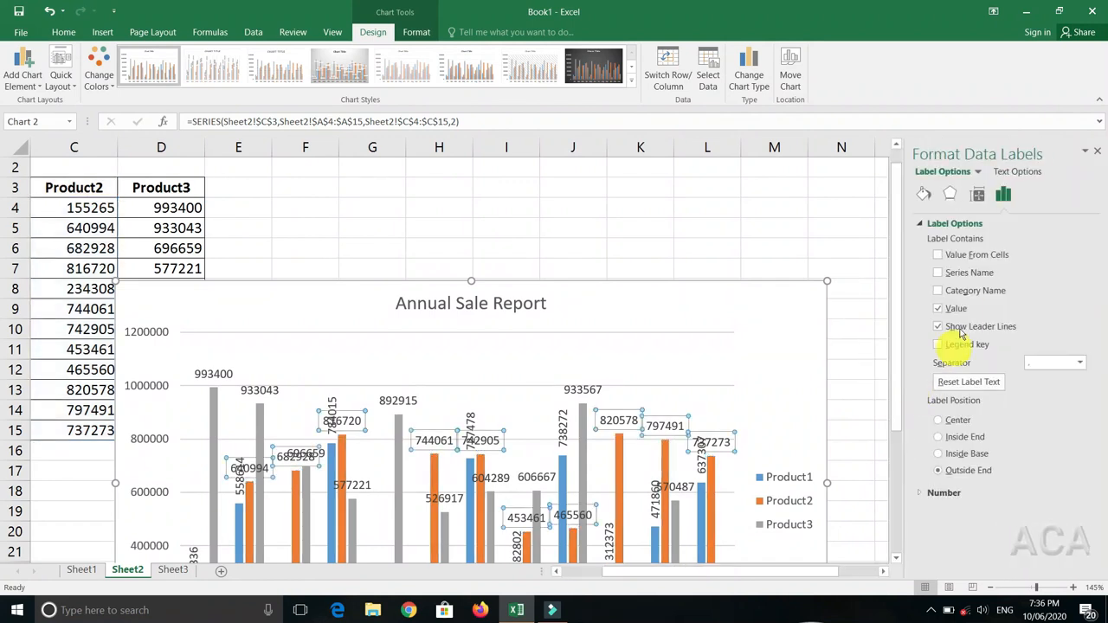
pyautogui.click(1016, 172)
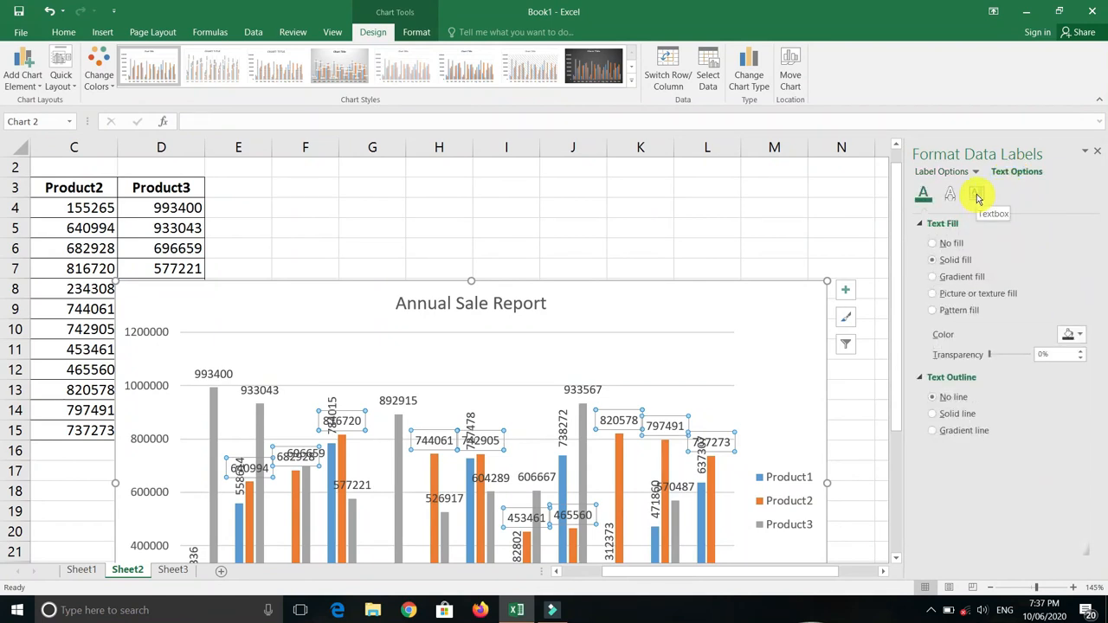
pyautogui.click(977, 195)
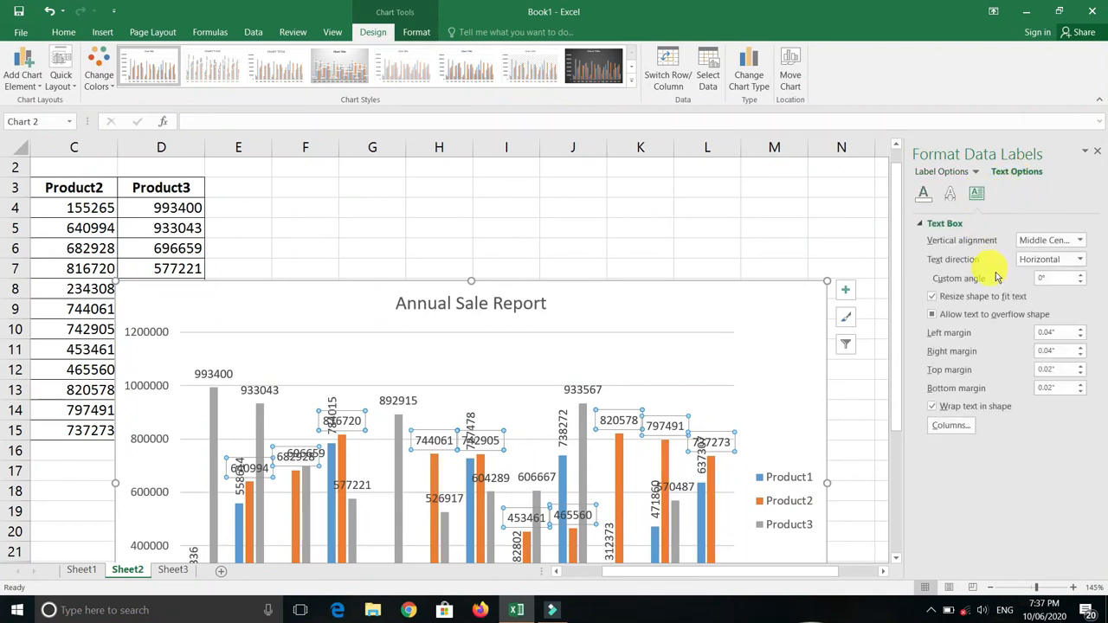
pyautogui.click(1080, 260)
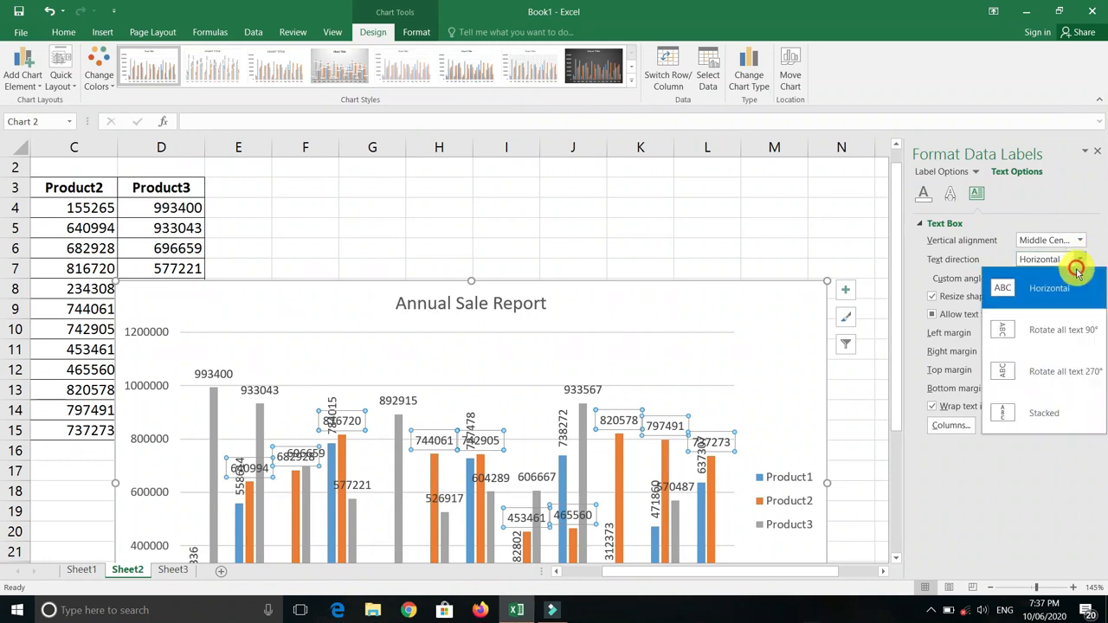
pyautogui.click(1032, 384)
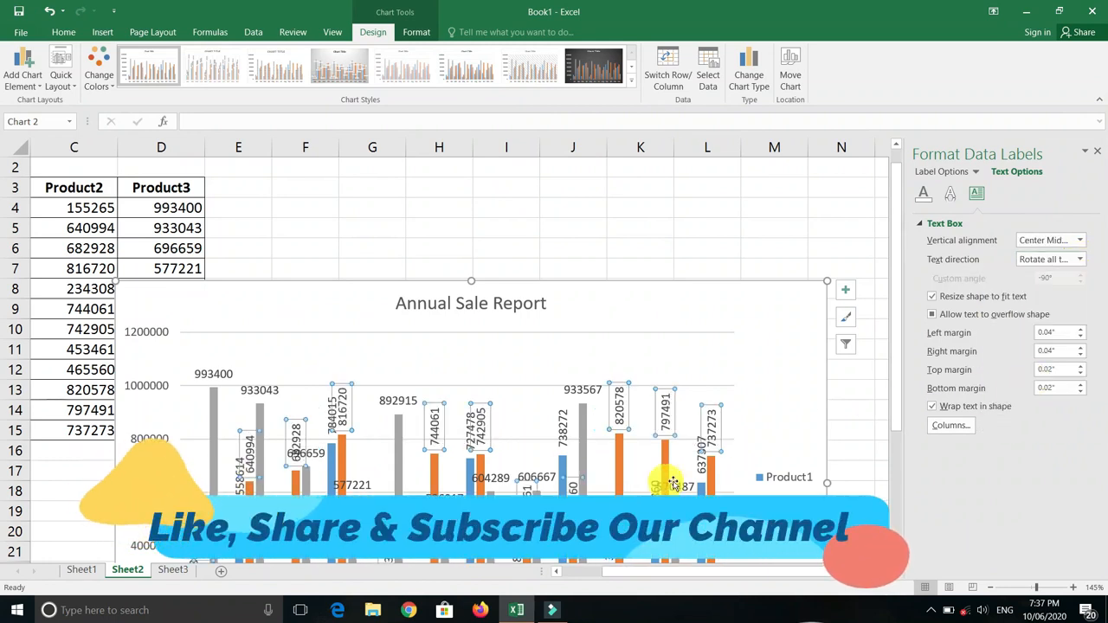
# - Select the Product3 series, set its data labels' text direction to Rotate all text 270°, and deselect the chart
pyautogui.moveTo(898, 373); pyautogui.dragTo(899, 487)
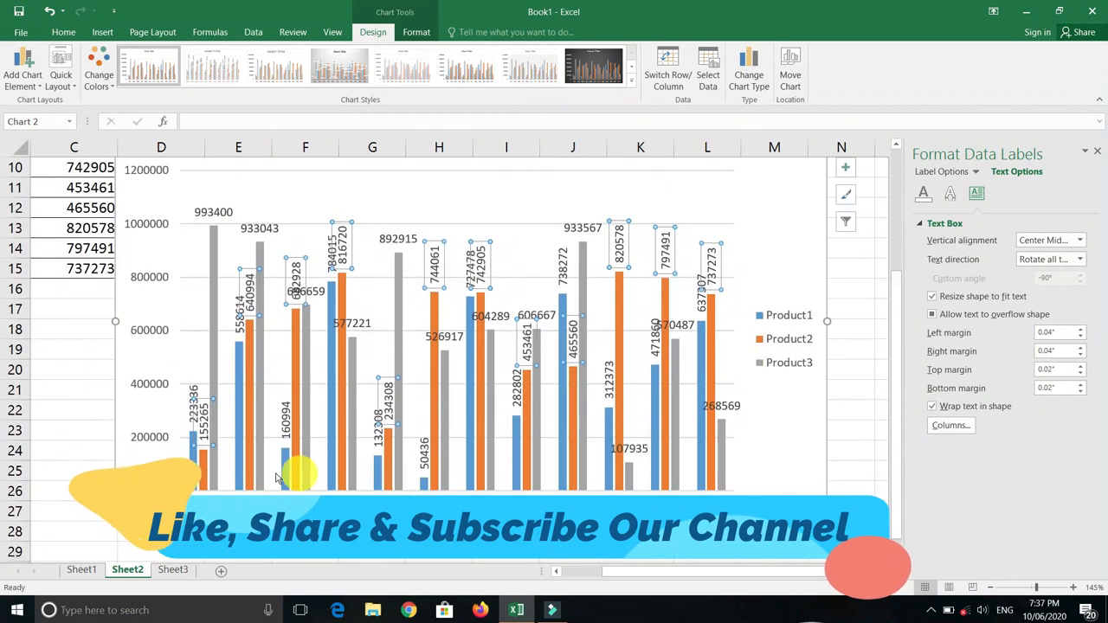
pyautogui.click(203, 472)
pyautogui.click(203, 472)
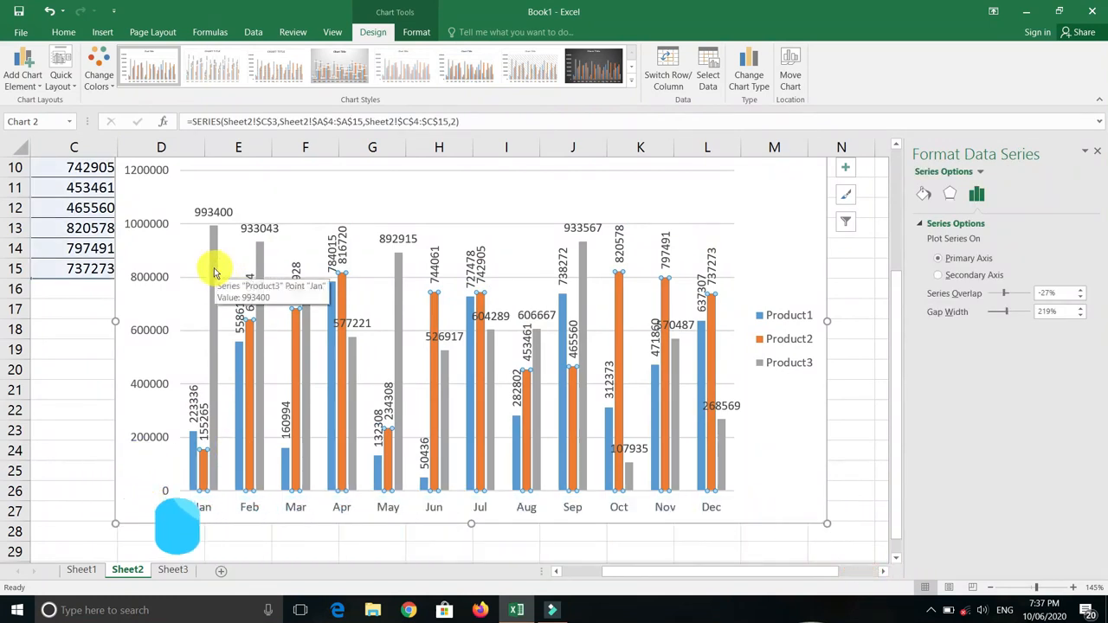
pyautogui.click(722, 446)
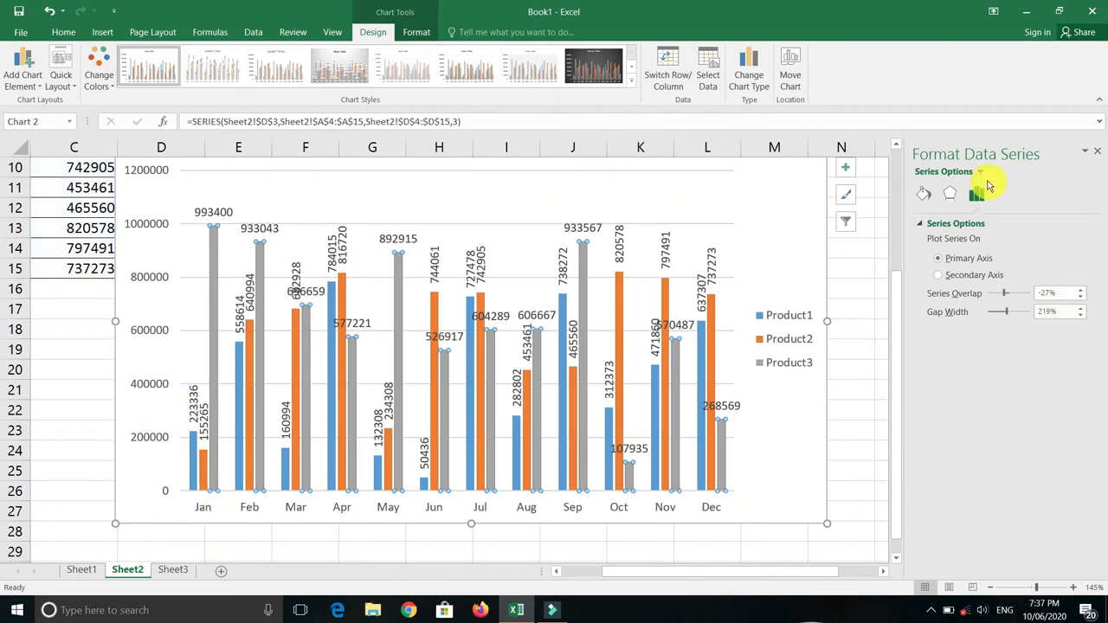
pyautogui.click(1096, 151)
pyautogui.click(844, 167)
pyautogui.click(954, 225)
pyautogui.click(1003, 309)
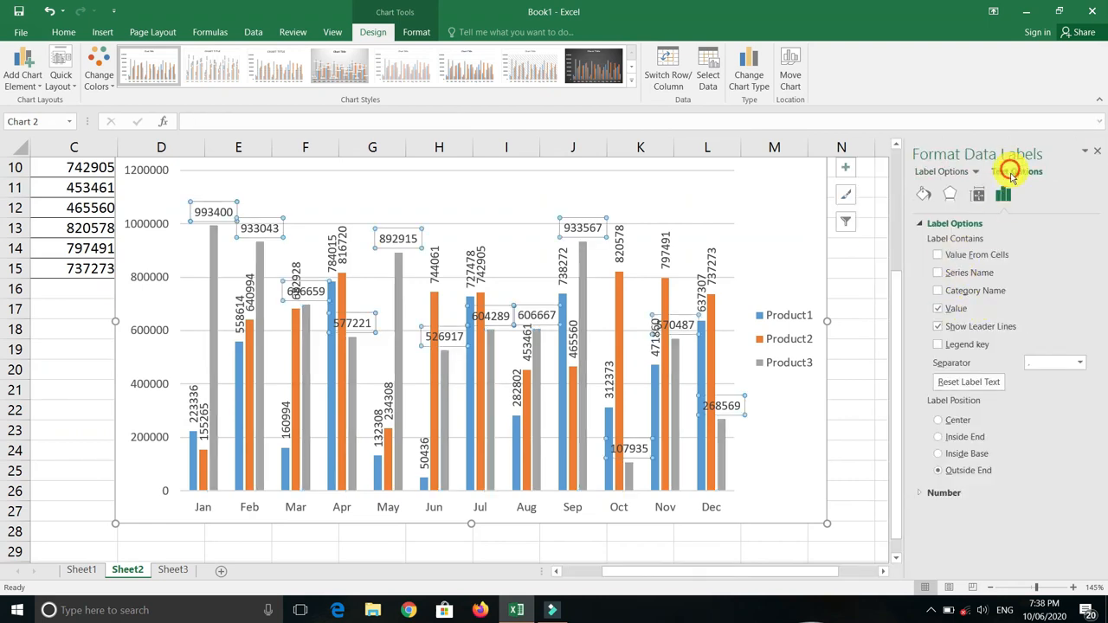
pyautogui.click(1011, 175)
pyautogui.click(1080, 261)
pyautogui.click(1043, 372)
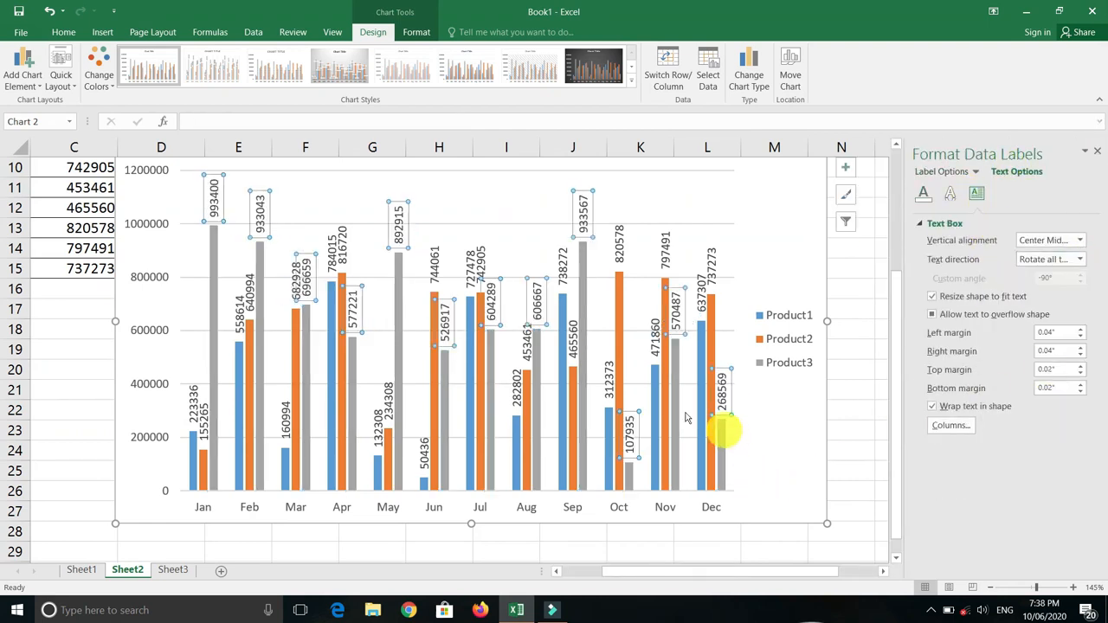
pyautogui.click(78, 453)
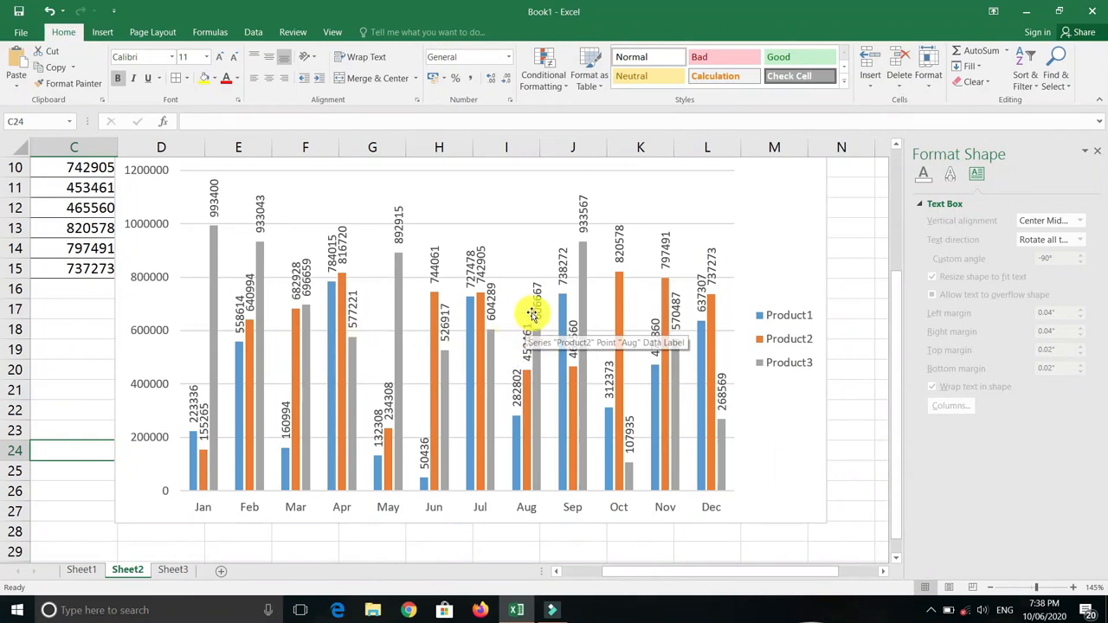
# - Try a data table beneath the Annual Sale Report chart, remove it again, and deselect the chart
pyautogui.scroll(-2, 531, 314)
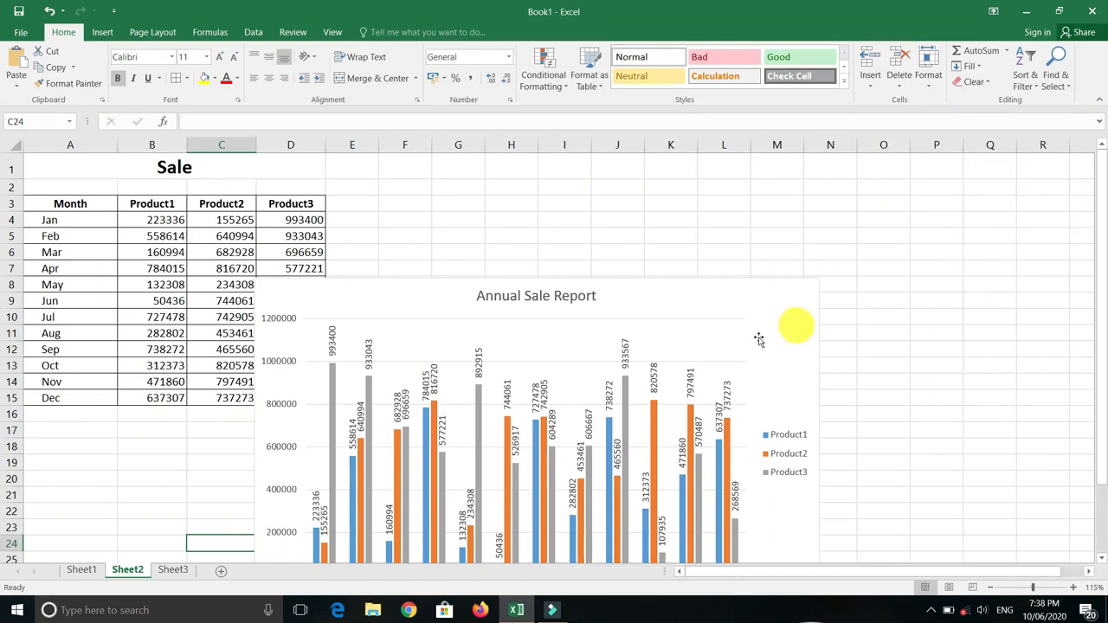
pyautogui.scroll(-2, 704, 265)
pyautogui.scroll(1, 792, 269)
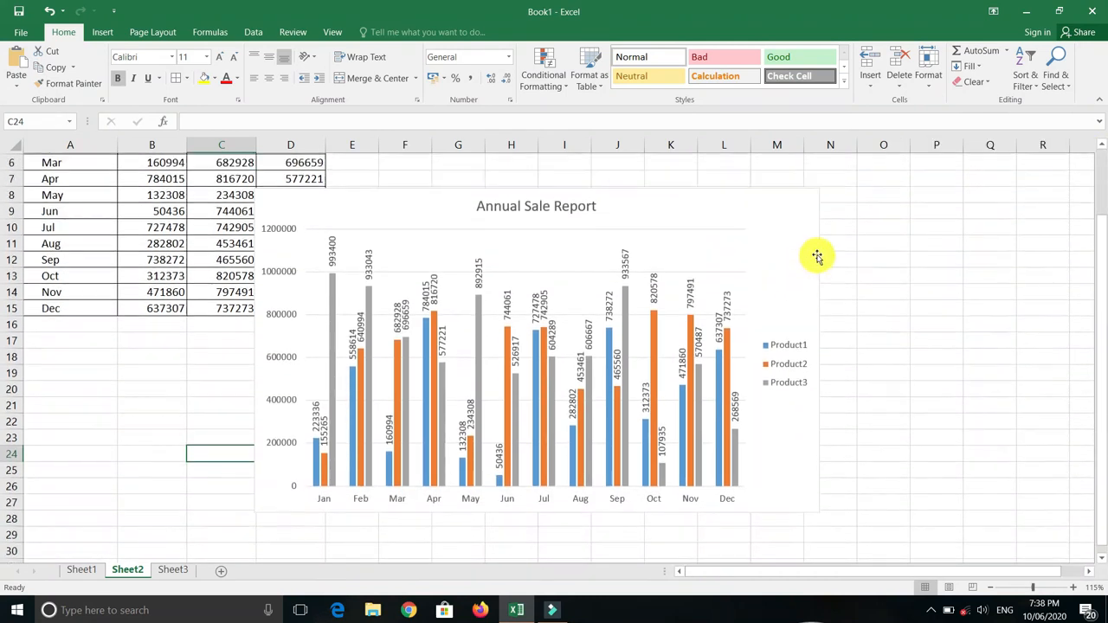
pyautogui.moveTo(586, 381); pyautogui.dragTo(577, 373)
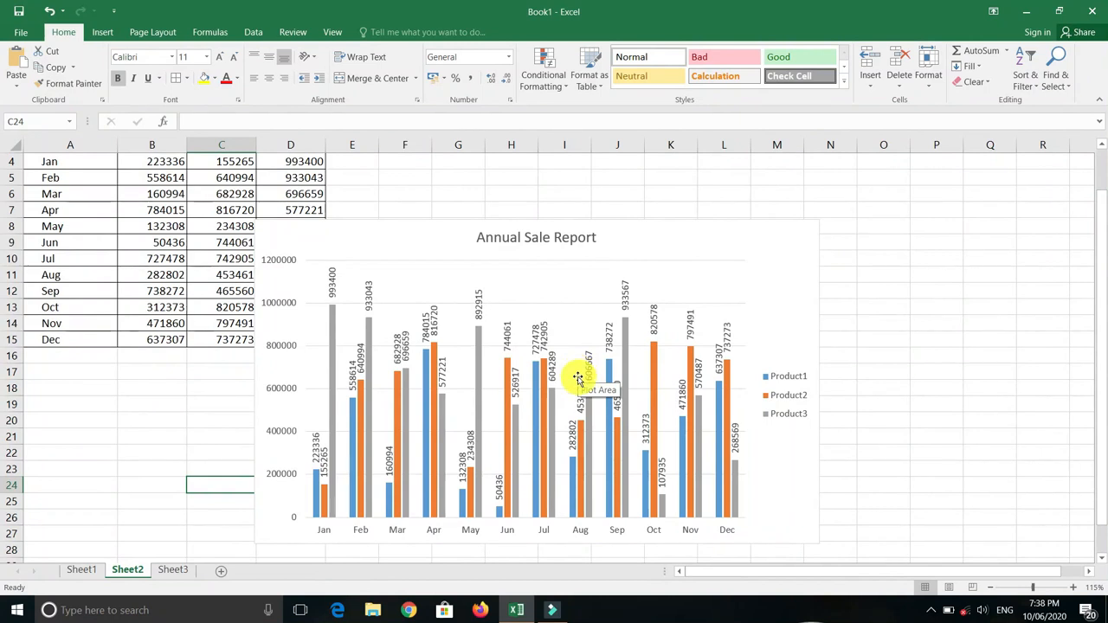
pyautogui.click(737, 241)
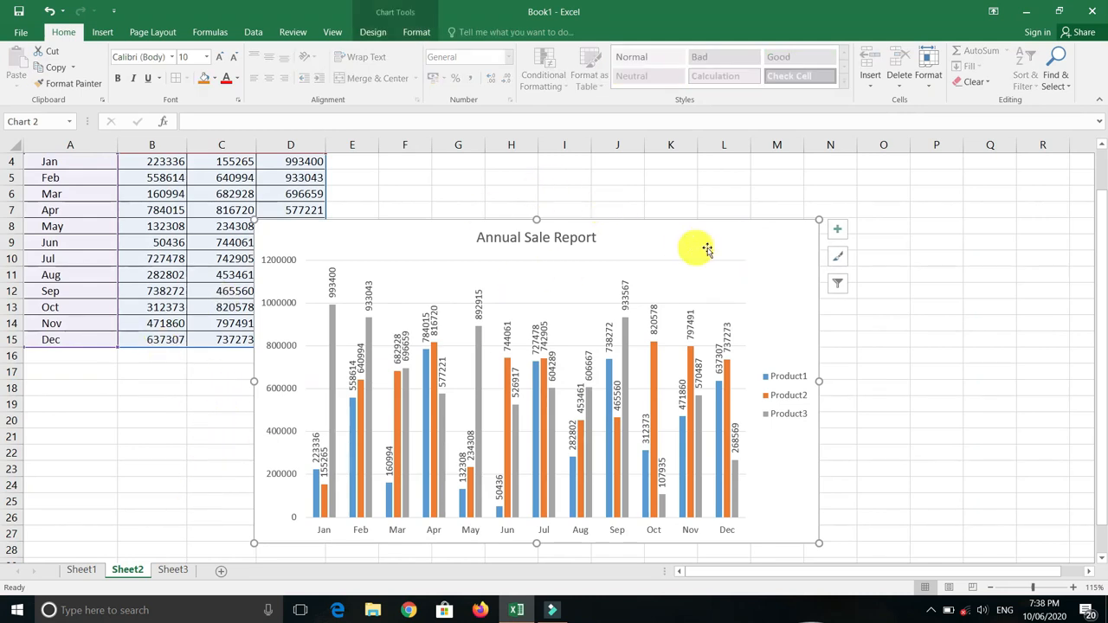
pyautogui.click(837, 232)
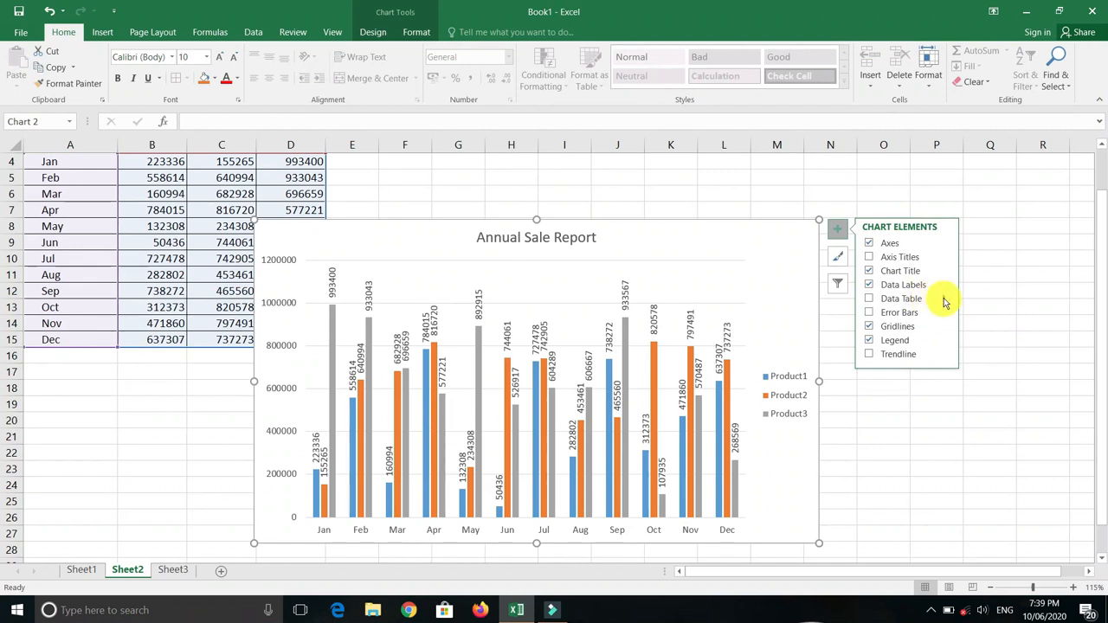
pyautogui.moveTo(943, 298)
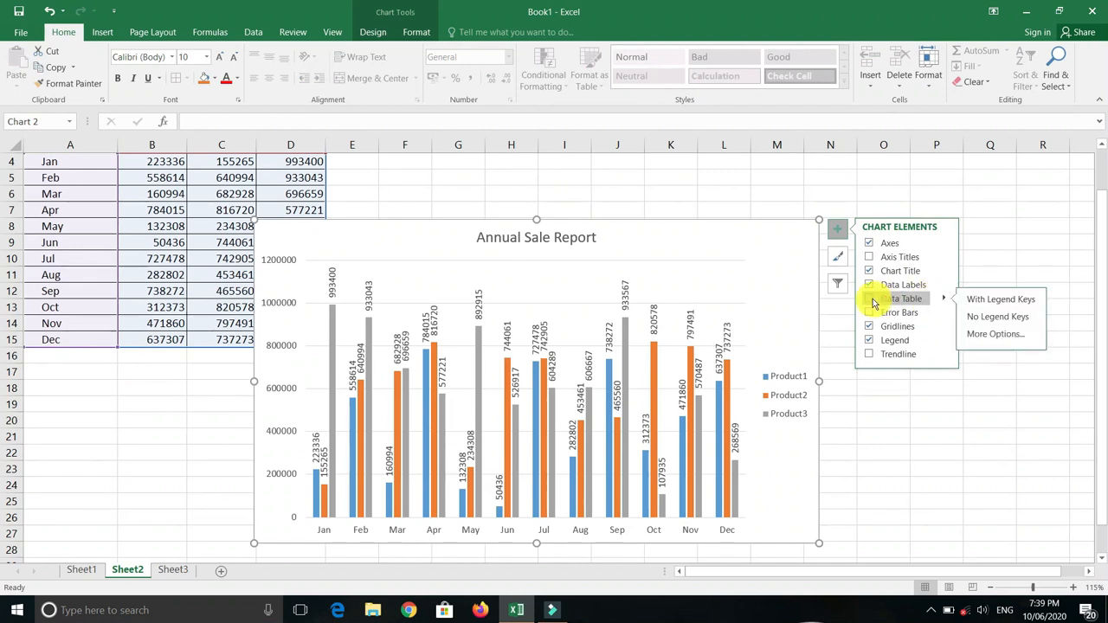
pyautogui.click(871, 300)
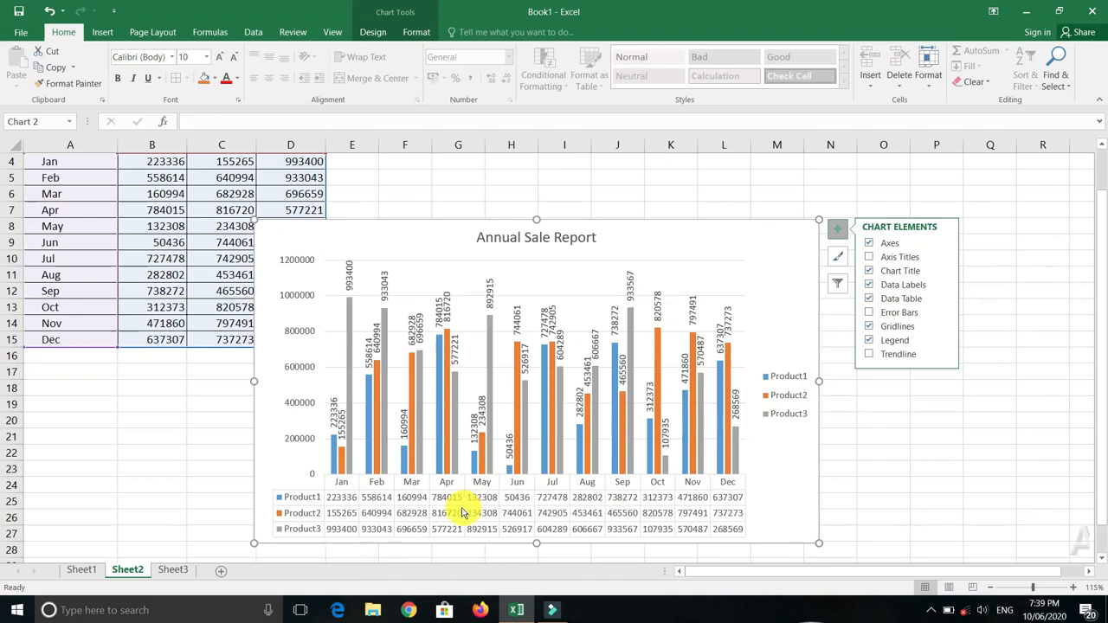
pyautogui.click(869, 300)
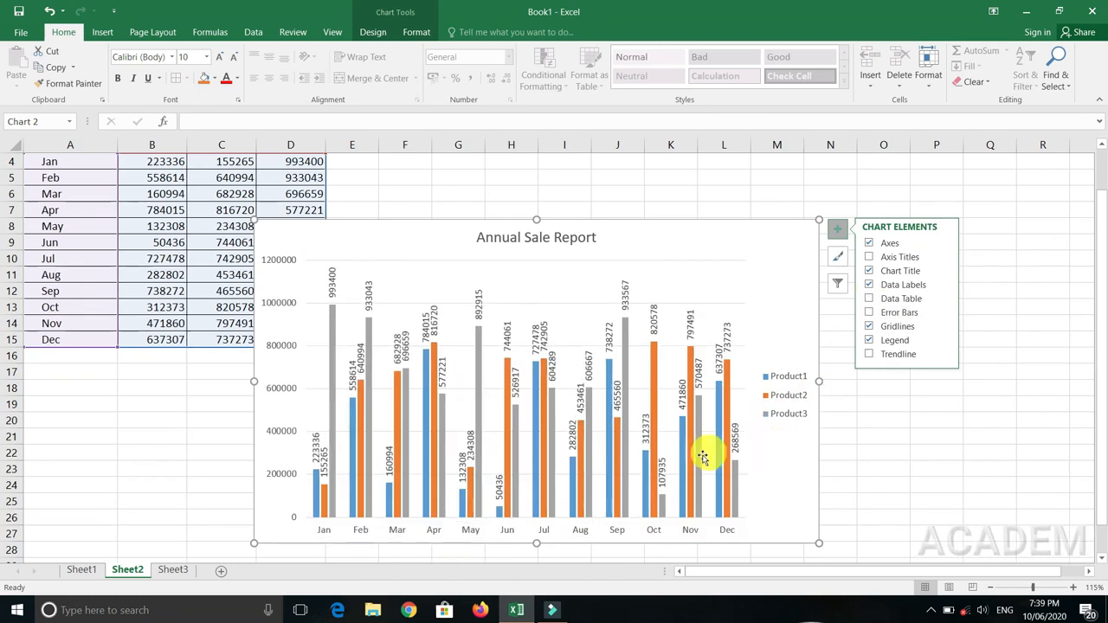
pyautogui.click(876, 432)
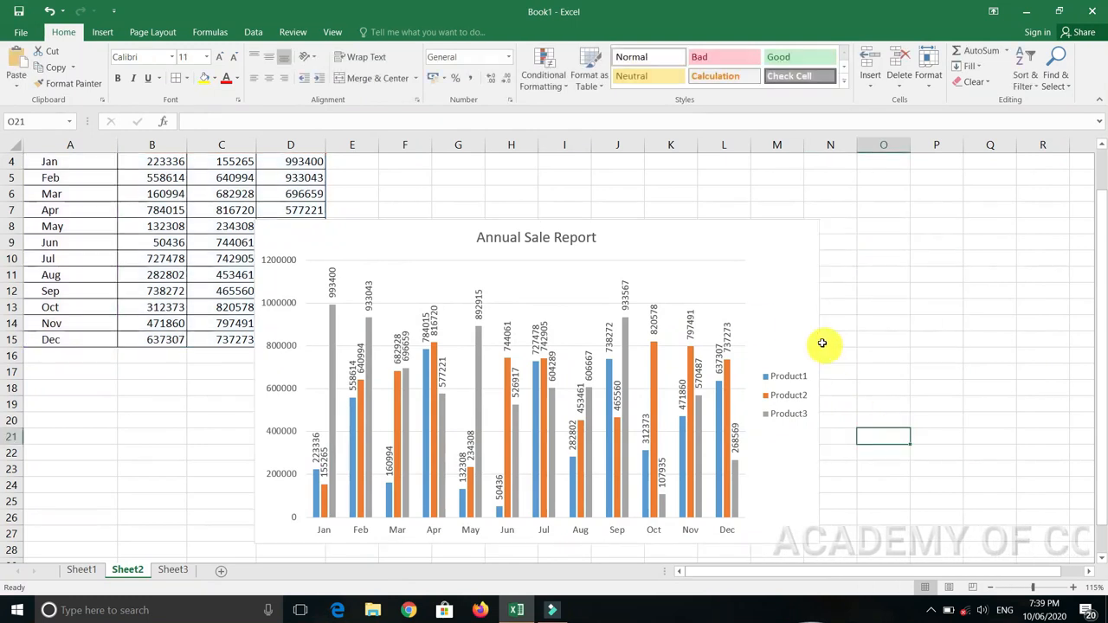
pyautogui.click(800, 246)
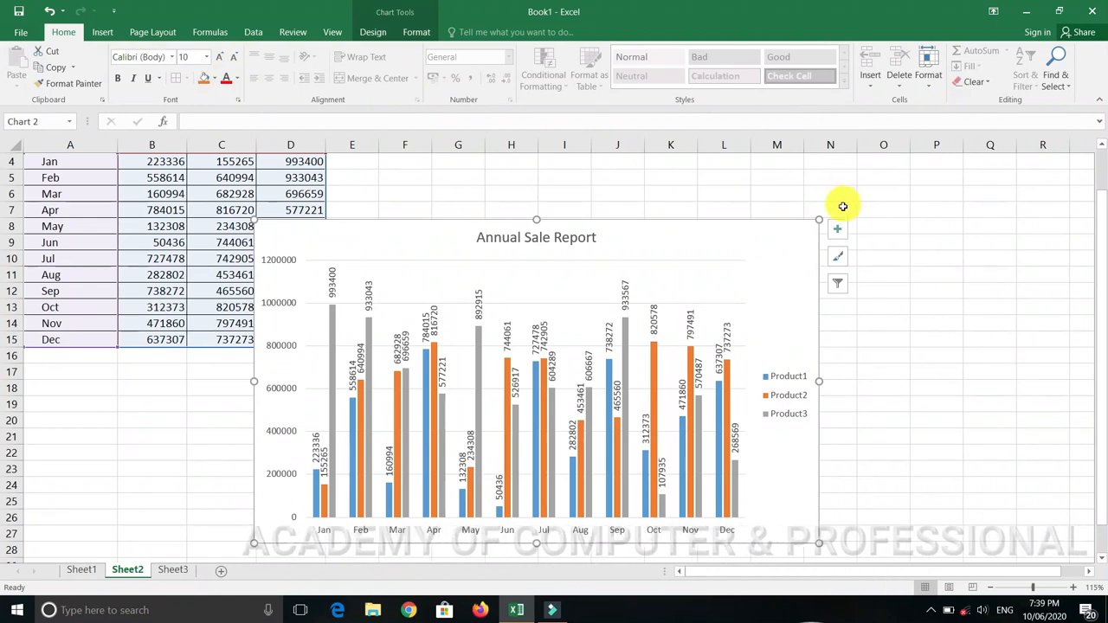
pyautogui.click(916, 241)
pyautogui.click(791, 240)
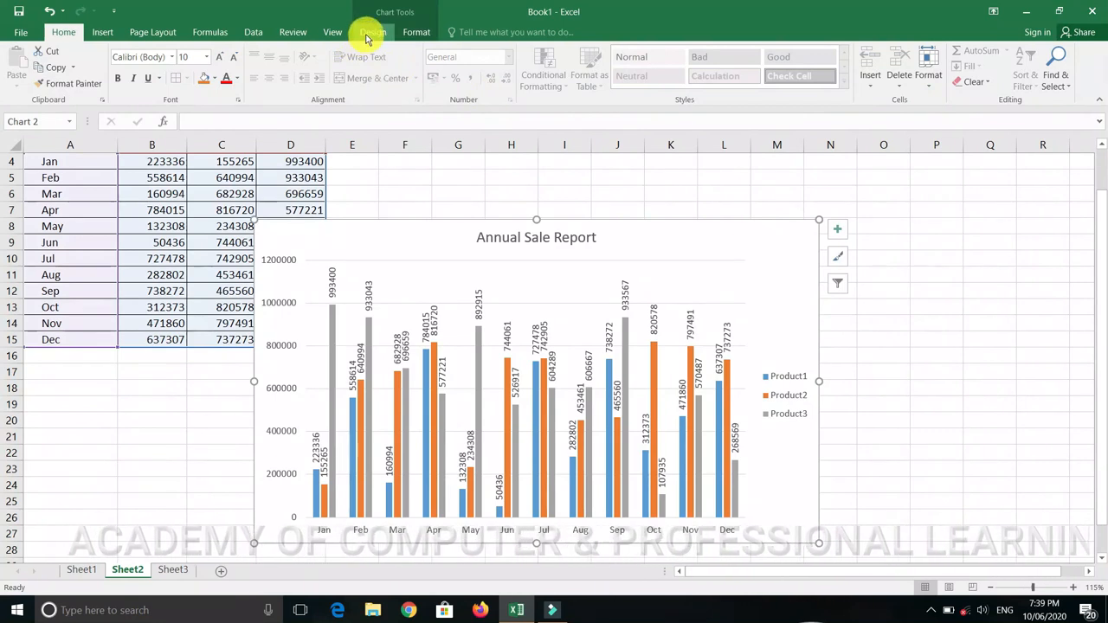
pyautogui.click(367, 33)
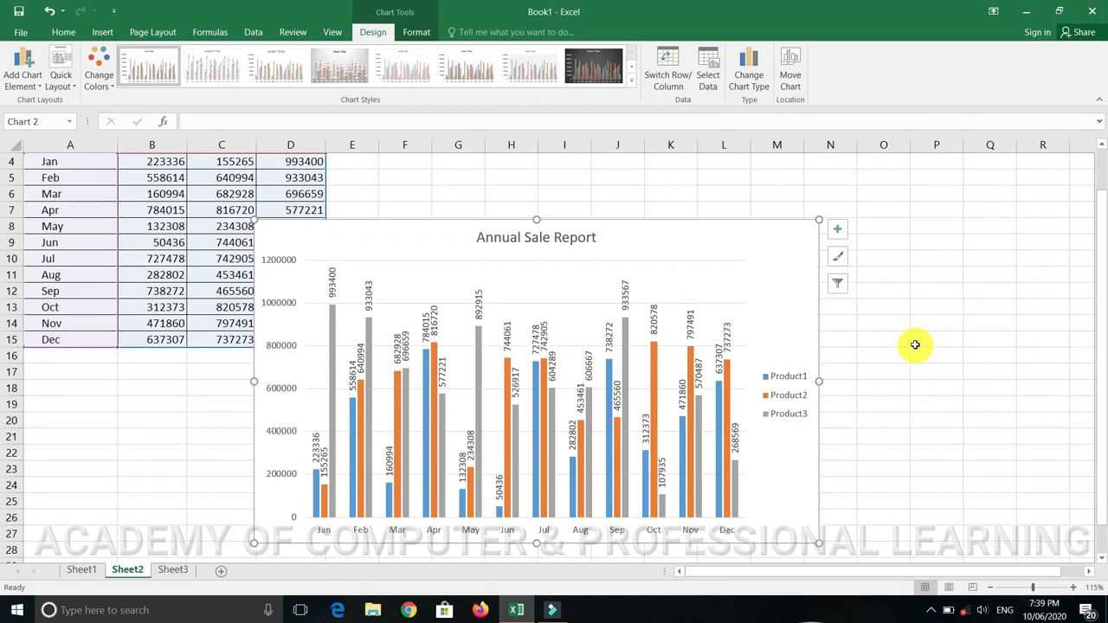
pyautogui.click(179, 485)
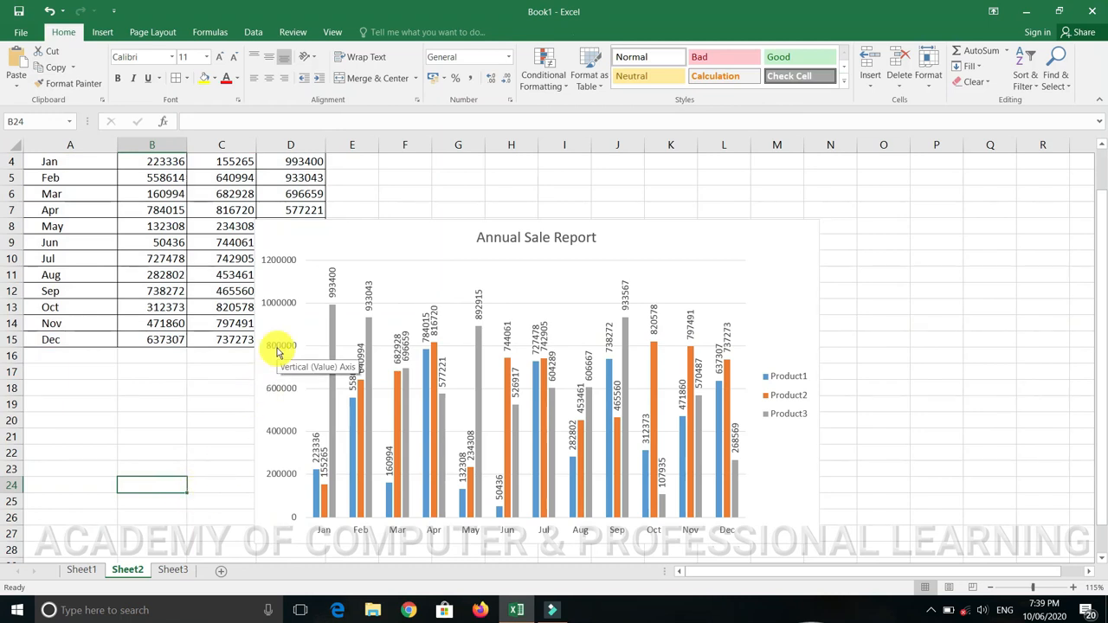
# - Open Sheet3 and examine its table of quarterly sales, from Jan - Mar to Oct- Dec, leaving a table cell selected
pyautogui.click(168, 572)
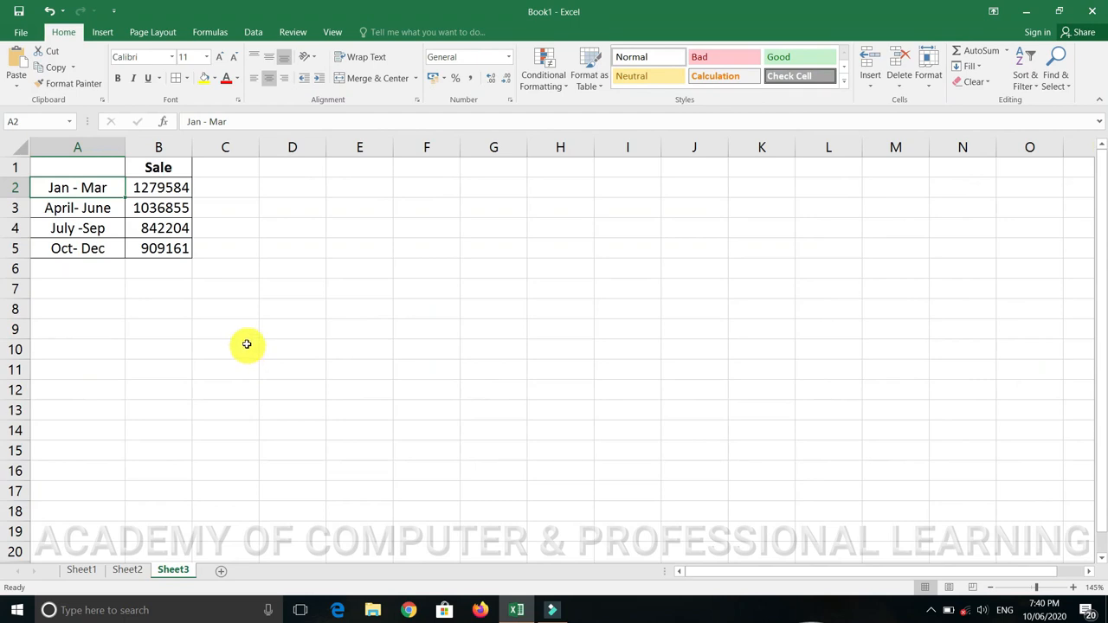
pyautogui.click(329, 327)
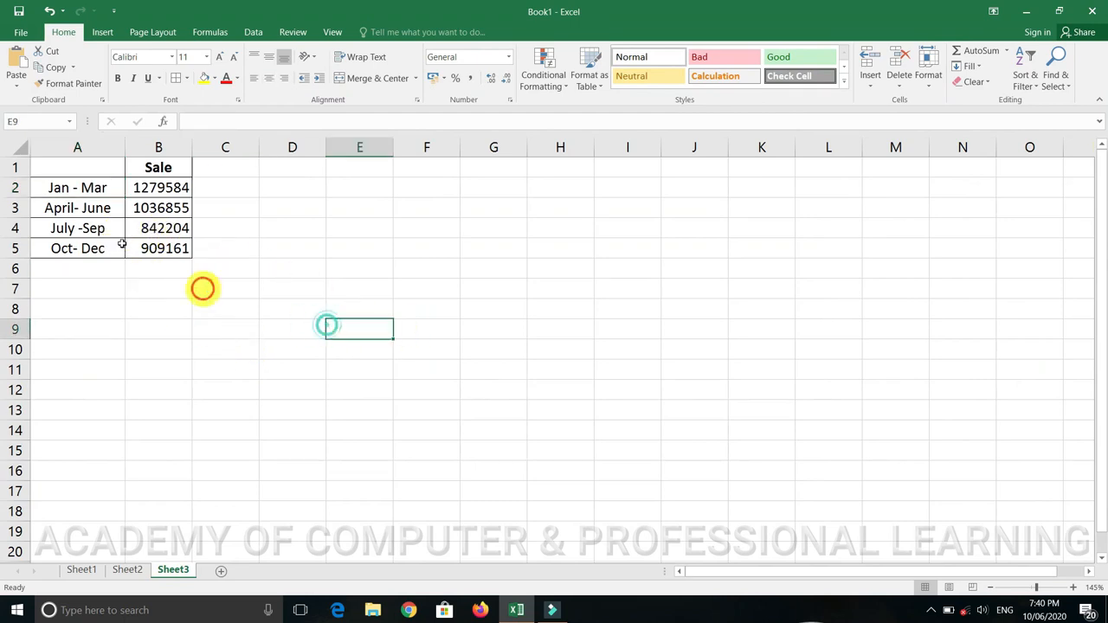
pyautogui.click(159, 169)
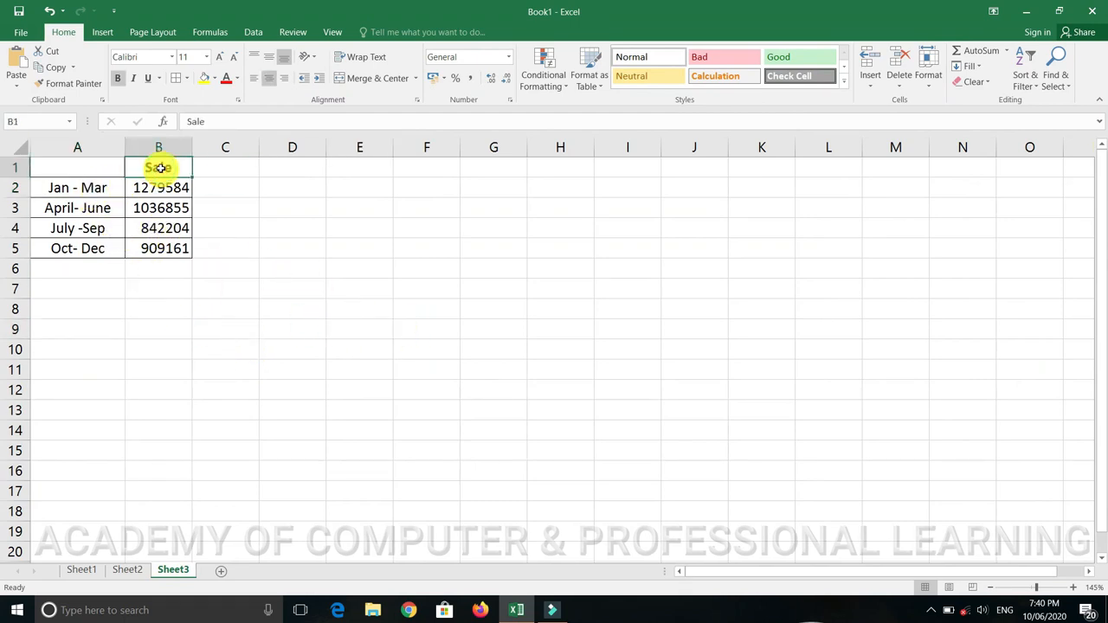
pyautogui.click(77, 188)
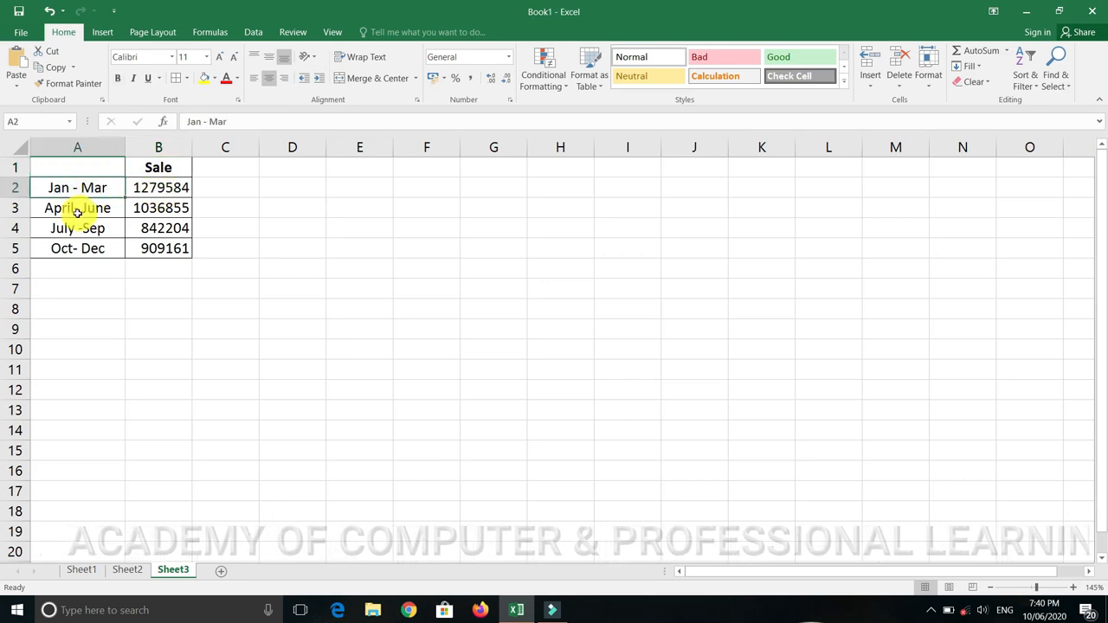
pyautogui.click(69, 211)
pyautogui.click(141, 207)
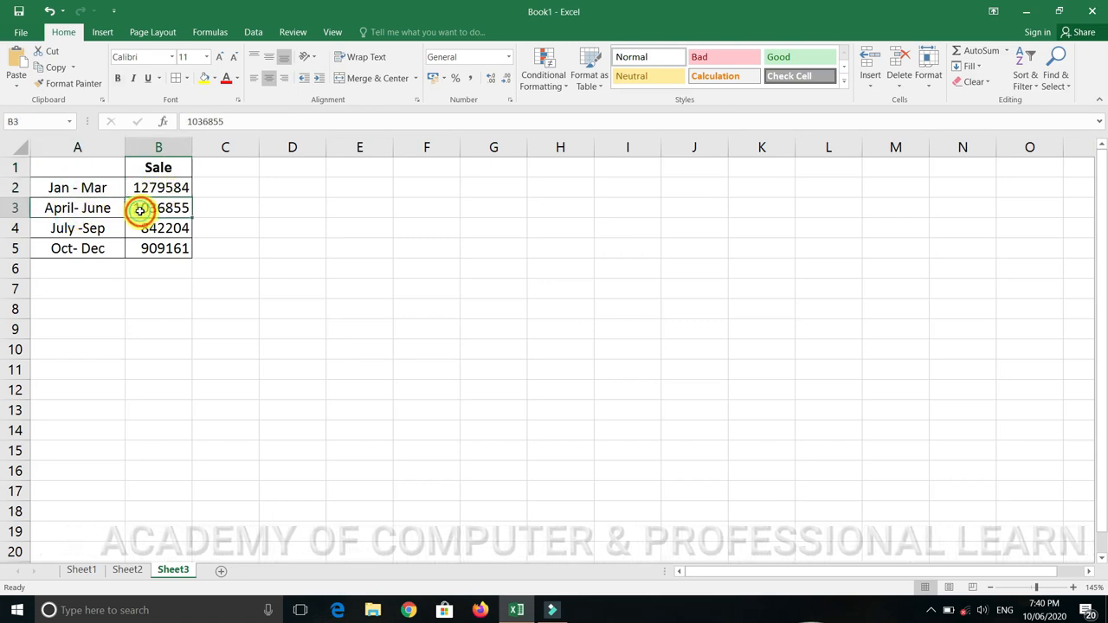
pyautogui.click(64, 230)
pyautogui.click(128, 232)
pyautogui.click(74, 247)
pyautogui.click(152, 246)
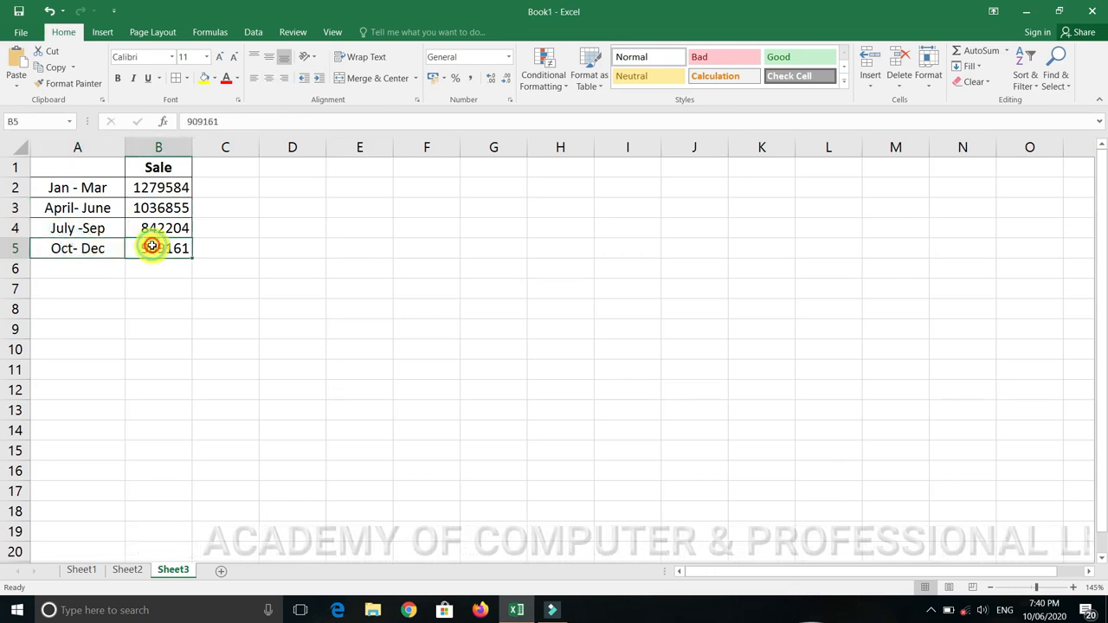
pyautogui.click(97, 209)
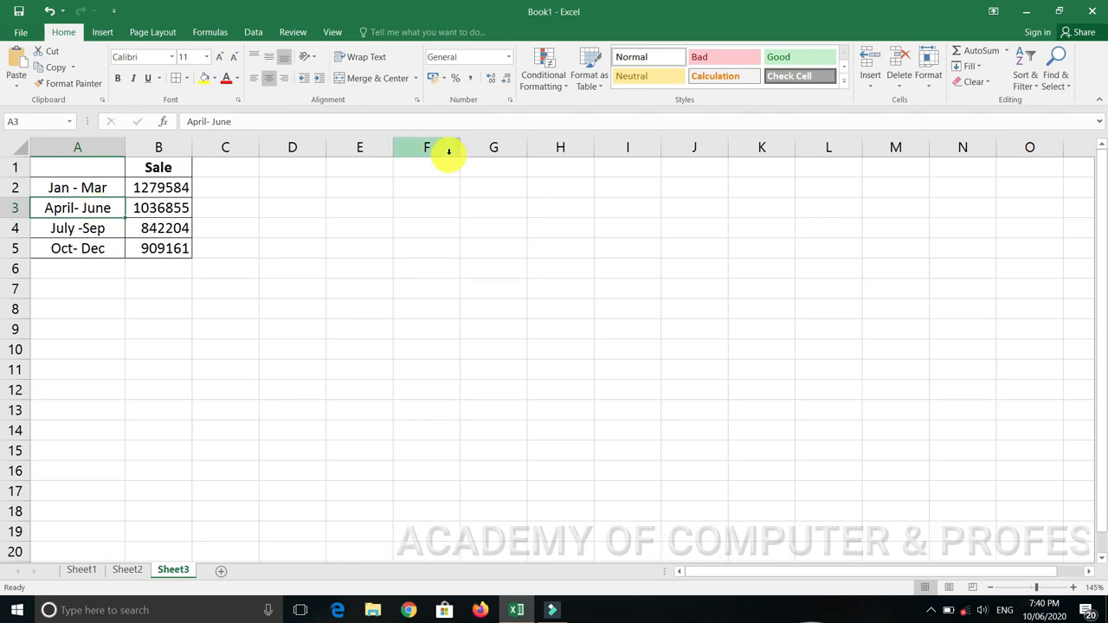
pyautogui.click(100, 32)
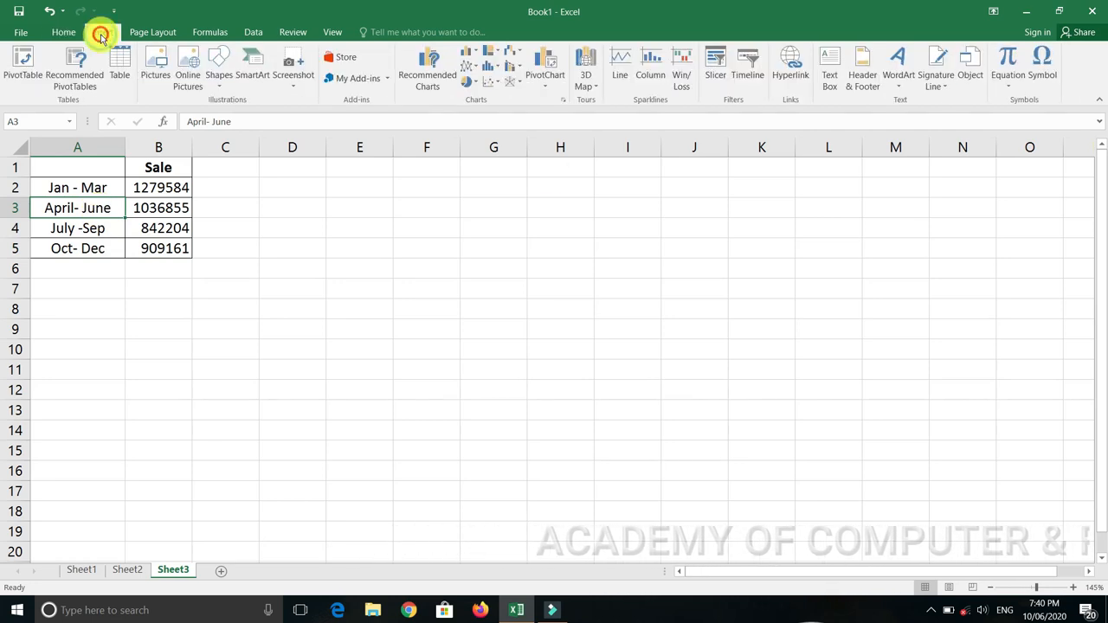
pyautogui.click(435, 87)
pyautogui.click(434, 114)
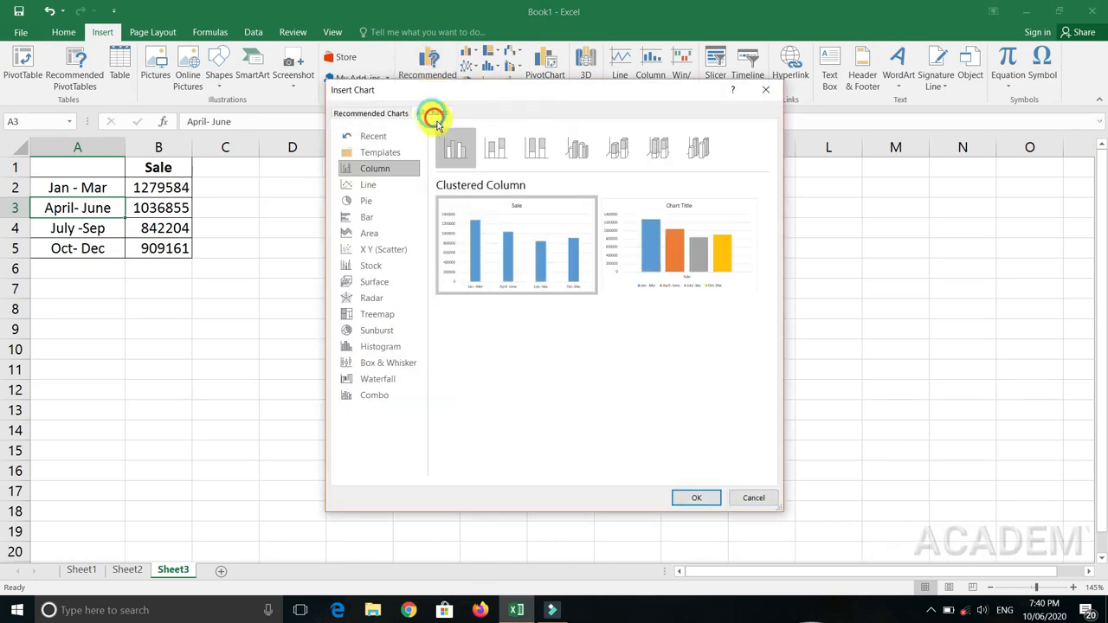
pyautogui.click(753, 501)
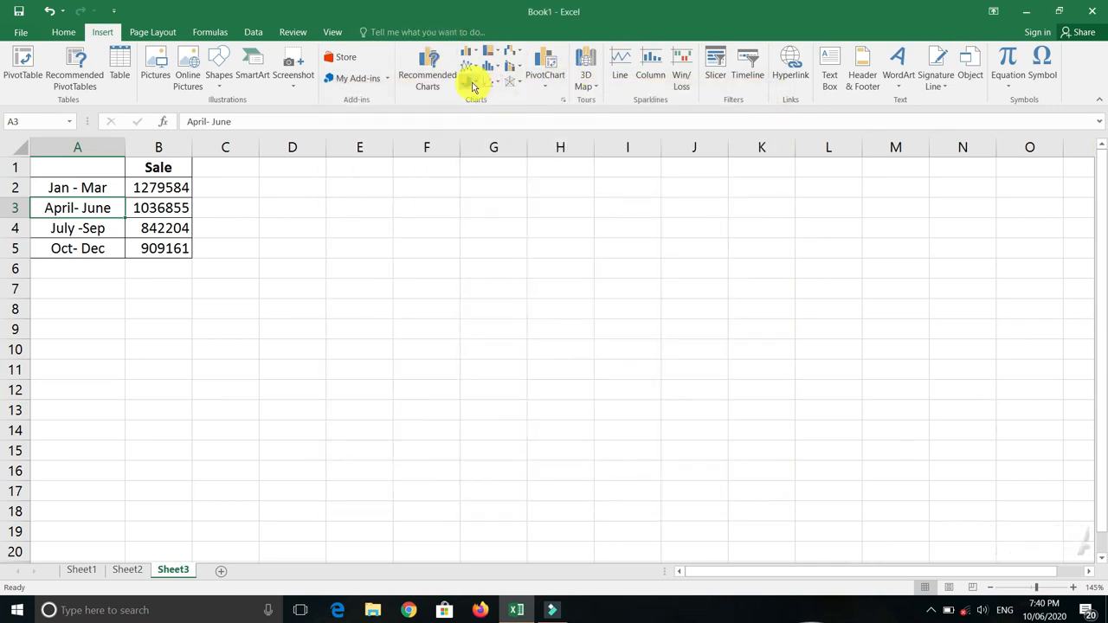
# - Insert a 3-D pie chart of the quarterly sales table and deselect the chart
pyautogui.click(473, 83)
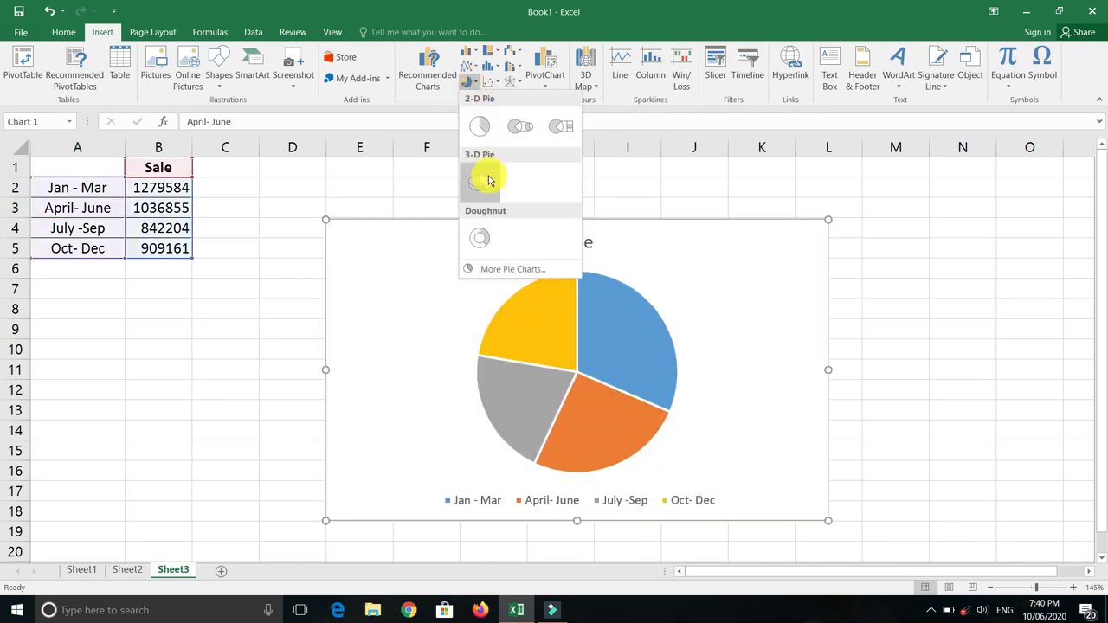
pyautogui.click(484, 185)
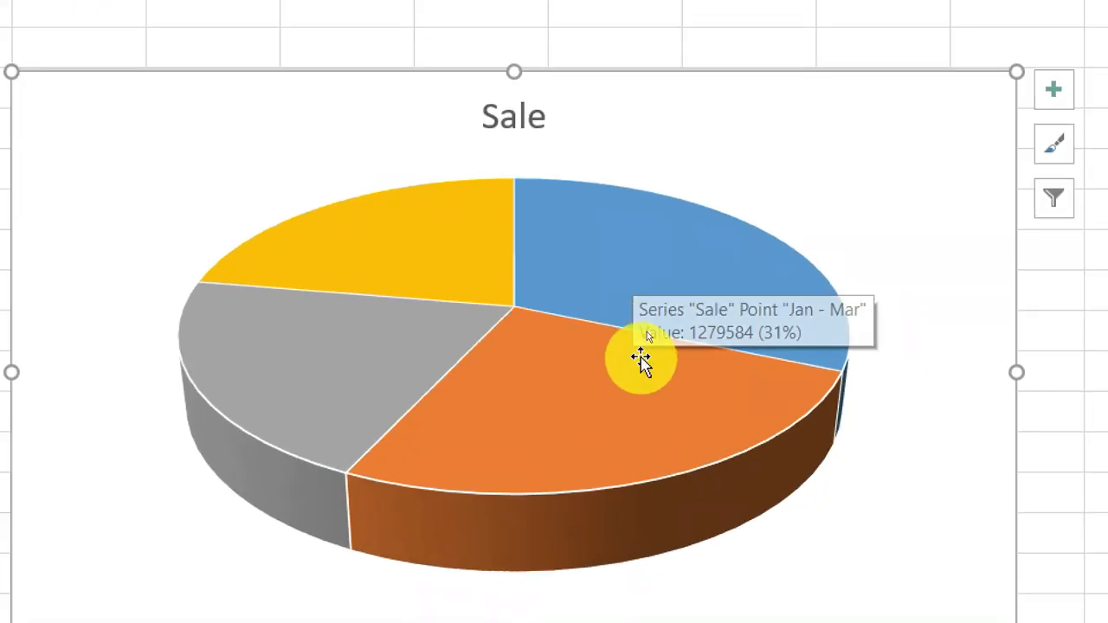
pyautogui.moveTo(651, 316)
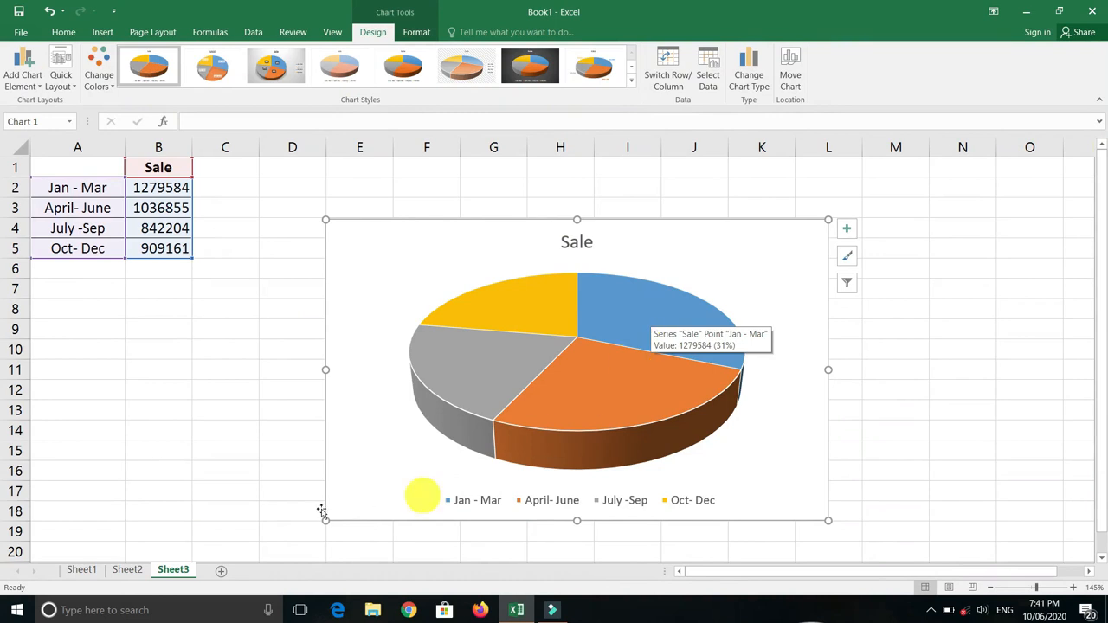
pyautogui.click(230, 404)
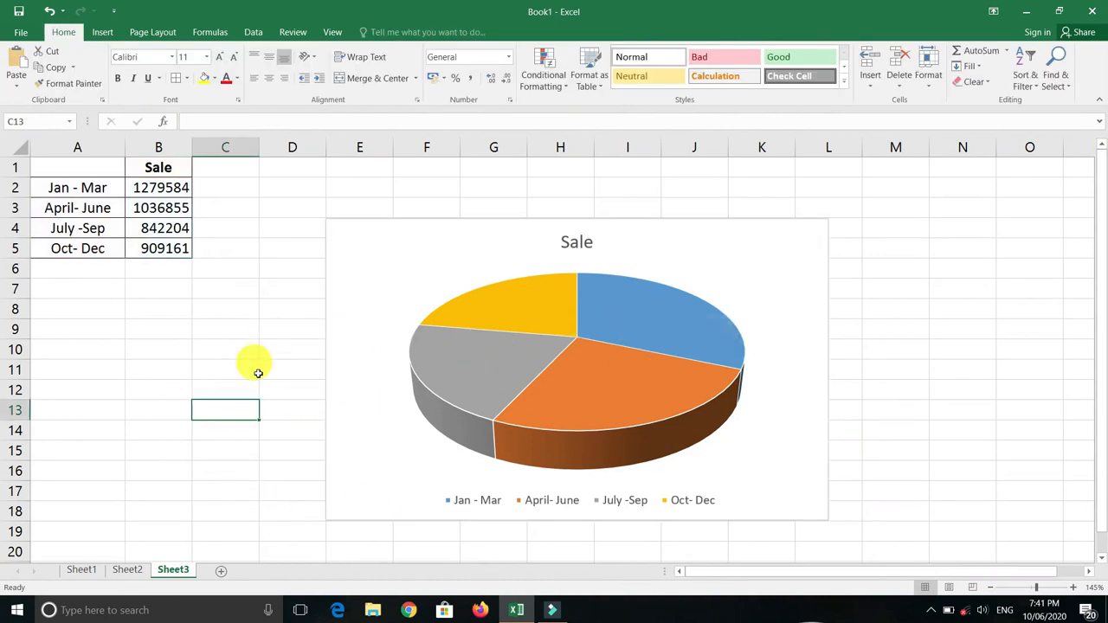
# - Add data labels to the Sale pie chart
pyautogui.click(749, 235)
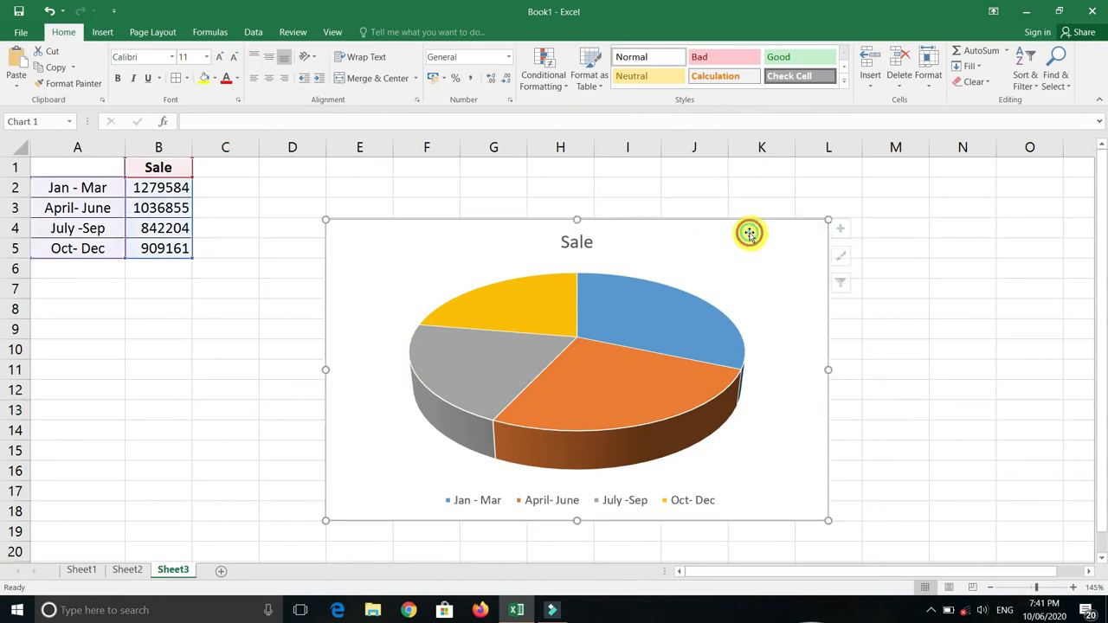
pyautogui.click(847, 230)
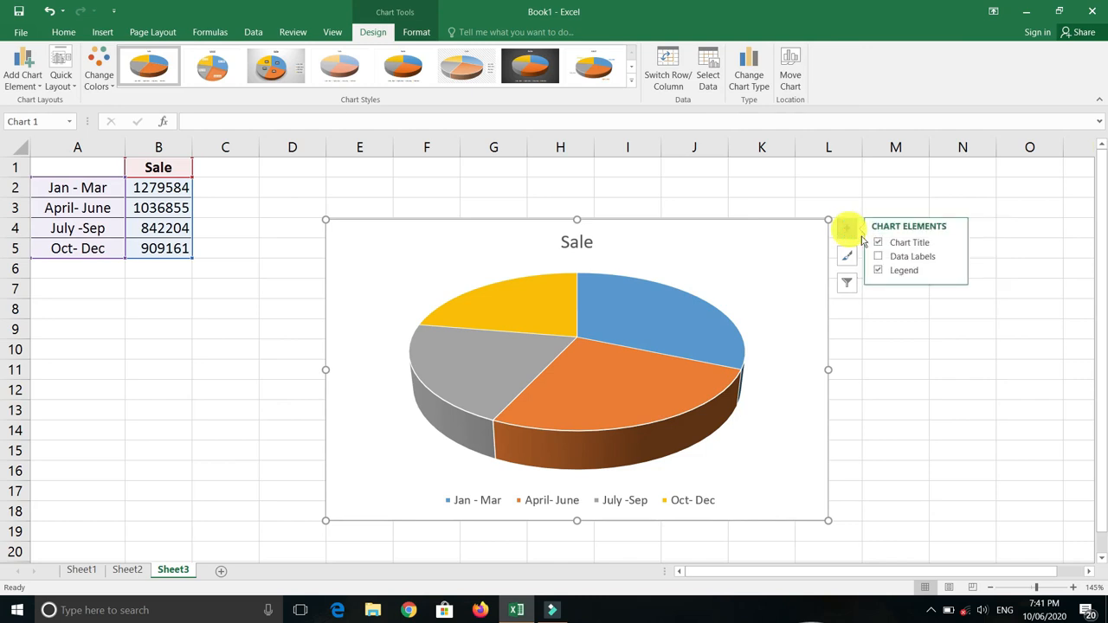
pyautogui.click(878, 257)
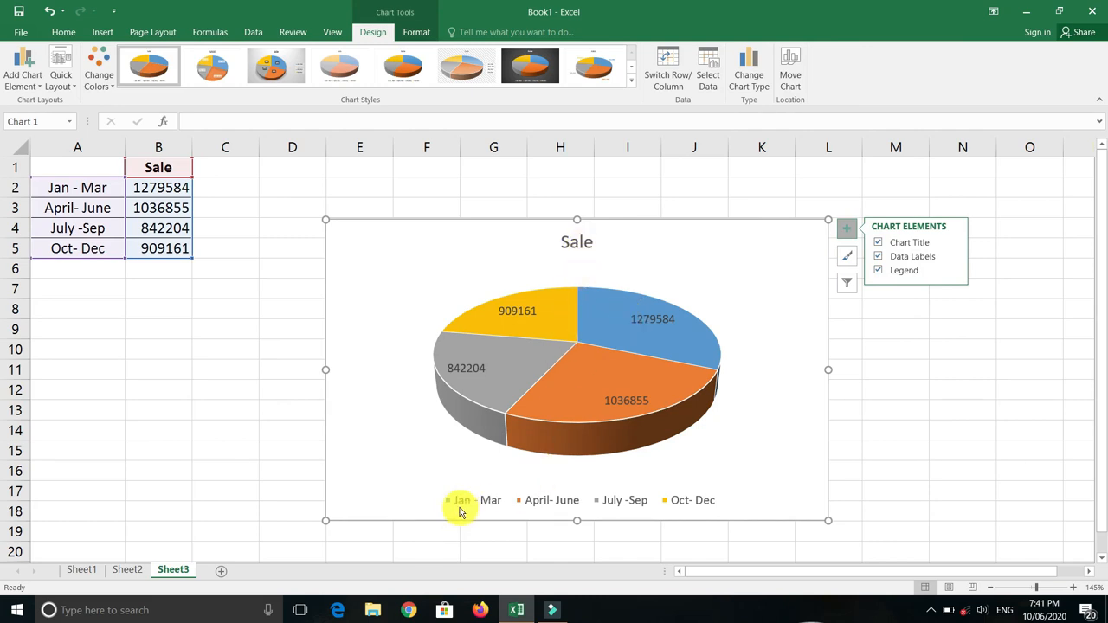
pyautogui.moveTo(652, 332)
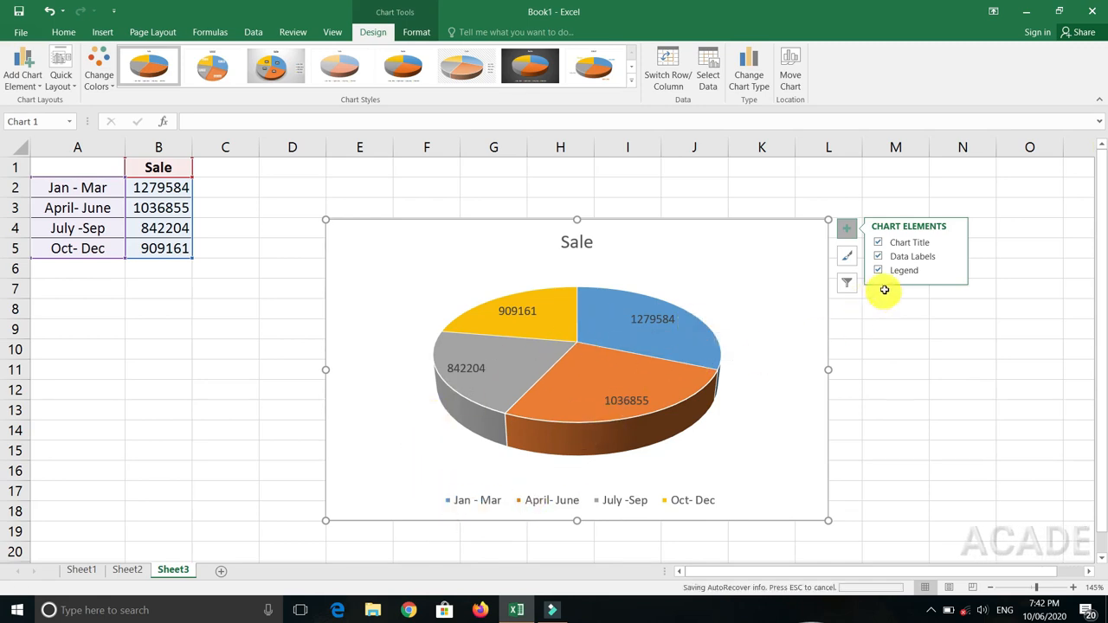
# - Set the pie chart's data labels to also contain Category Name and Percentage, close the label formatting options, and deselect the chart
pyautogui.click(955, 258)
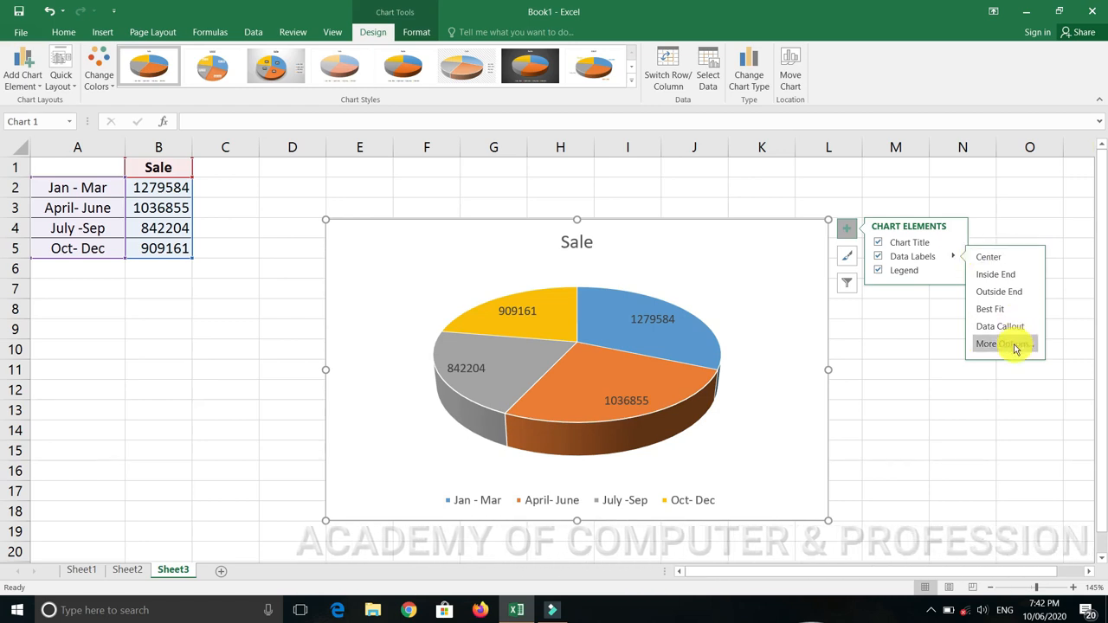
pyautogui.click(982, 368)
pyautogui.doubleClick(608, 385)
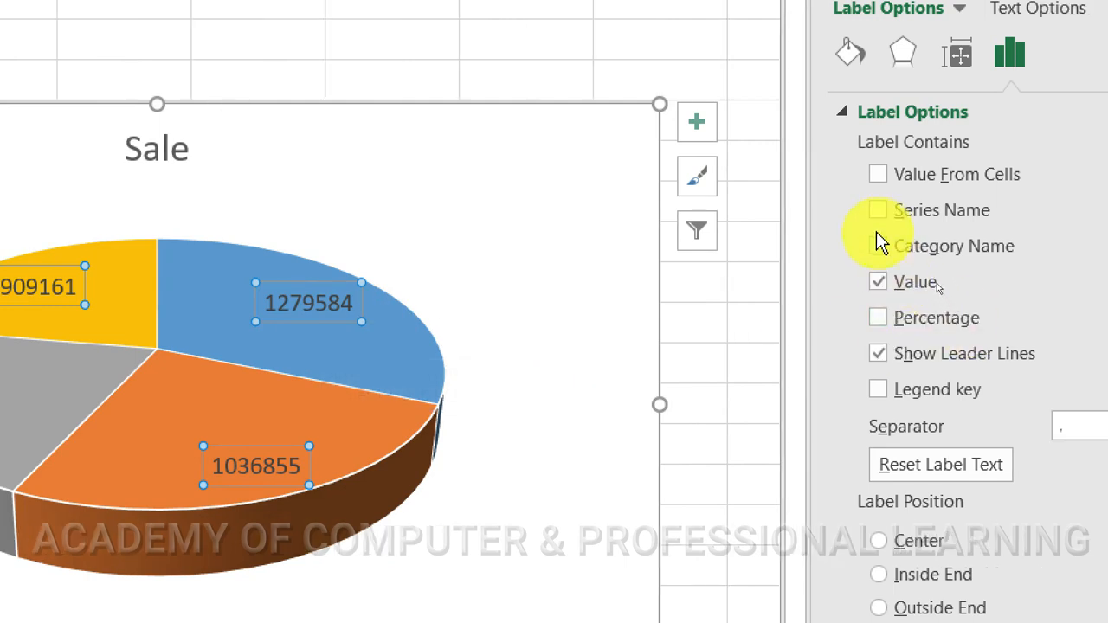
pyautogui.click(880, 248)
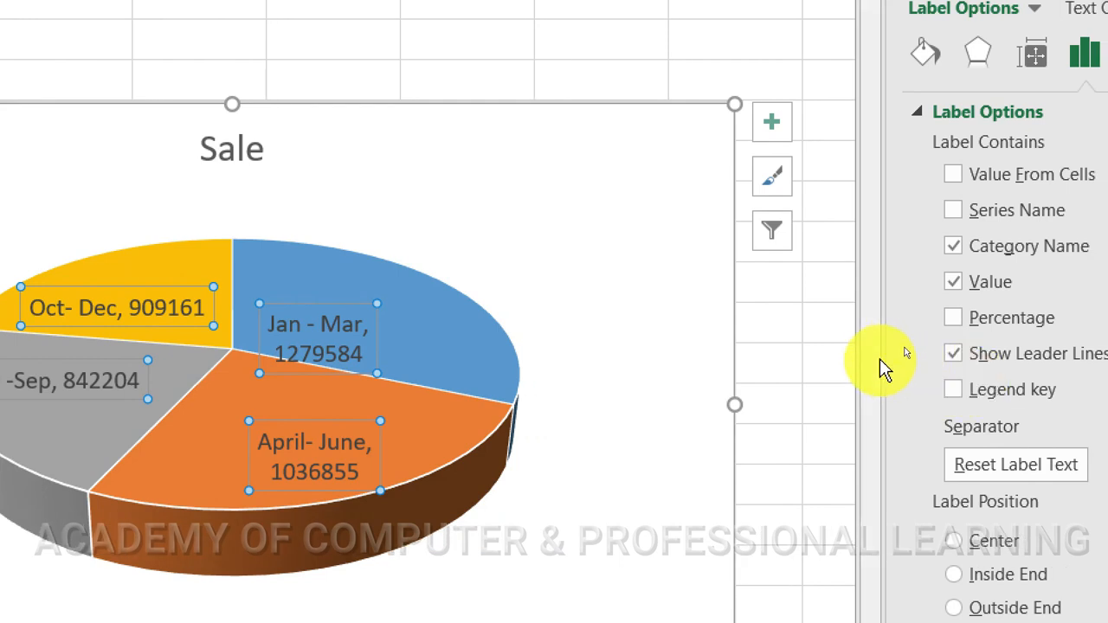
pyautogui.click(952, 319)
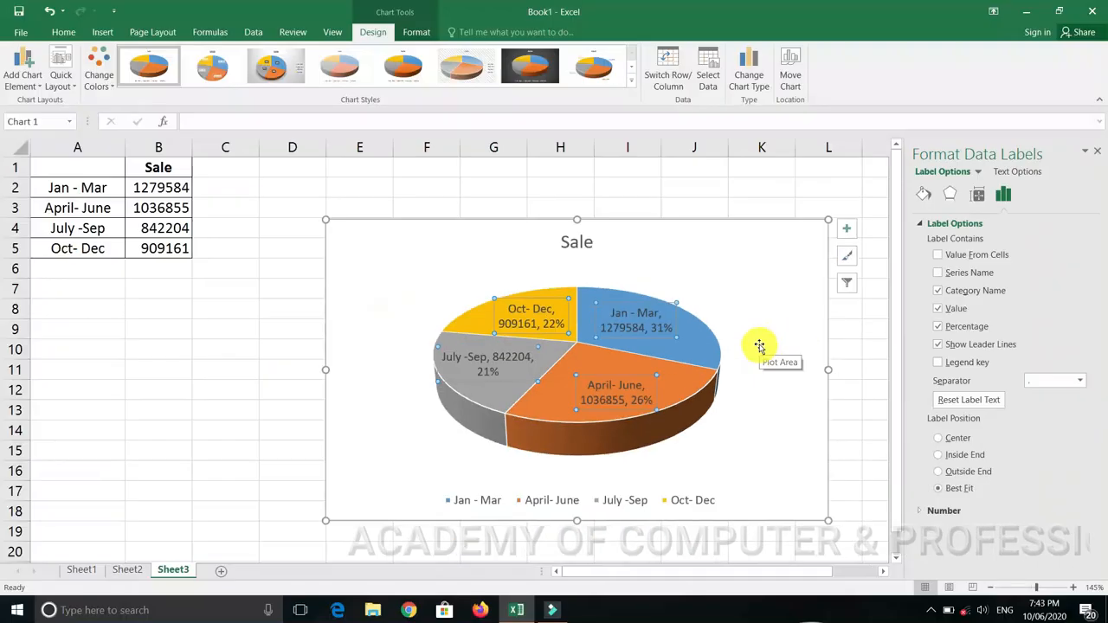
pyautogui.click(1097, 153)
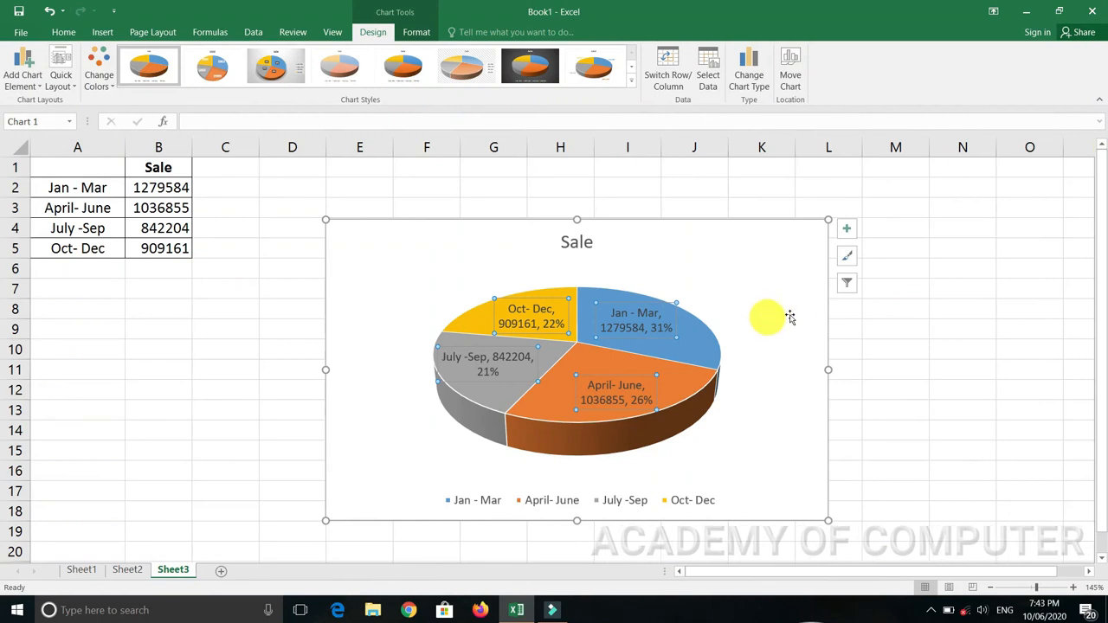
pyautogui.click(863, 341)
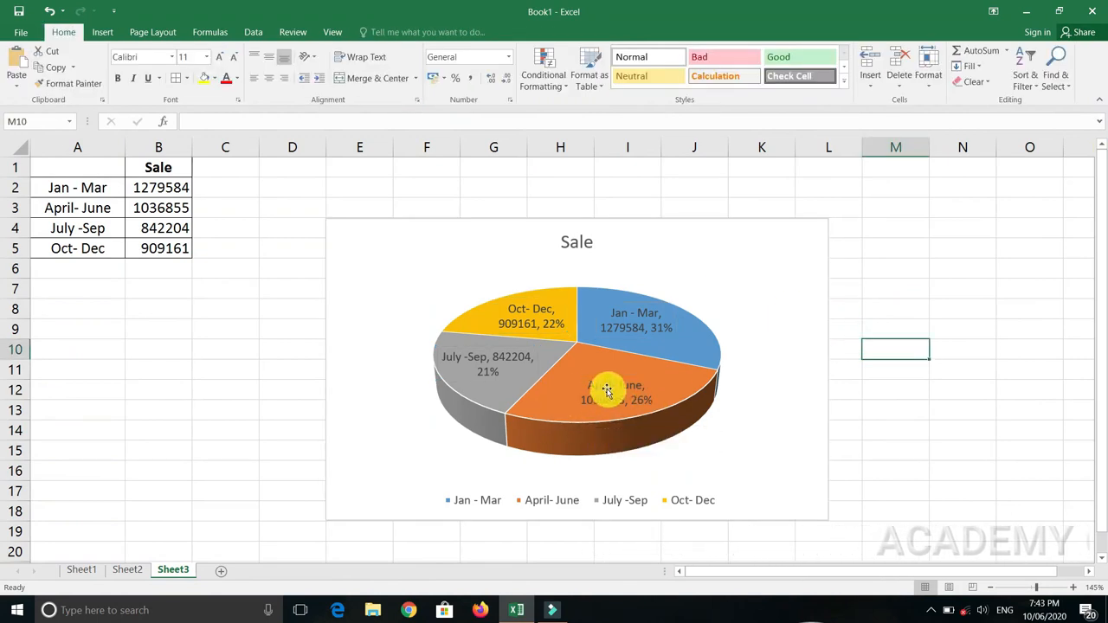
# - Move each of the four quarter labels off its slice to the outer corners around the pie, and deselect the chart
pyautogui.click(635, 321)
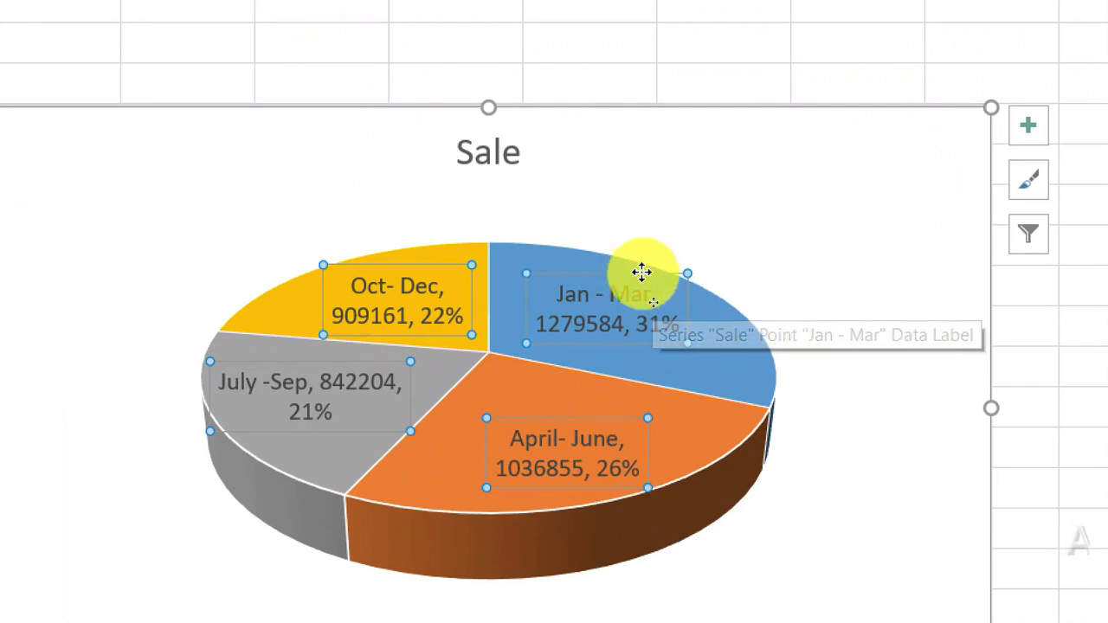
pyautogui.moveTo(641, 273); pyautogui.dragTo(895, 155)
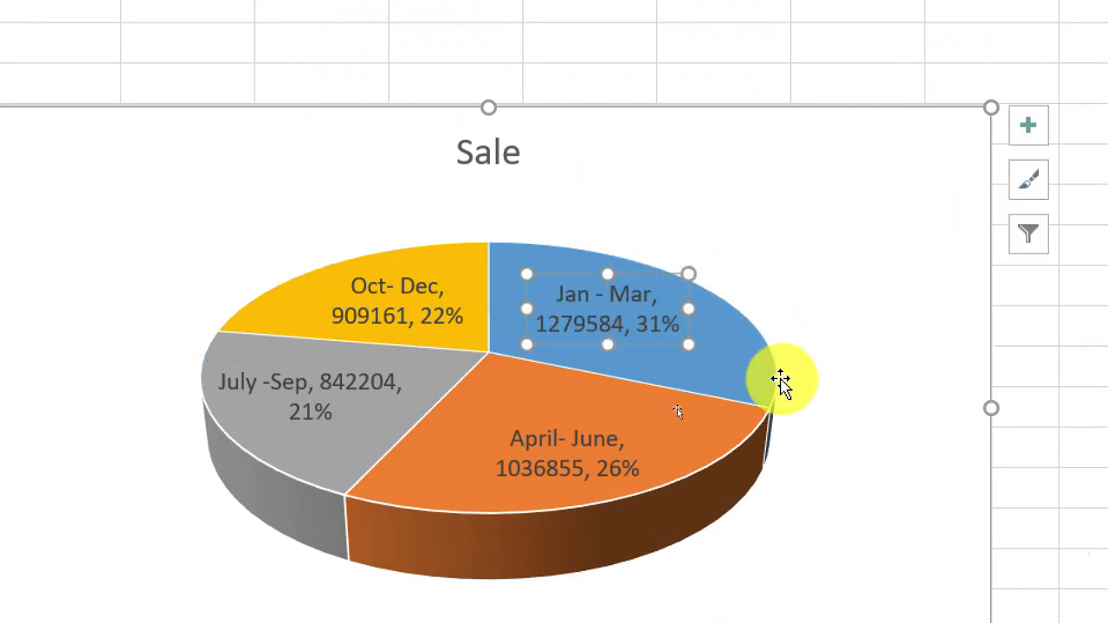
pyautogui.click(573, 426)
pyautogui.moveTo(590, 400); pyautogui.dragTo(932, 541)
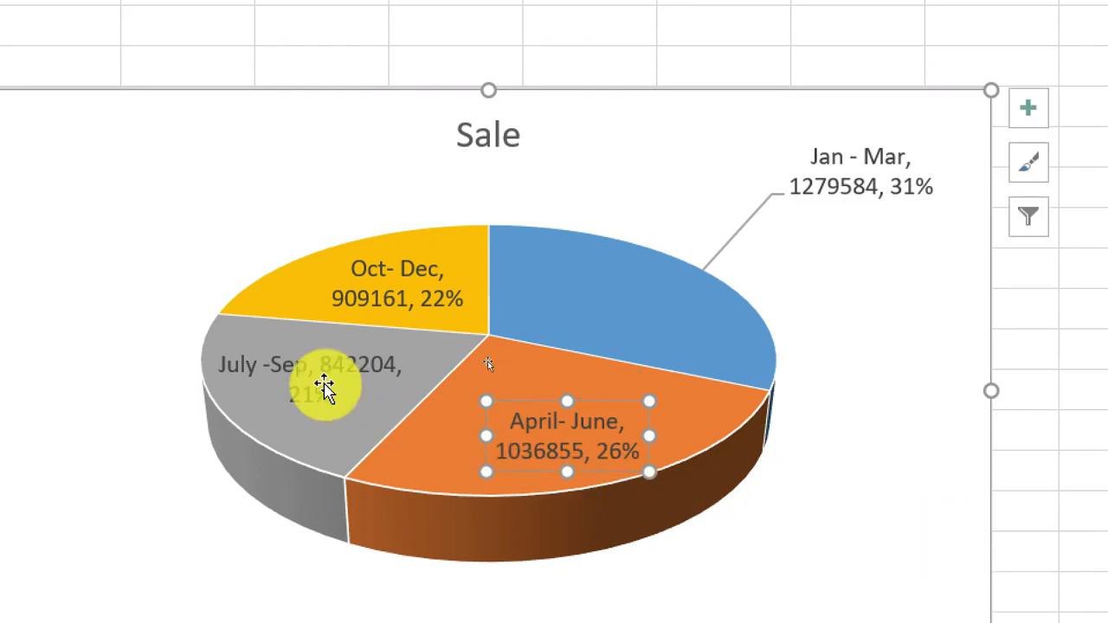
pyautogui.click(309, 373)
pyautogui.moveTo(355, 344); pyautogui.dragTo(131, 521)
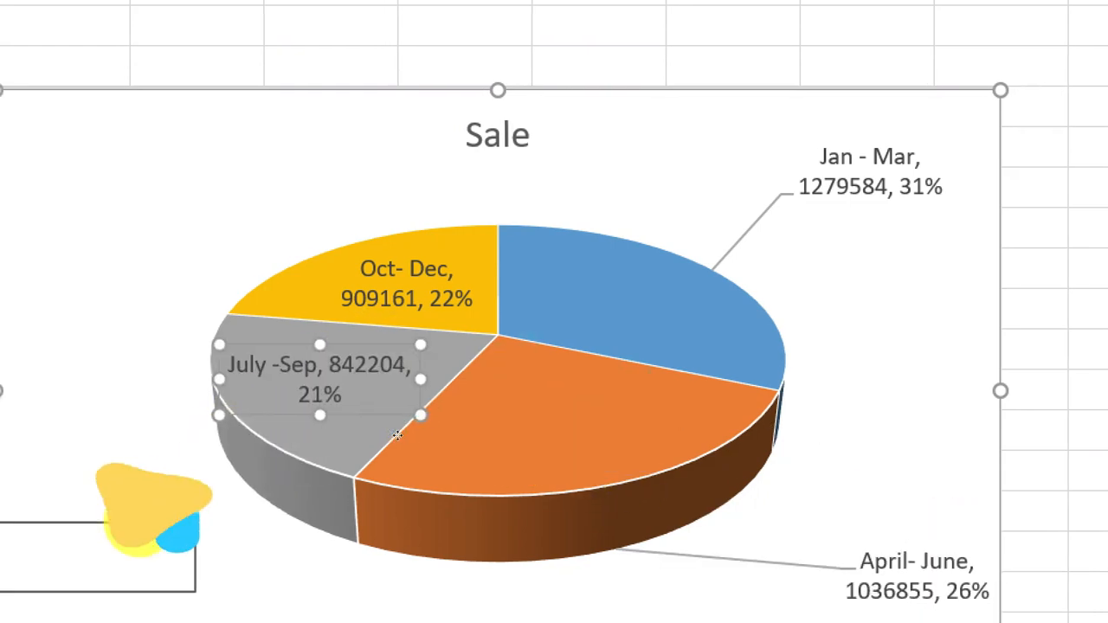
pyautogui.click(420, 260)
pyautogui.moveTo(422, 249); pyautogui.dragTo(165, 156)
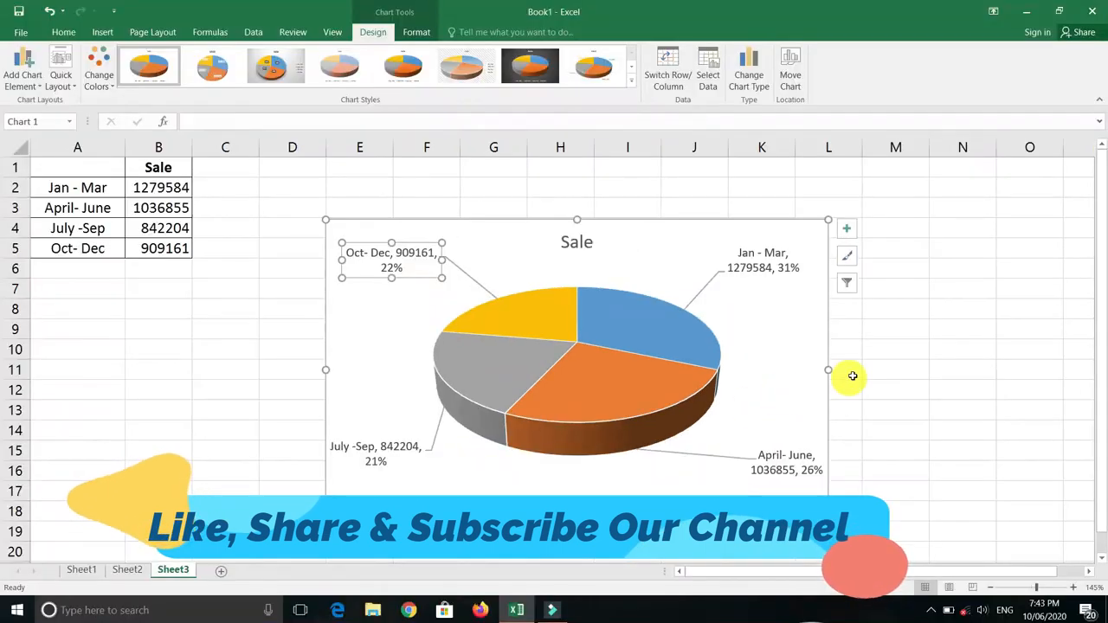
pyautogui.click(885, 373)
# - Move the pie chart leftward to span about columns B to H, slightly overlapping the sales table, and deselect it
pyautogui.click(784, 229)
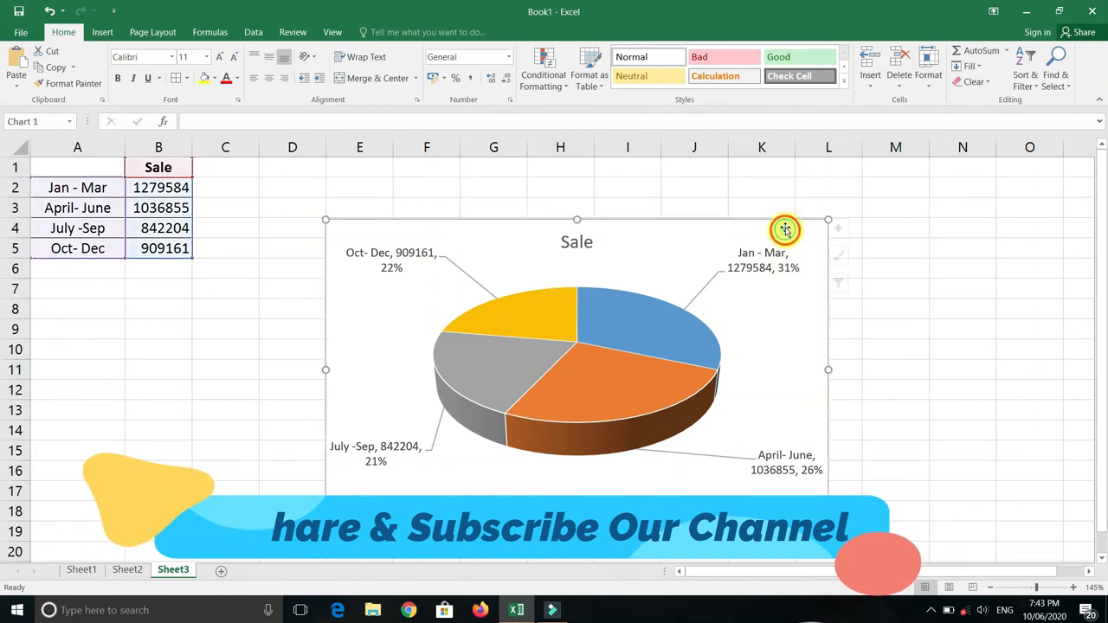
pyautogui.moveTo(784, 229); pyautogui.dragTo(625, 228)
pyautogui.click(843, 315)
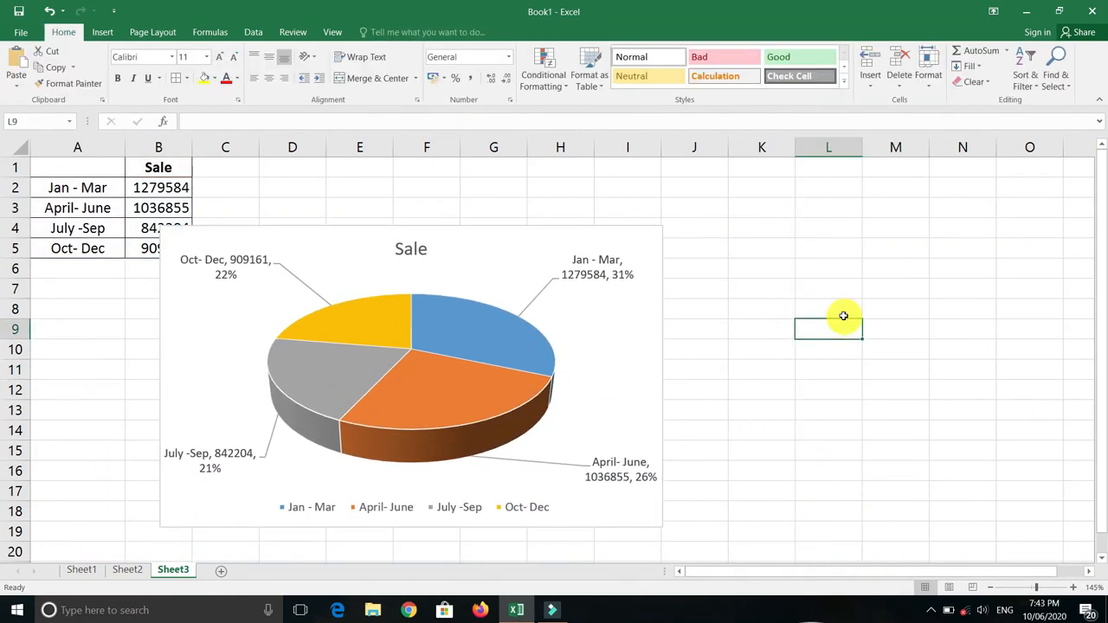
# - Review the finished column charts on Sheet1 and Sheet2, and return to the pie chart on Sheet3
pyautogui.click(82, 569)
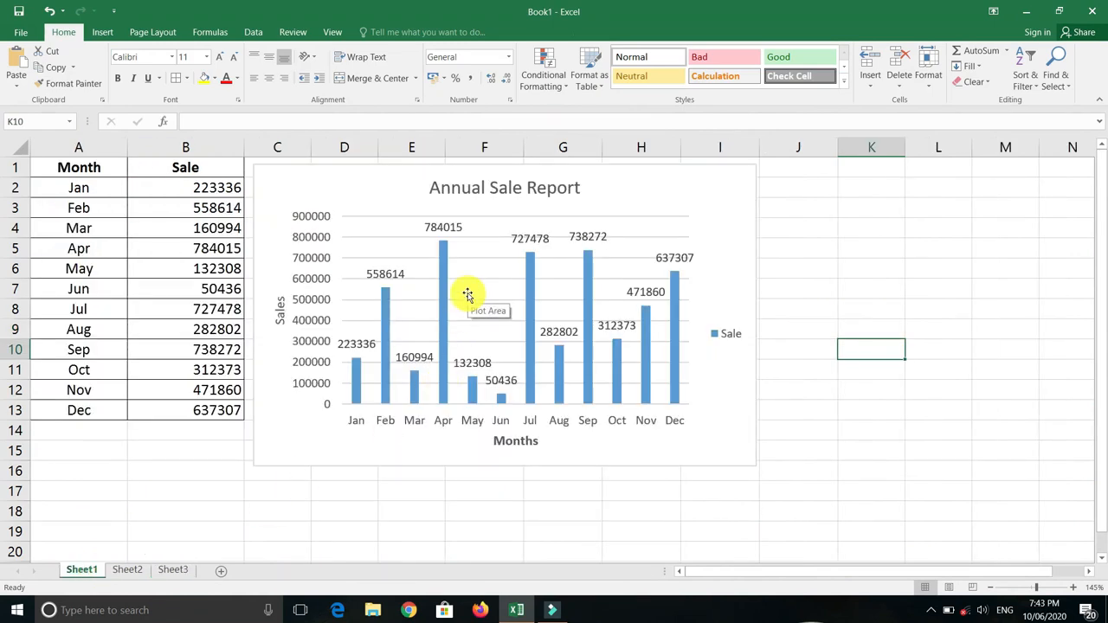
pyautogui.click(137, 570)
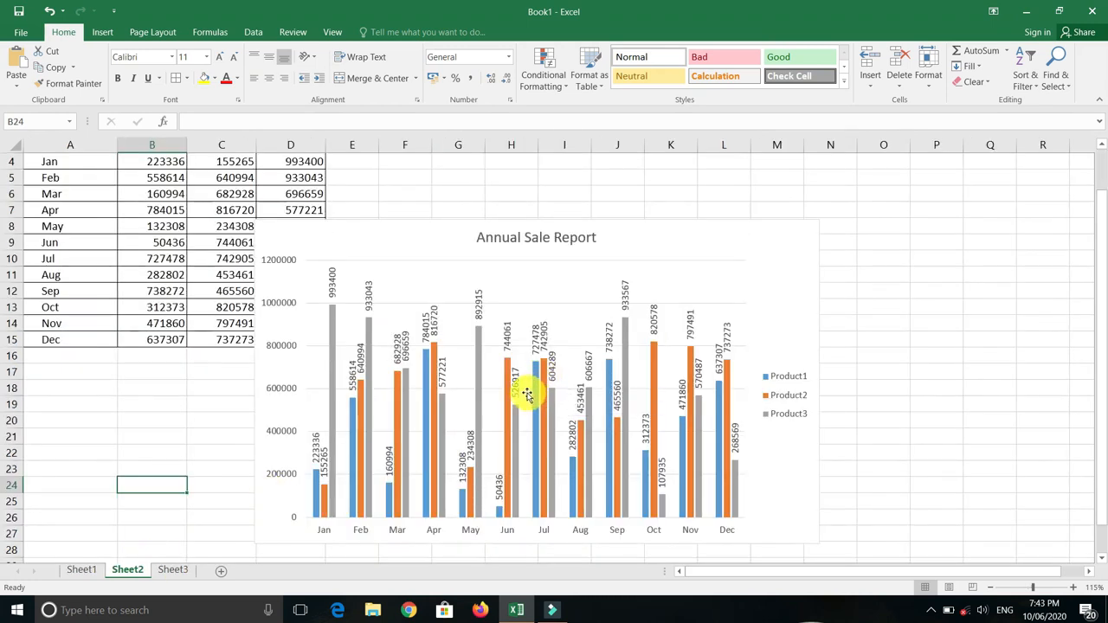
pyautogui.click(173, 570)
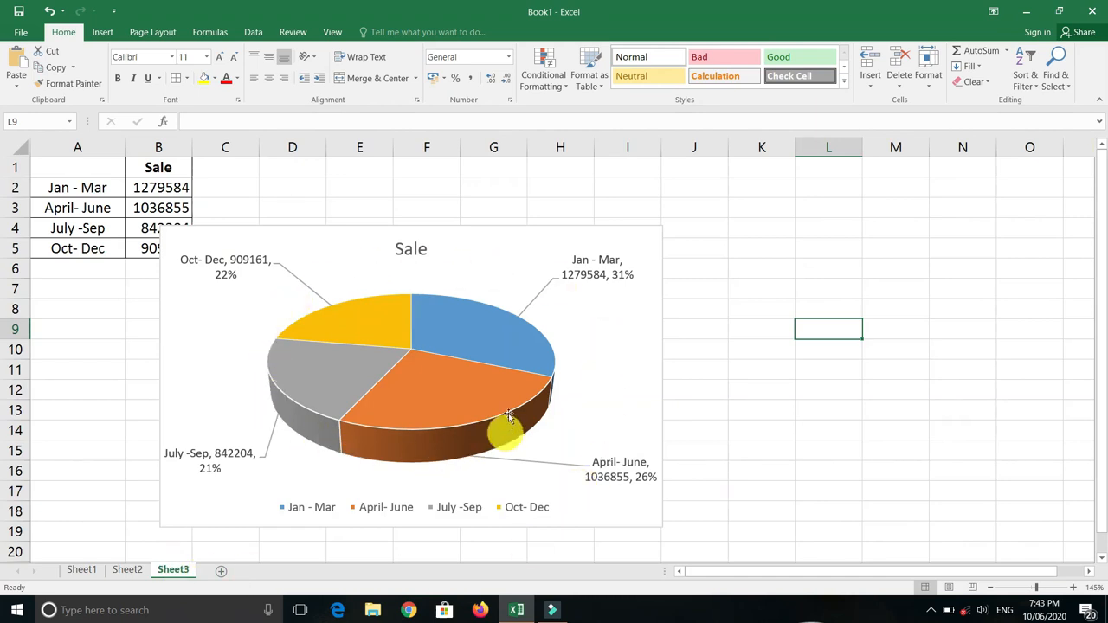
pyautogui.moveTo(501, 387)
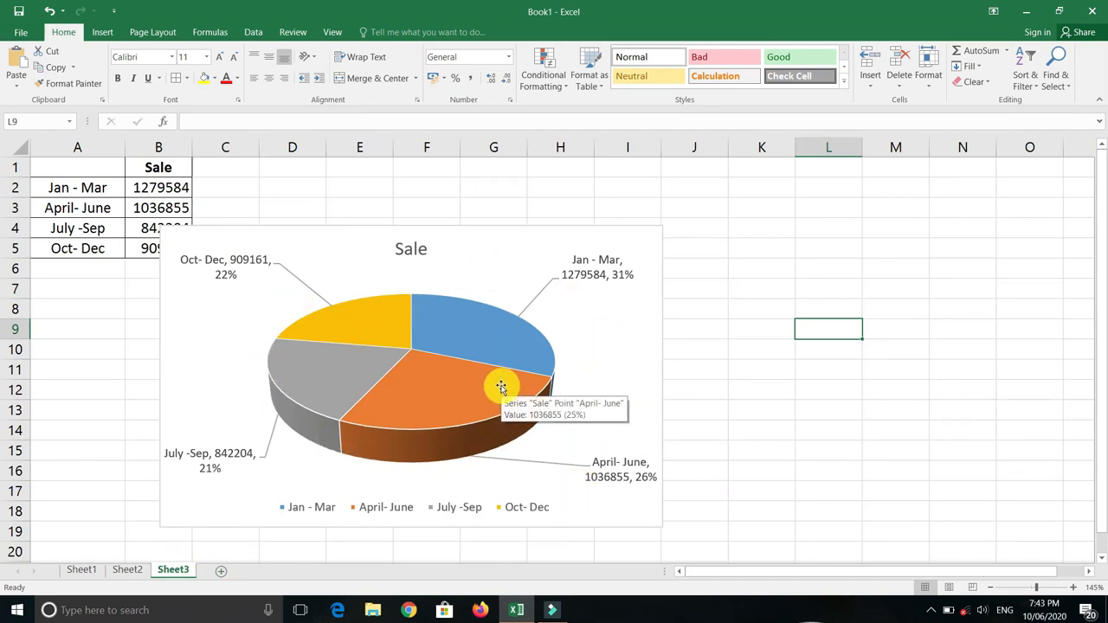